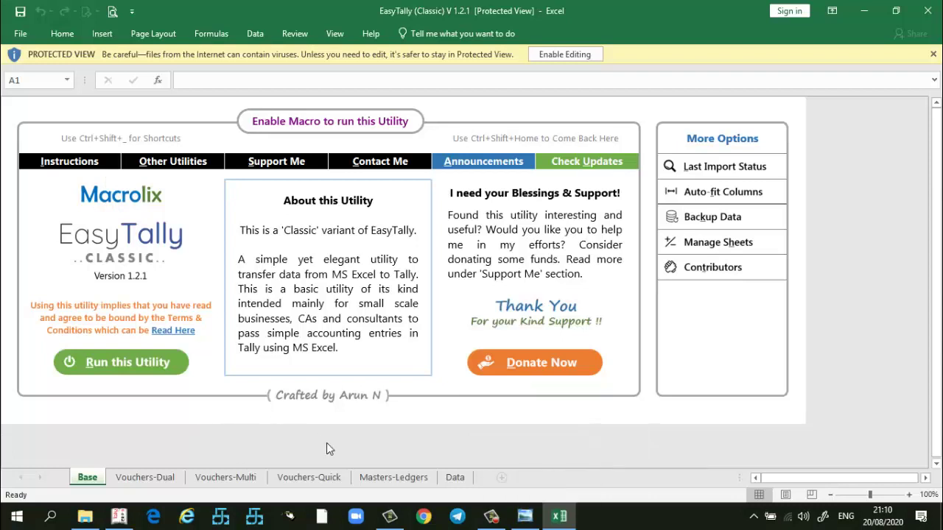
Enable editing on the EasyTally workbook and dismiss the run-time error '91' dialog.
click(558, 59)
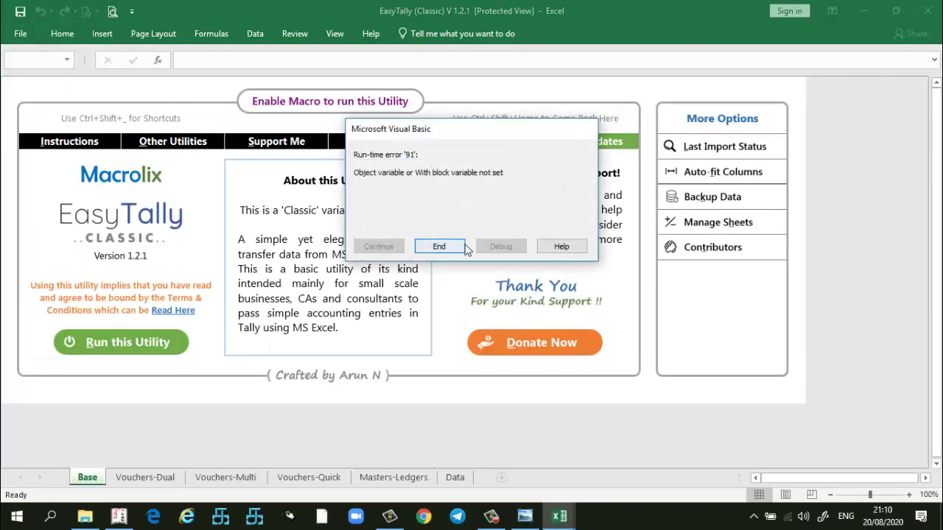
click(450, 246)
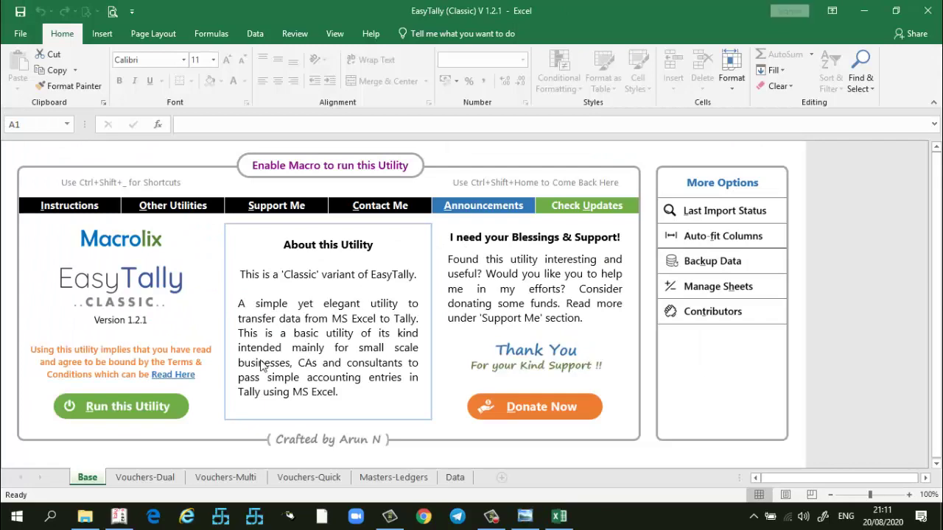
scroll(235, 391, down, 1)
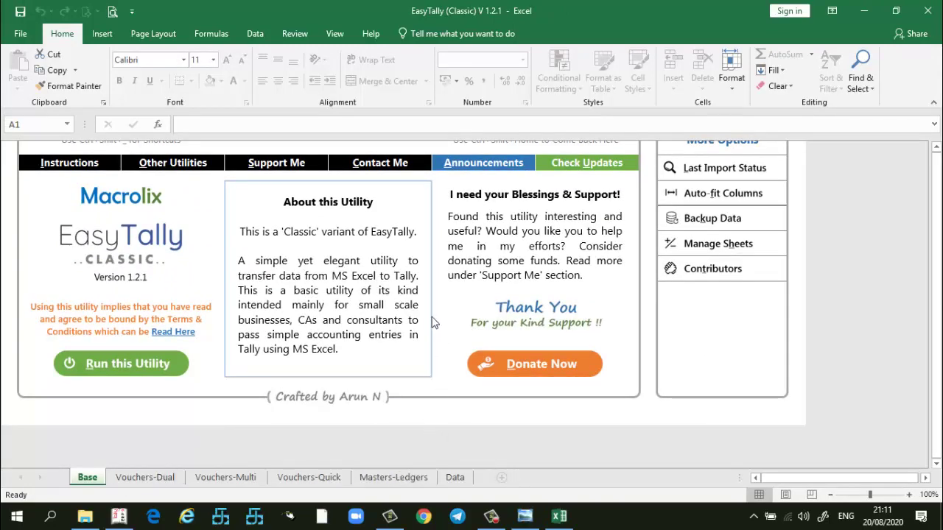
scroll(433, 324, up, 1)
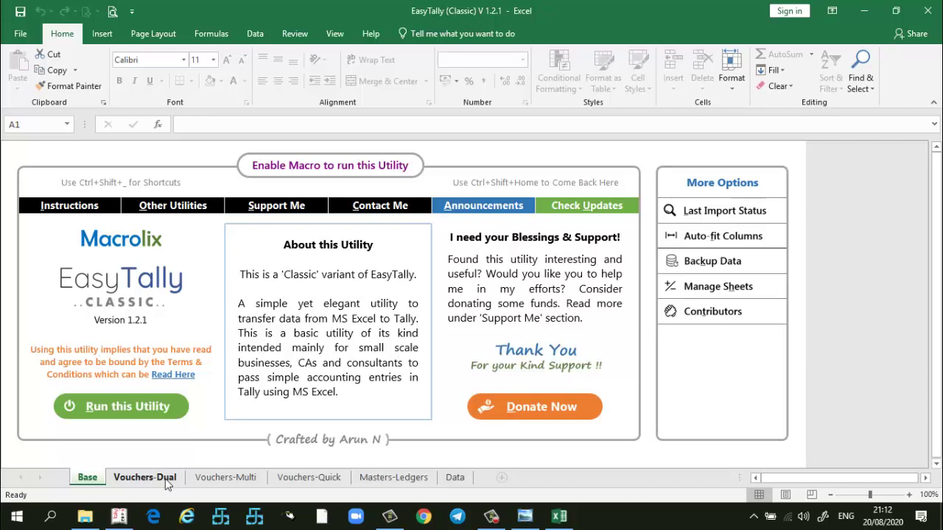
On Vouchers-Dual, select voucher rows A7:H13 and run Fetch Ledgers.
click(165, 478)
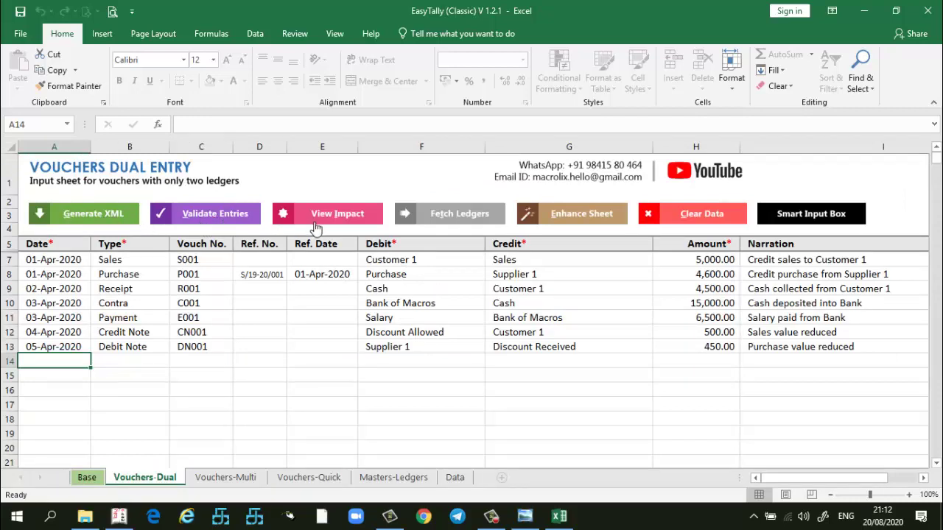
drag(75, 264, 766, 355)
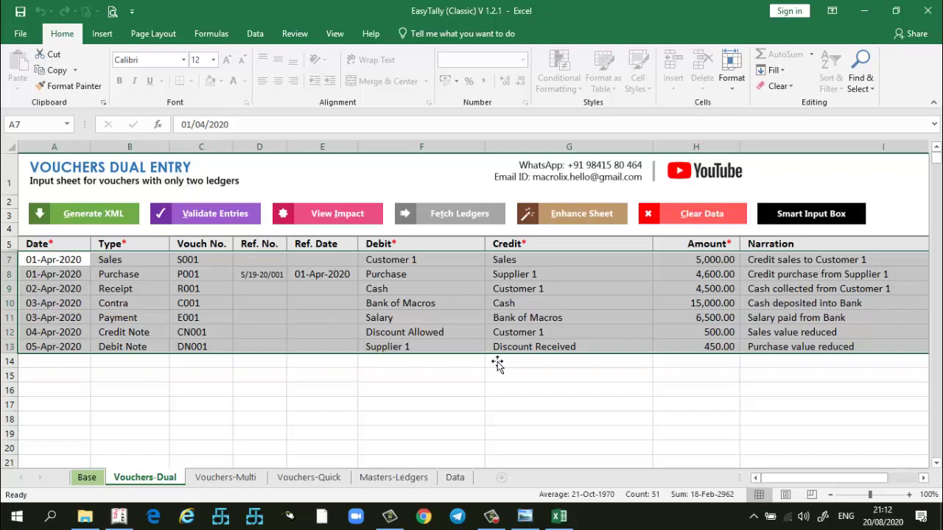
click(461, 223)
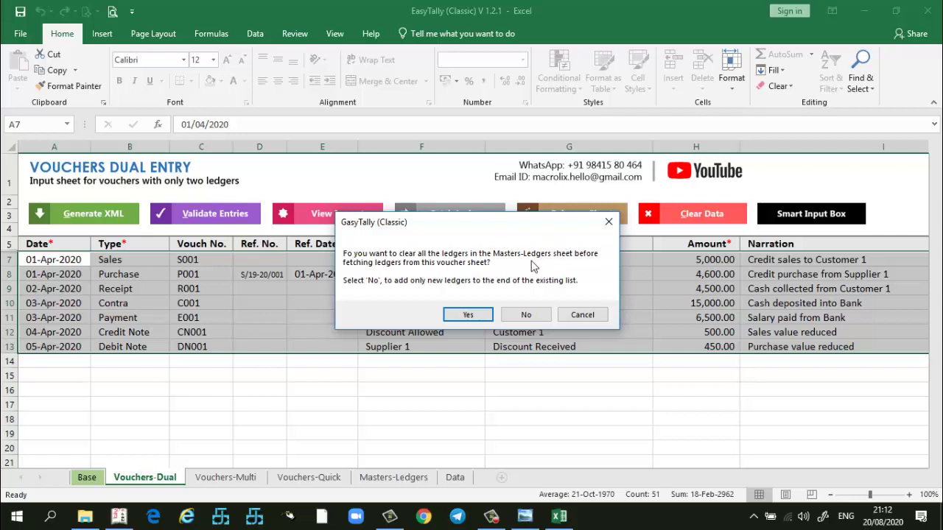
Cancel the ledger fetch and close the Enhance Sheet options without applying any.
click(593, 319)
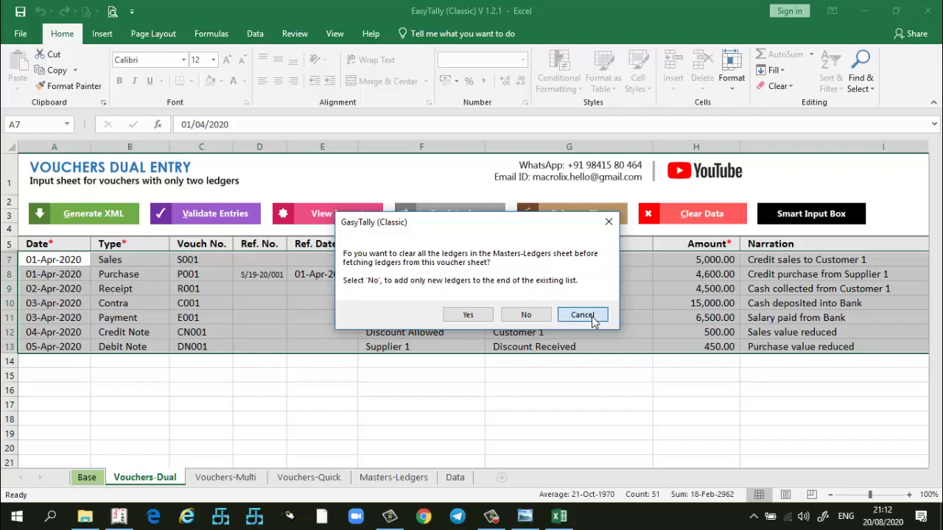
click(593, 317)
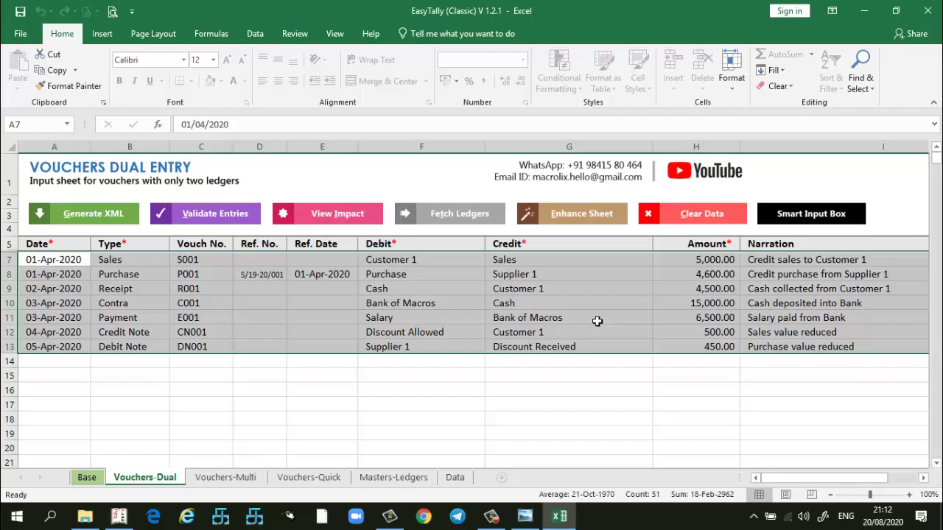
click(569, 218)
click(559, 254)
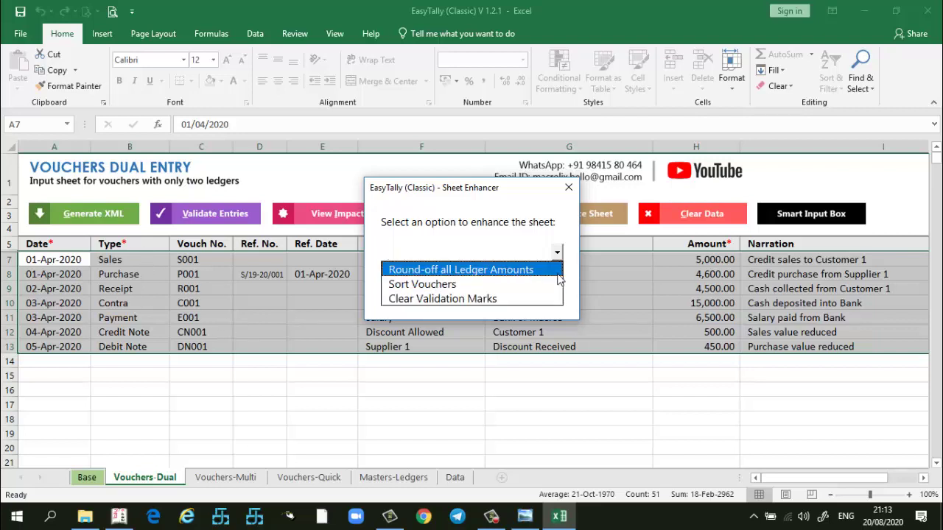
click(569, 187)
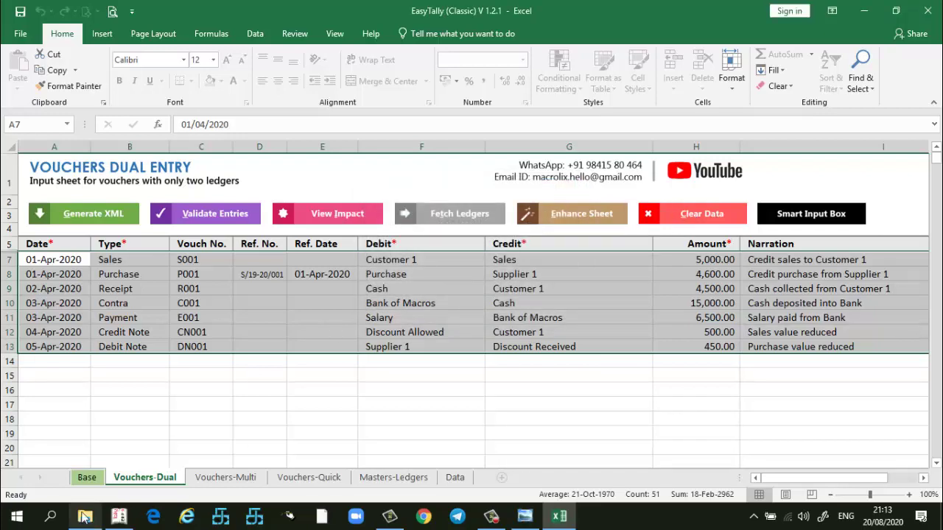
Check the existing ledgers in Tally.ERP 9 via Accounts Info, then return to Excel.
click(116, 519)
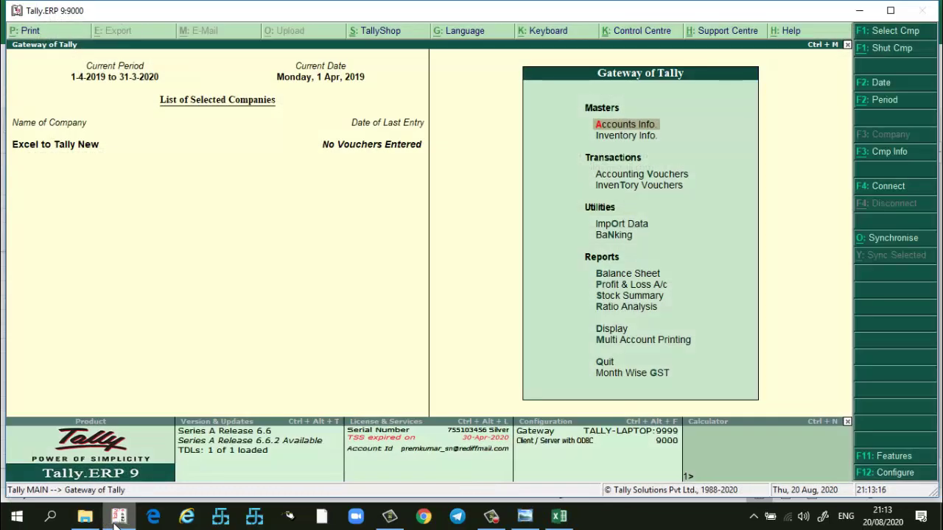
key(Return)
key(l)
key(a)
key(Escape)
key(Escape)
key(Escape)
click(858, 11)
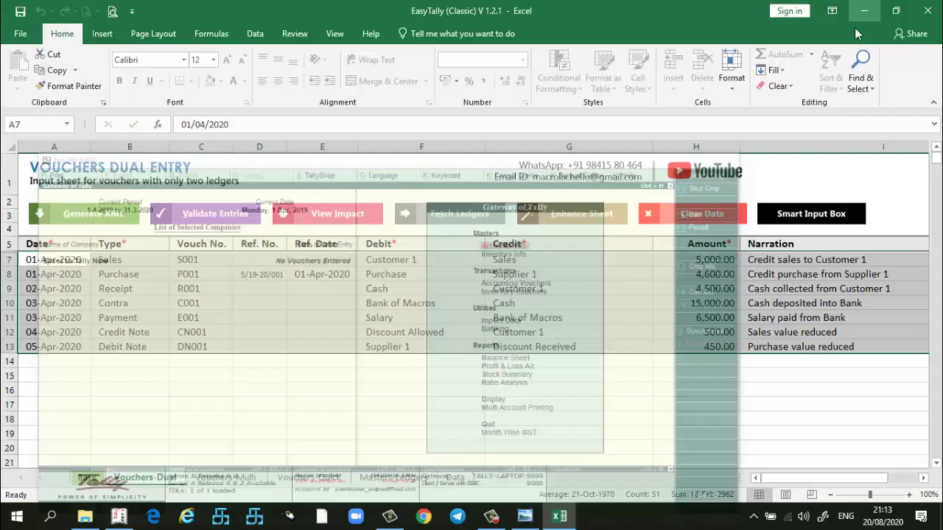
Compare the Masters-Ledgers names with the Debit and Credit ledgers on Vouchers-Dual.
click(384, 478)
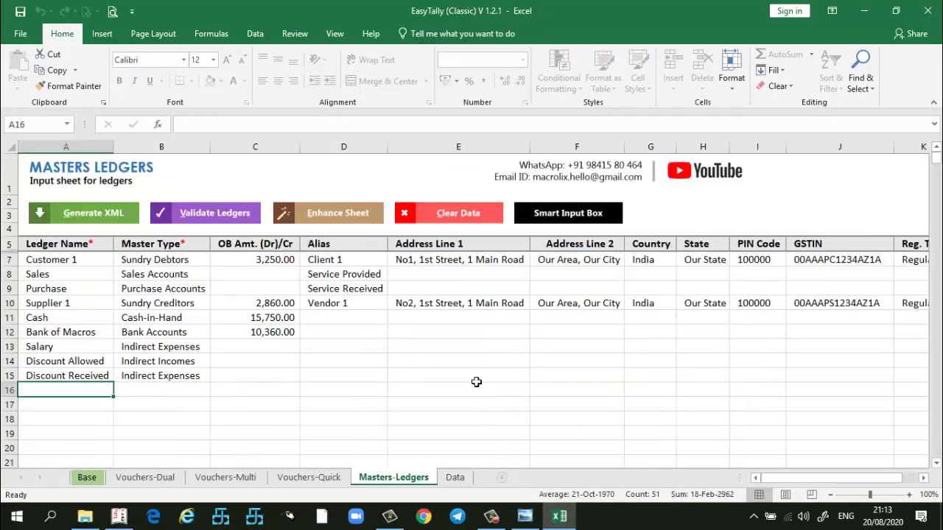
drag(72, 259, 67, 383)
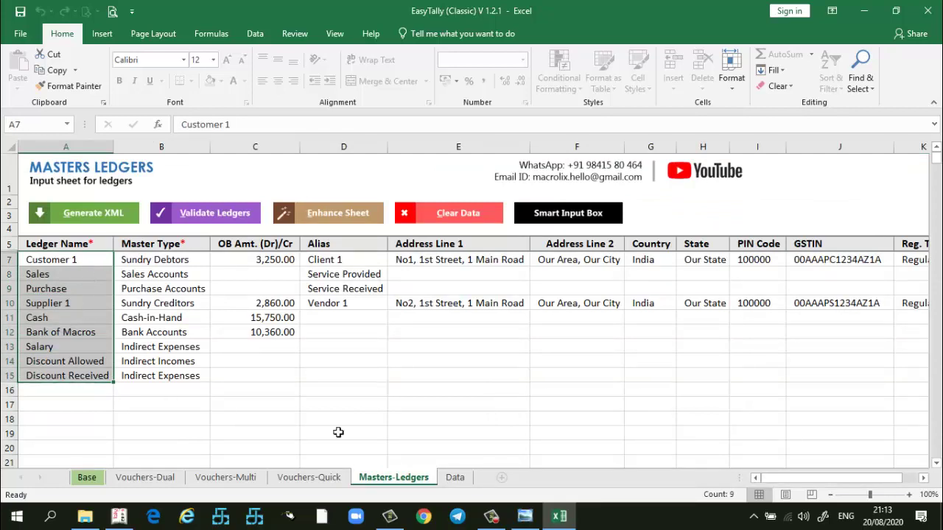
click(145, 477)
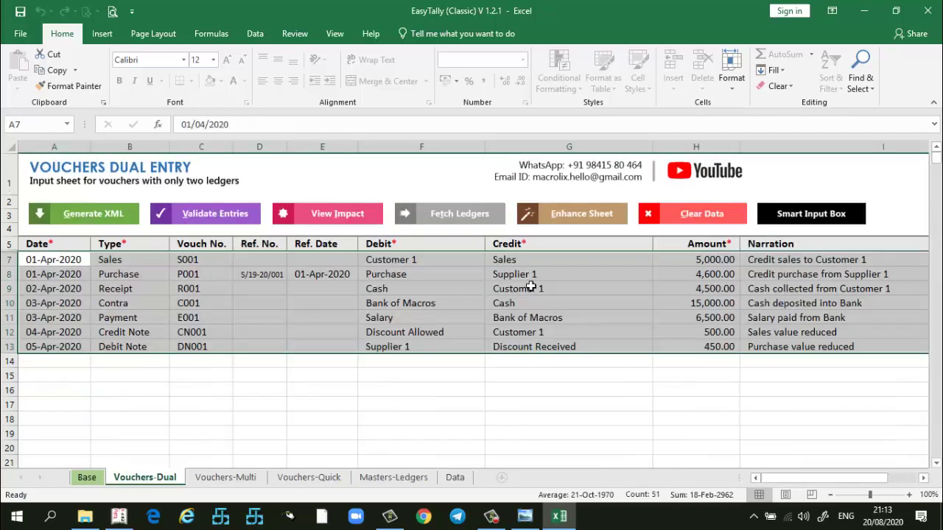
mouse_move(405, 261)
mouse_down()
mouse_move(508, 355)
mouse_move(525, 350)
mouse_up()
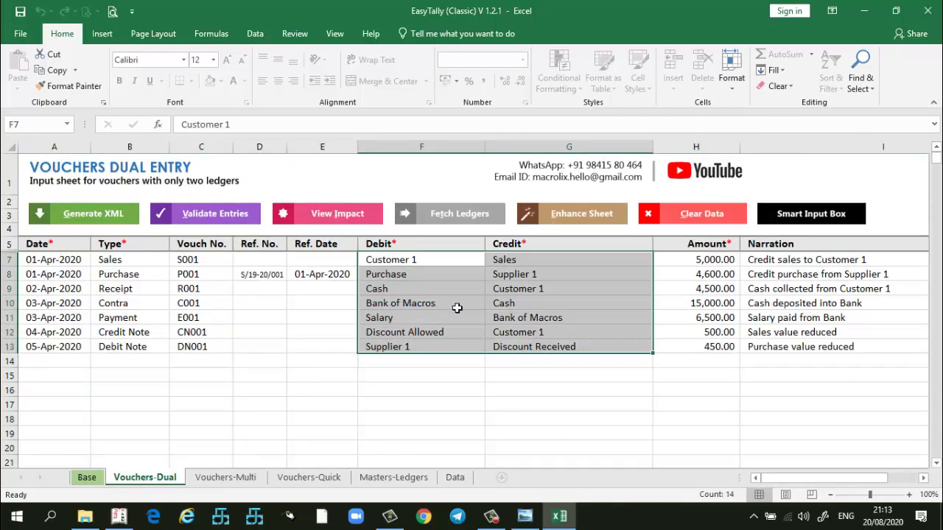
click(417, 475)
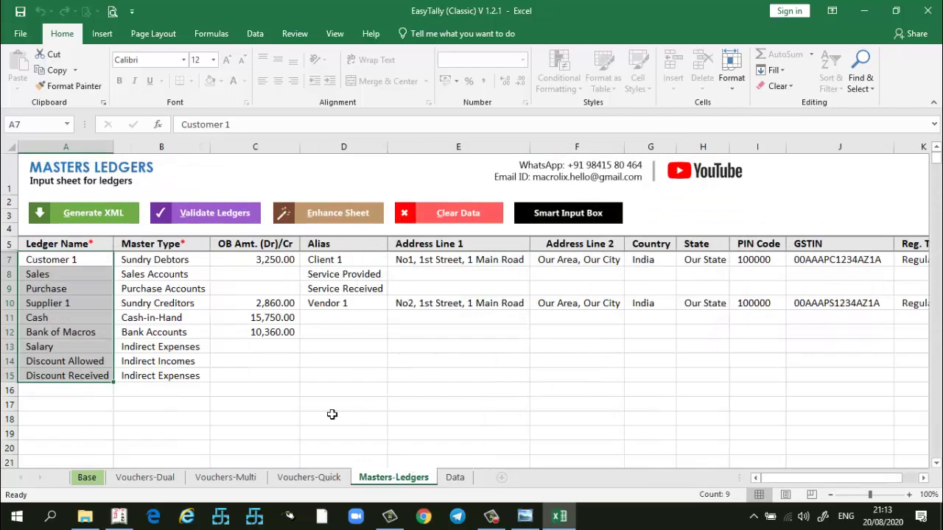
click(91, 328)
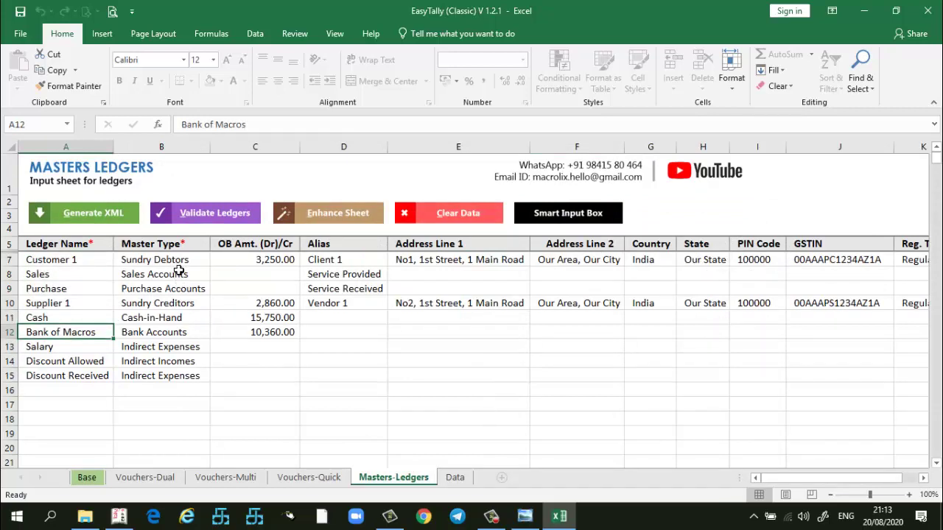
drag(177, 265, 191, 377)
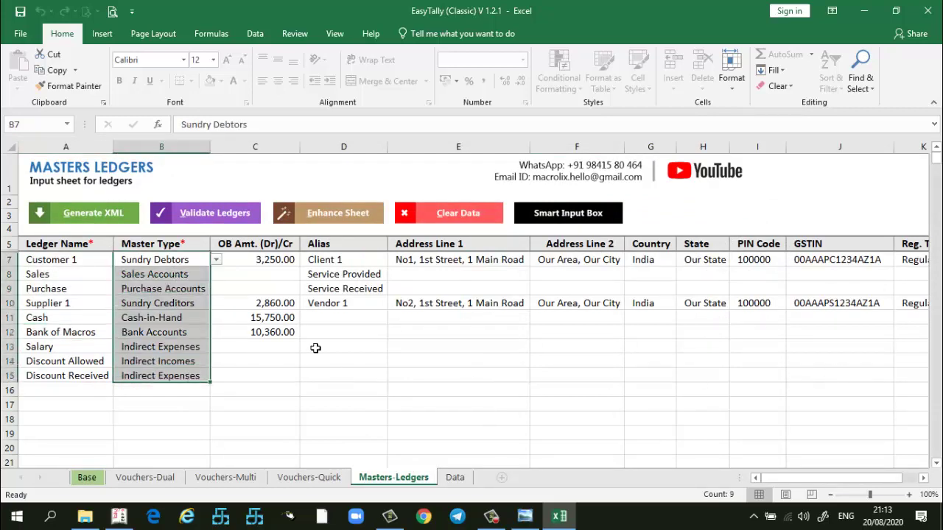
Clear ledger rows 7–15 across columns A to K, then return to Vouchers-Dual.
drag(52, 260, 573, 388)
key(Delete)
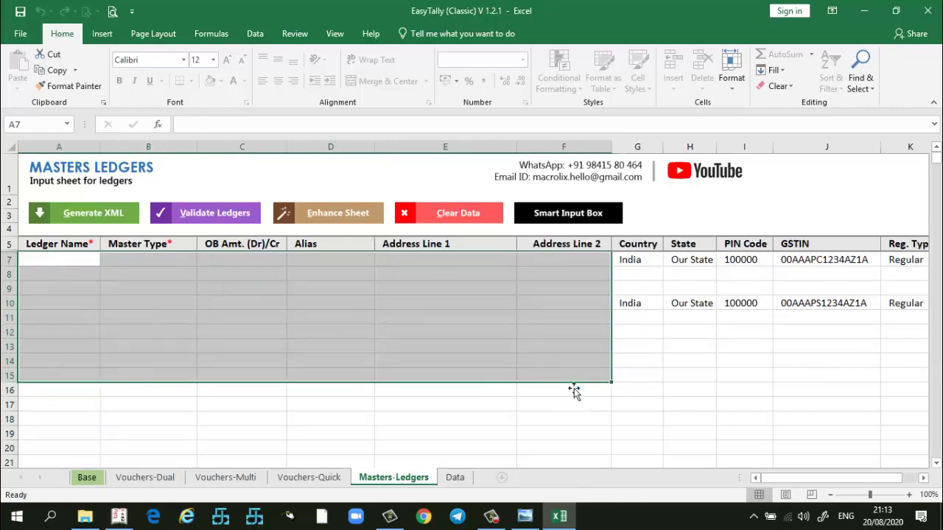
key(shift+Right)
key(shift+Right)
key(shift+Right)
key(shift+Right)
key(shift+Right)
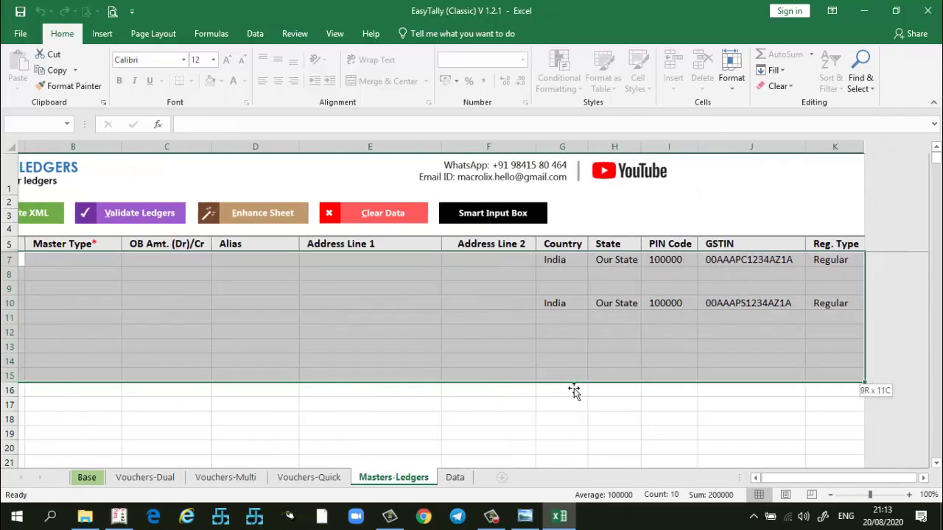
key(Delete)
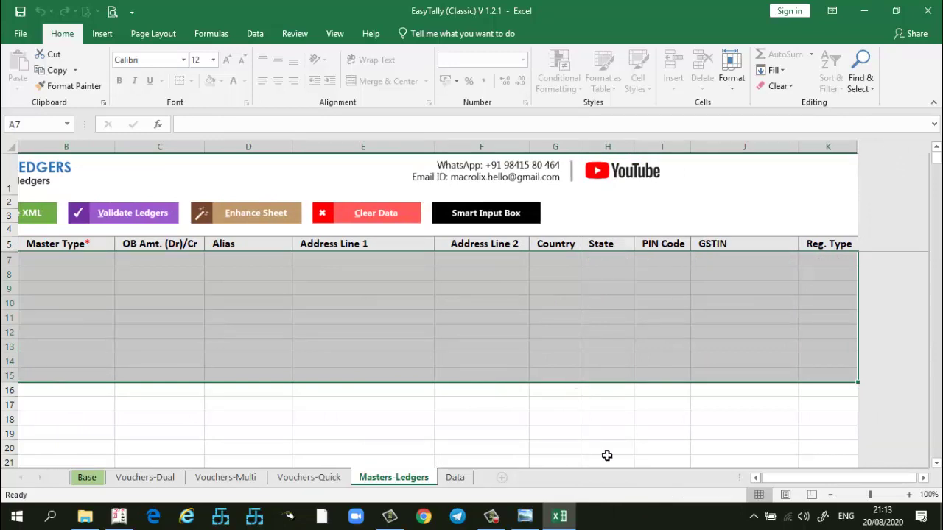
drag(776, 486, 769, 486)
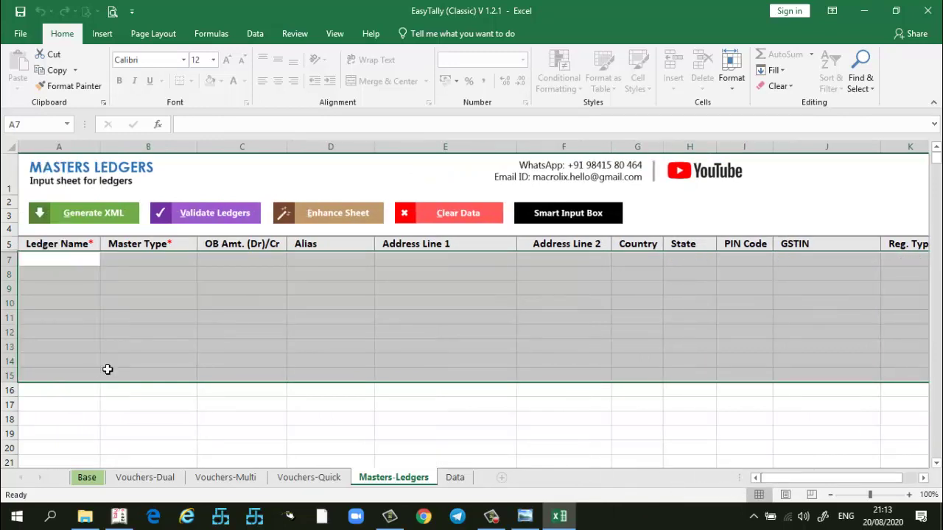
click(145, 475)
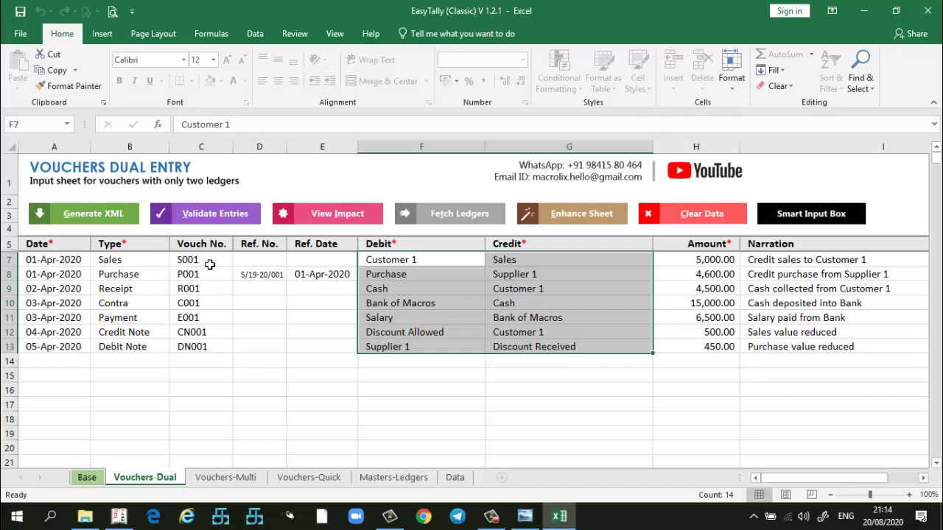
Confirm Masters-Ledgers is empty, then run Fetch Ledgers from Vouchers-Dual to add nine ledgers.
click(361, 483)
drag(36, 260, 459, 374)
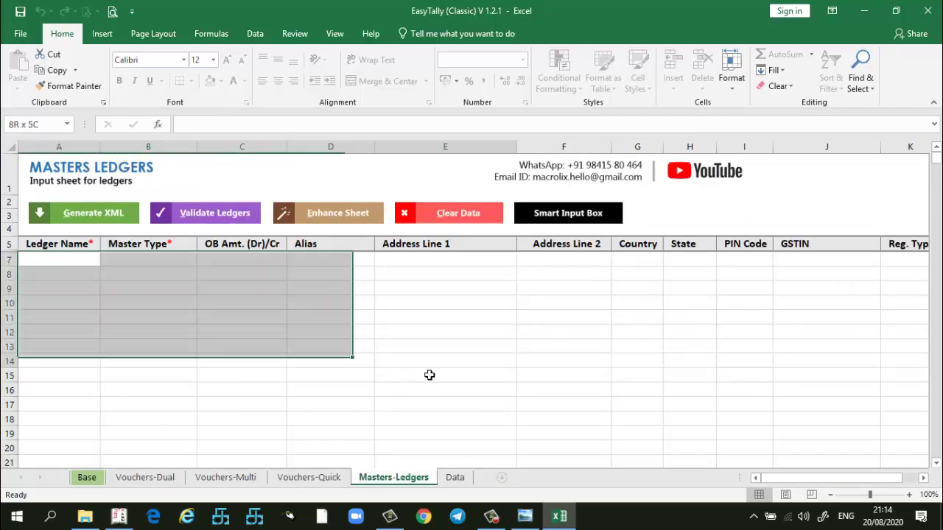
click(140, 478)
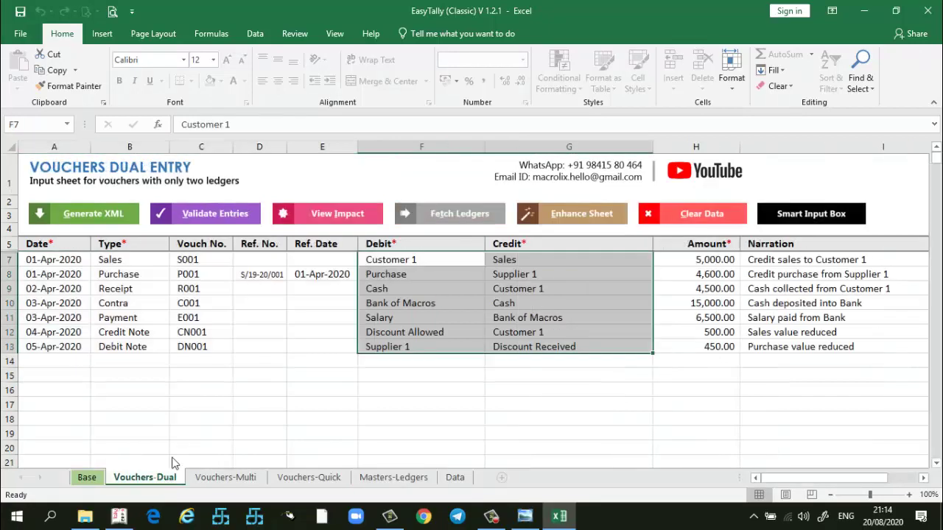
click(472, 213)
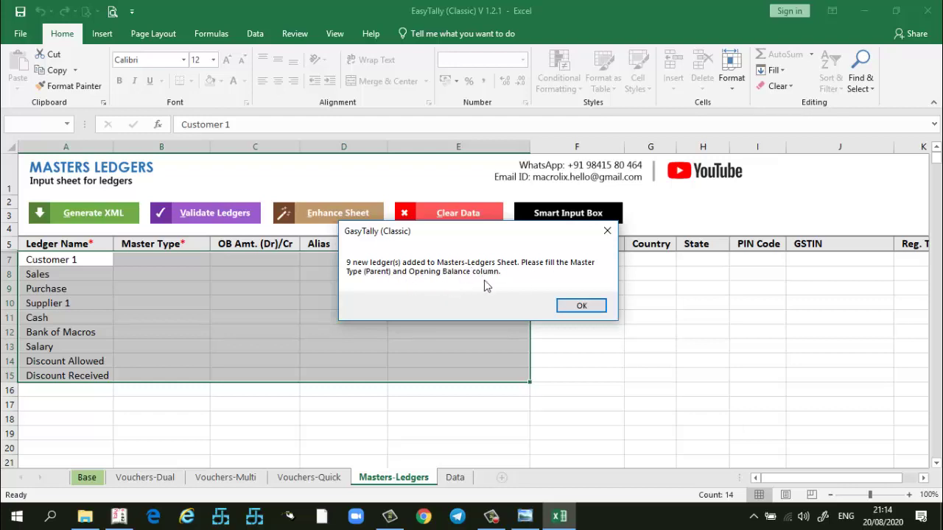
Acknowledge the nine-ledgers message; set Customer 1 to Sundry Debtors and Sales to Sales Accounts.
click(573, 309)
click(144, 263)
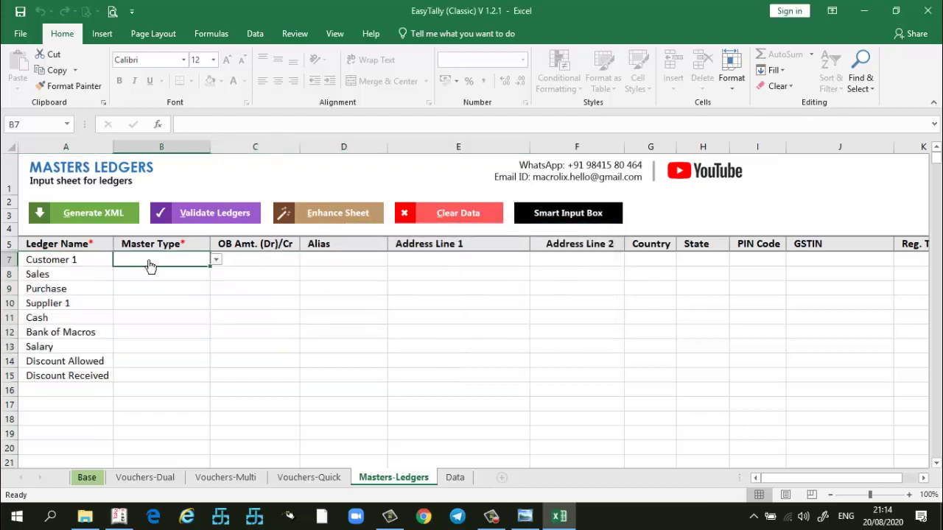
click(217, 262)
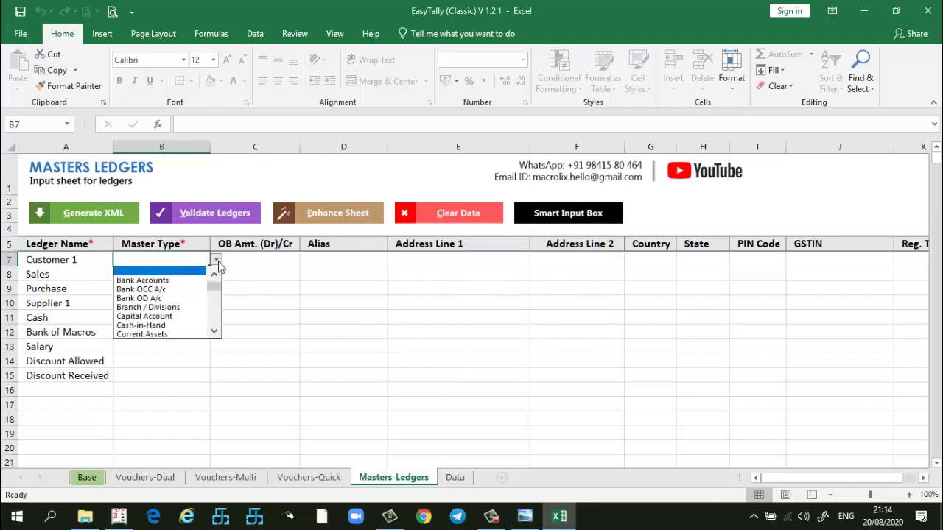
drag(213, 284, 213, 330)
click(180, 335)
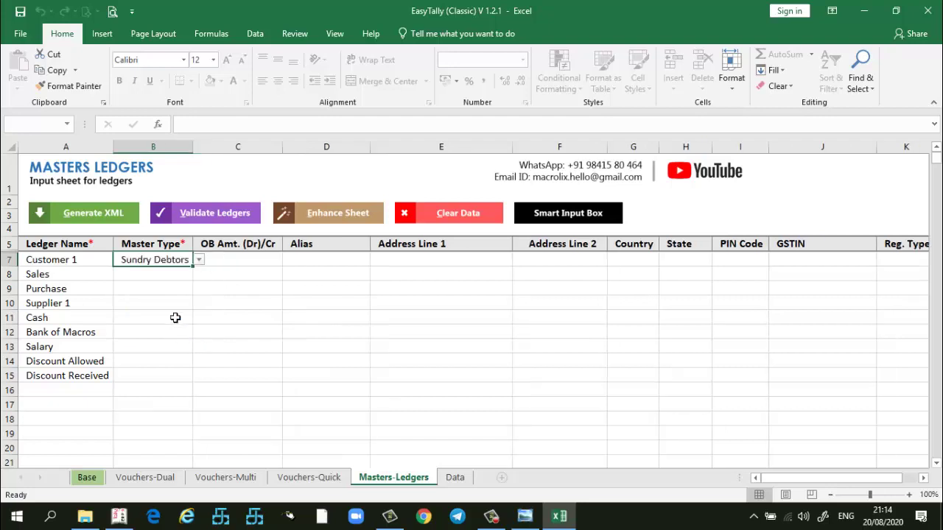
click(168, 276)
click(199, 275)
click(201, 335)
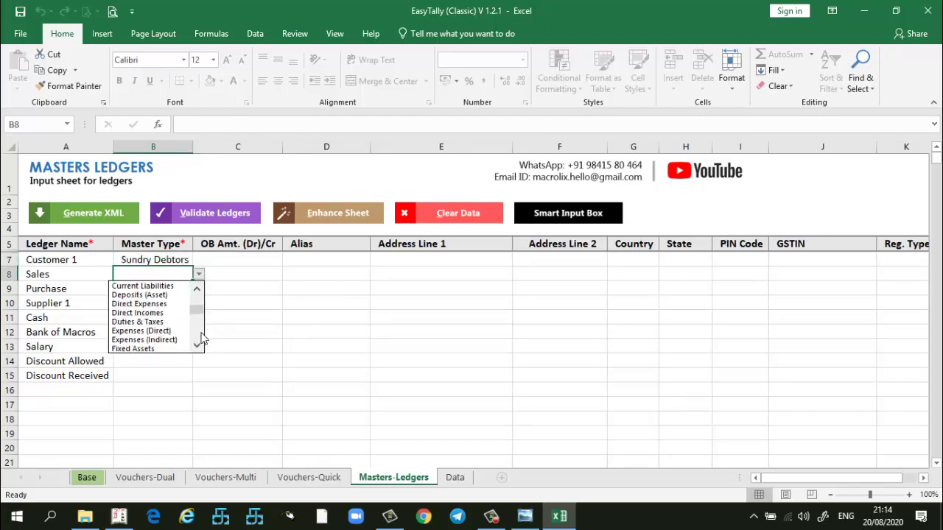
click(201, 338)
click(201, 338)
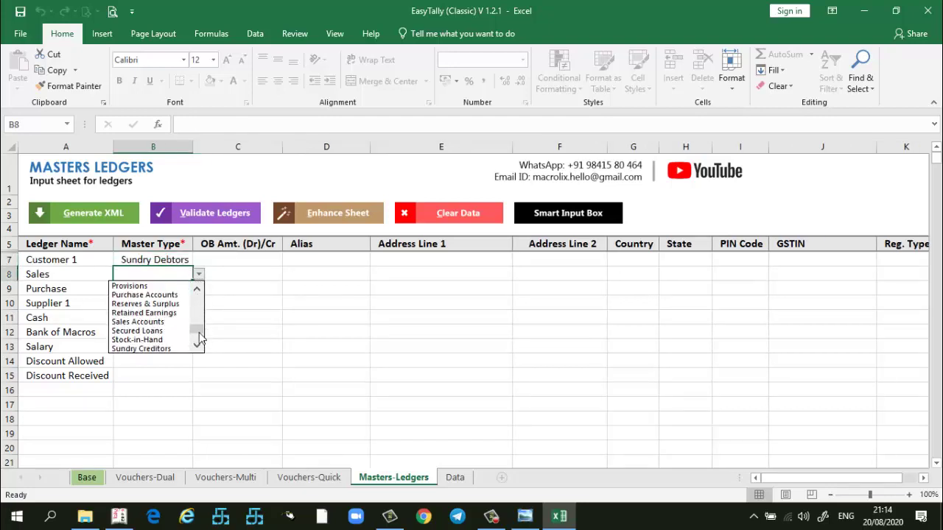
click(168, 321)
click(158, 291)
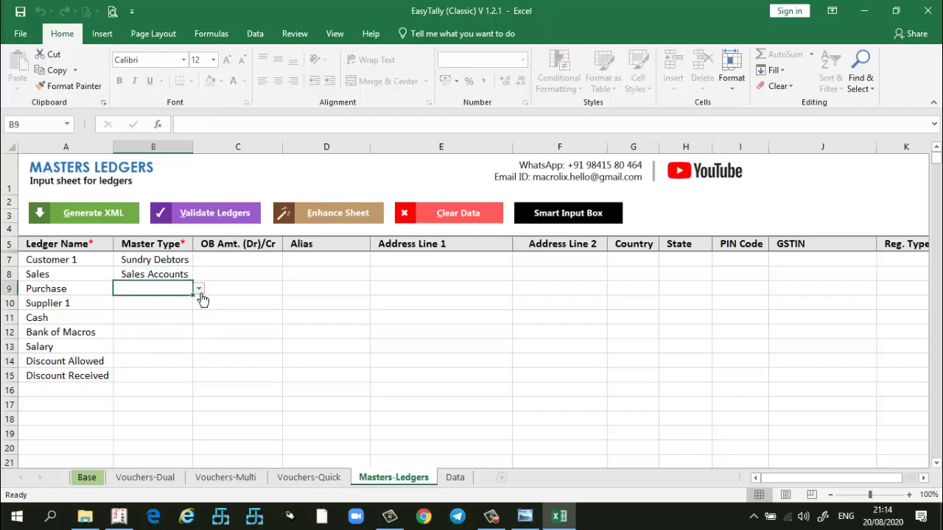
Set Purchase to Purchase Accounts and Supplier 1 to Sundry Creditors.
click(199, 289)
click(201, 335)
click(198, 348)
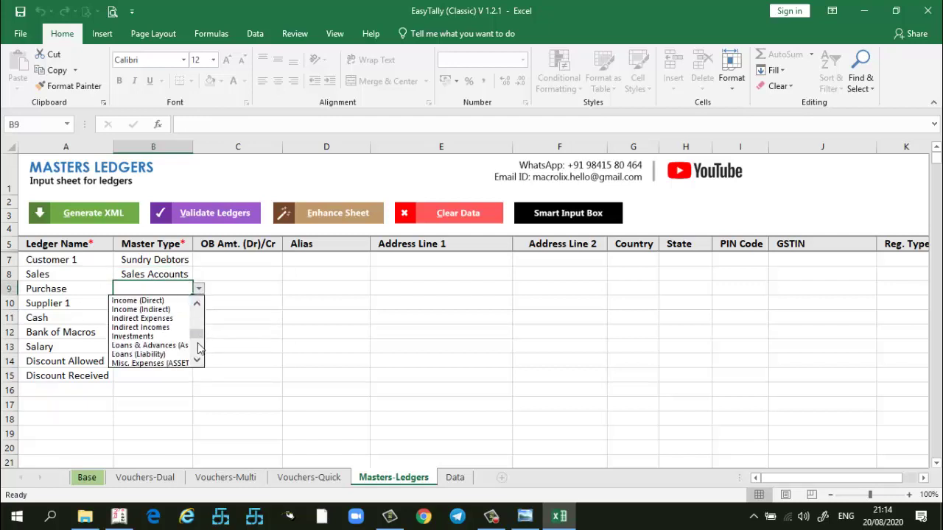
click(200, 325)
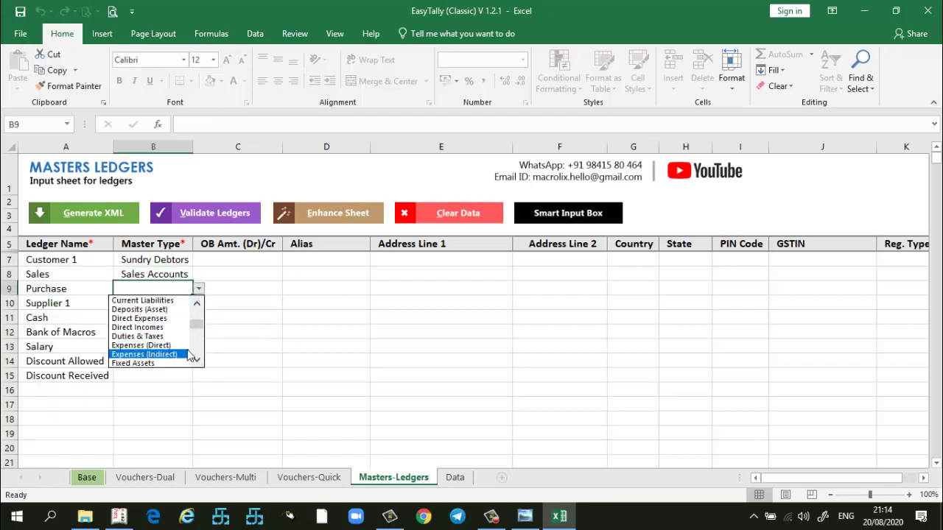
click(197, 344)
click(198, 352)
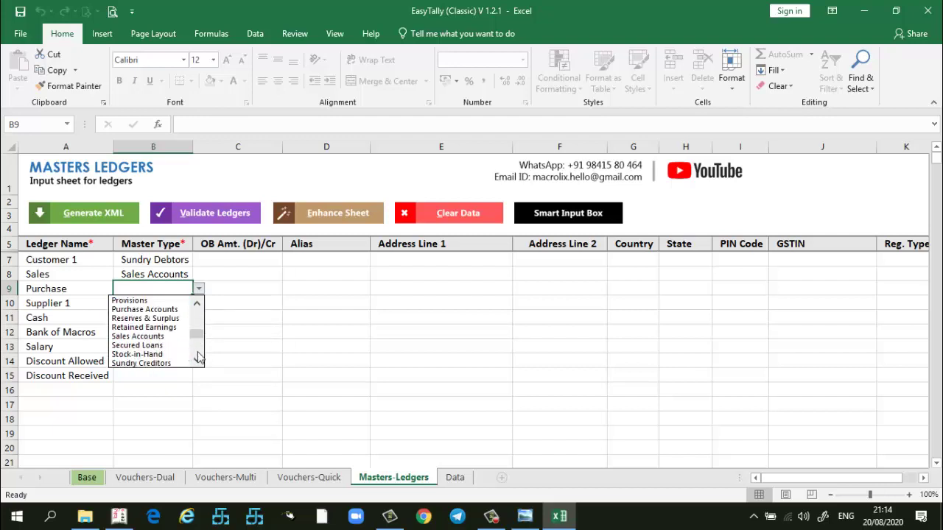
click(145, 309)
click(158, 304)
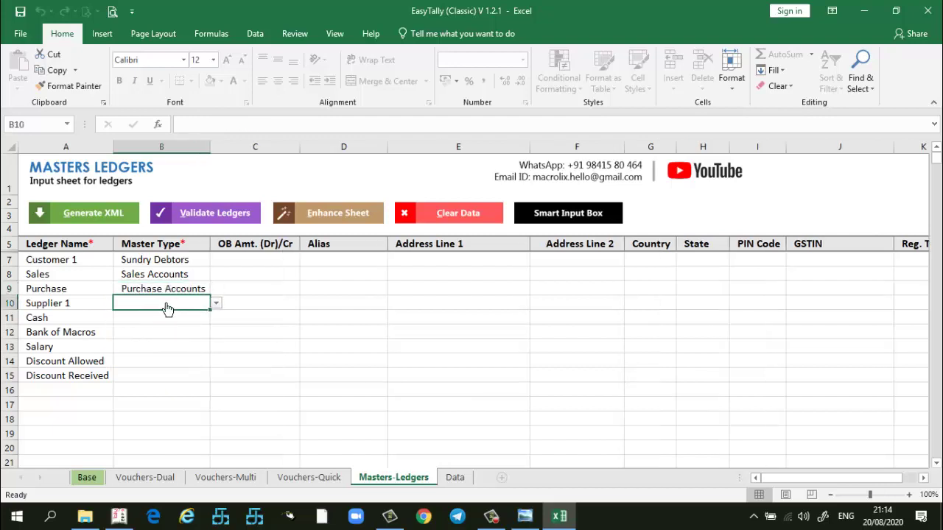
click(217, 304)
click(217, 364)
click(218, 365)
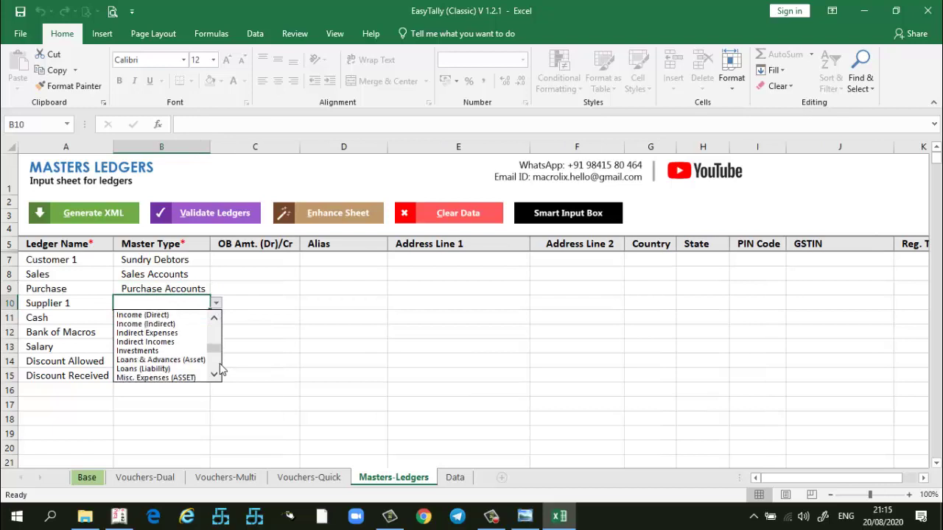
click(218, 365)
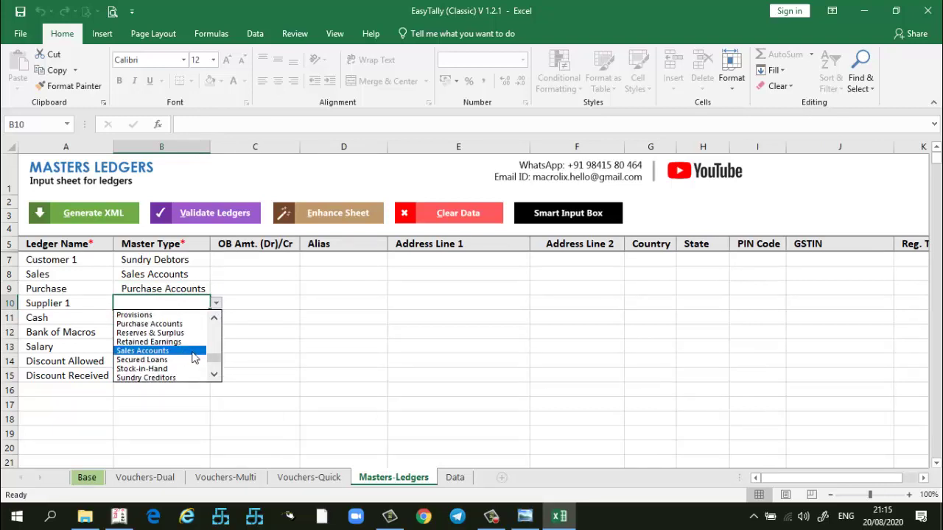
click(190, 377)
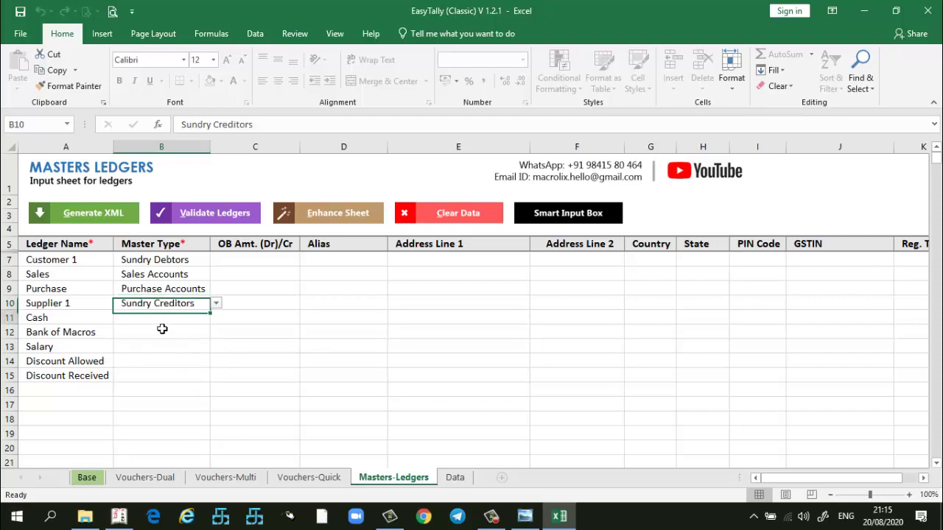
Set Cash to Cash-in-Hand, Bank of Macros to Bank Accounts and Salary to Indirect Expenses.
click(184, 322)
click(215, 318)
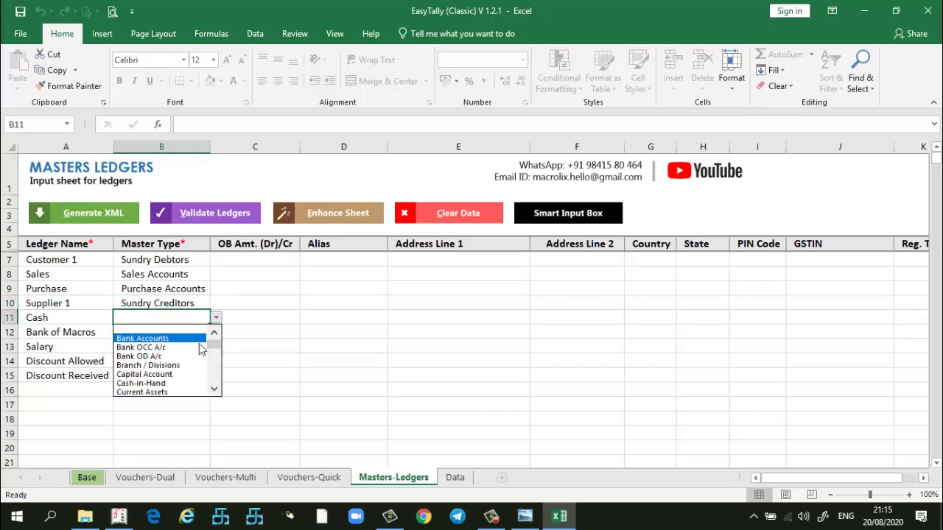
click(194, 383)
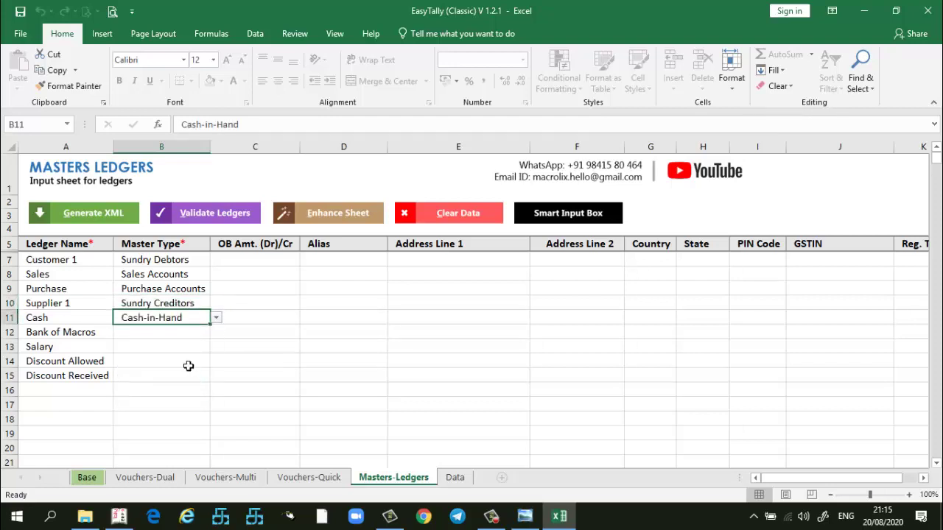
click(164, 337)
click(218, 335)
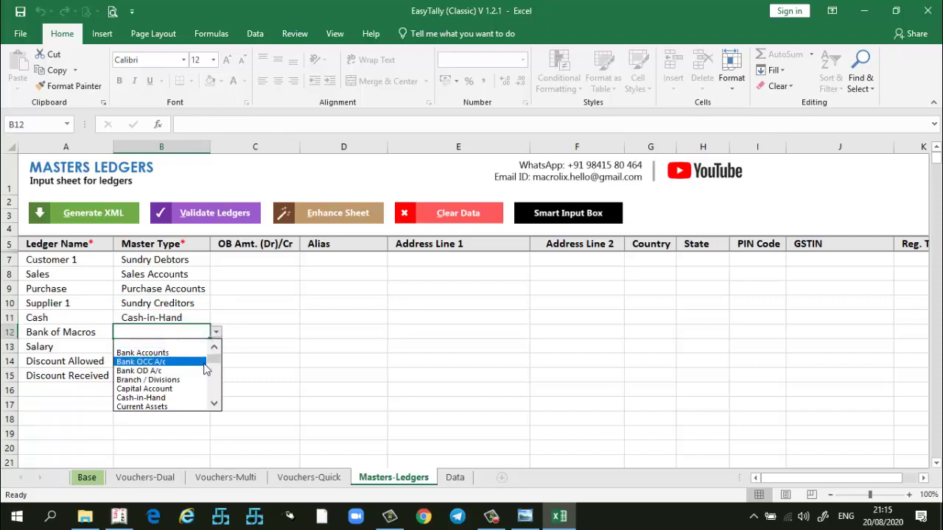
click(193, 352)
click(195, 347)
click(215, 347)
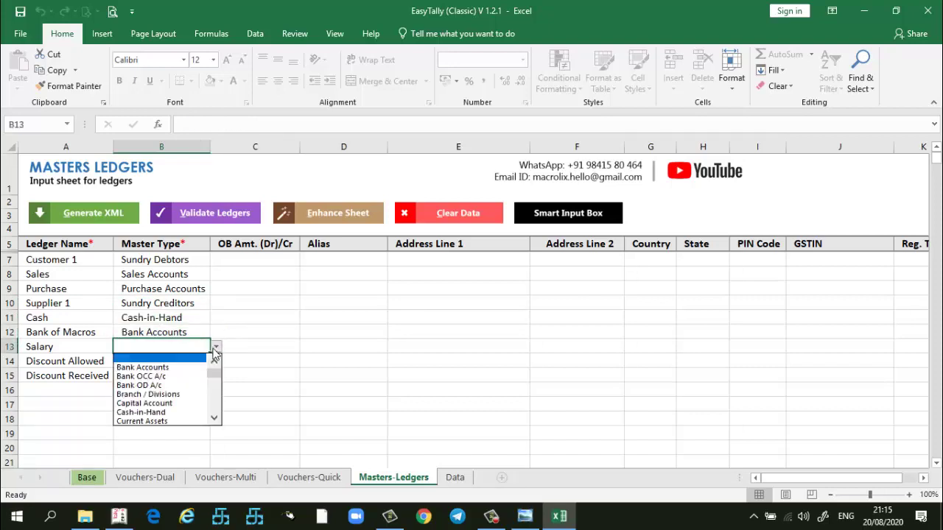
click(215, 405)
click(215, 404)
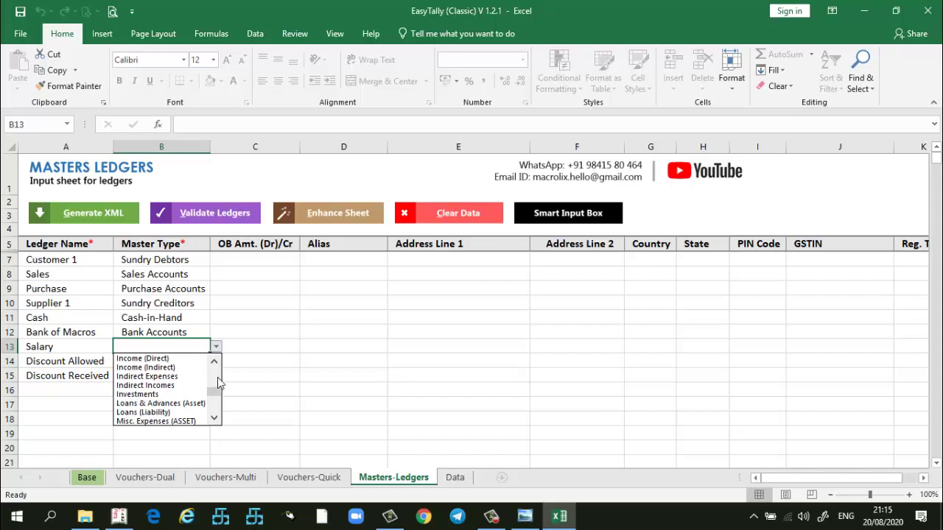
scroll(219, 380, up, 1)
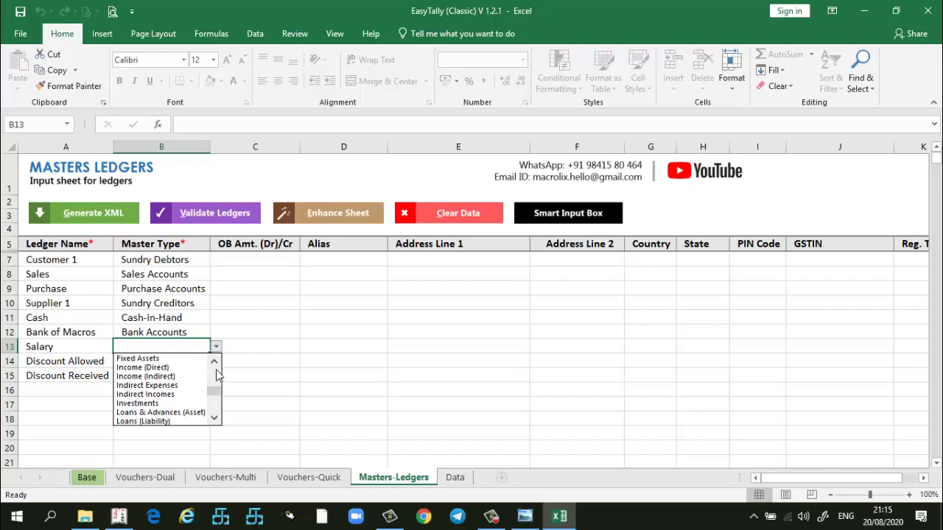
click(182, 386)
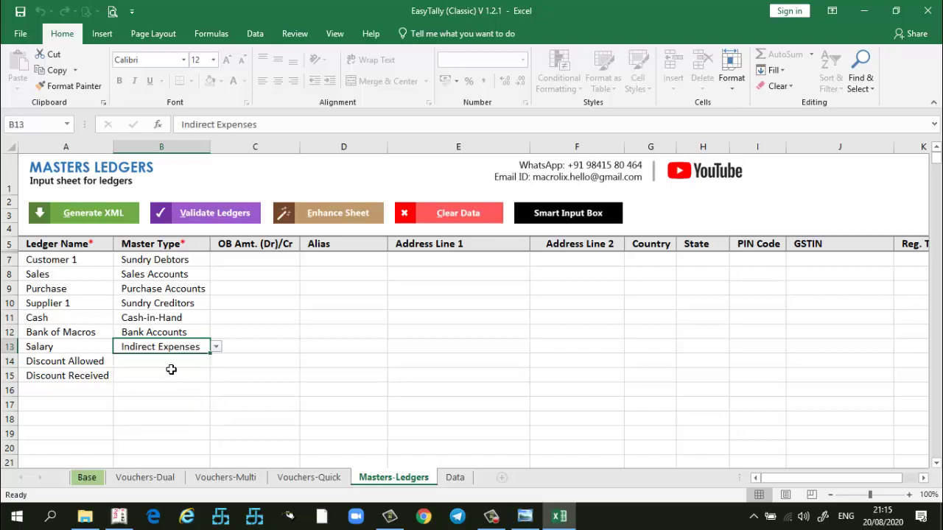
Set Discount Allowed to Expenses (Indirect) and Discount Received to Direct Incomes.
click(171, 364)
click(216, 361)
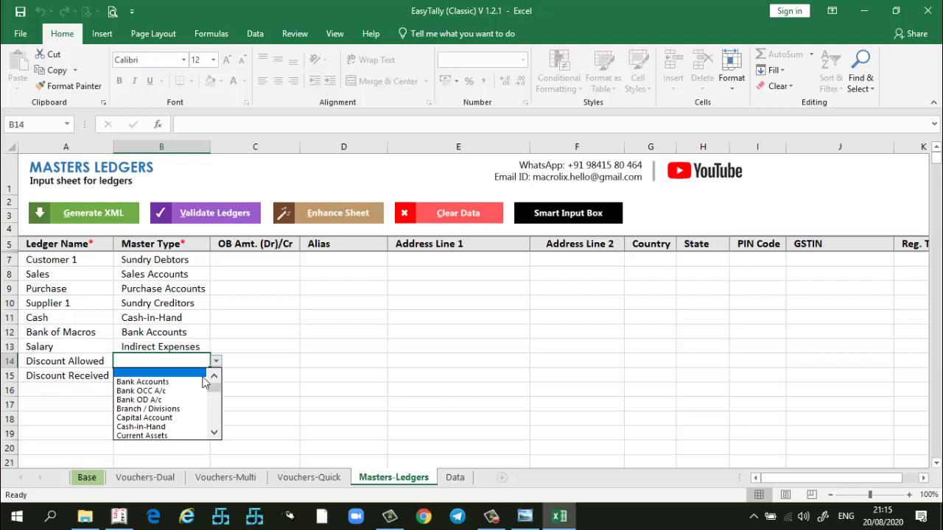
click(215, 420)
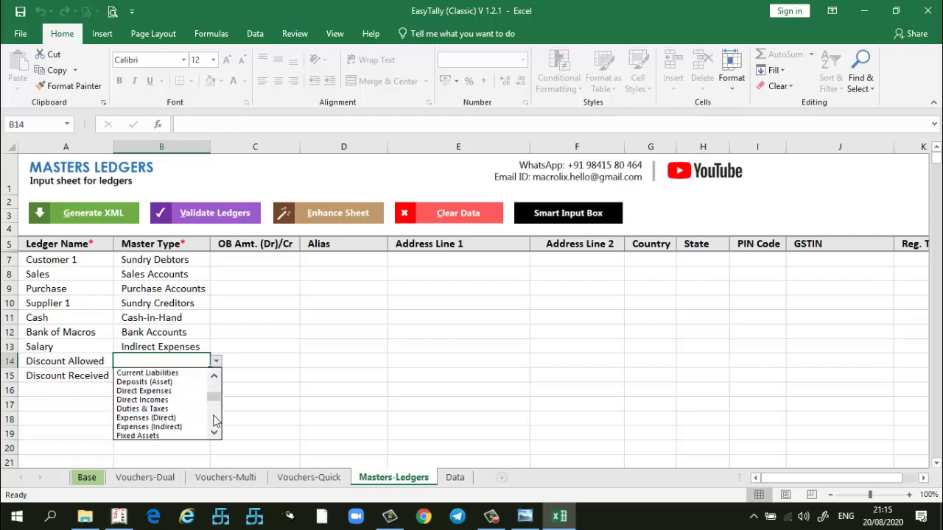
click(176, 426)
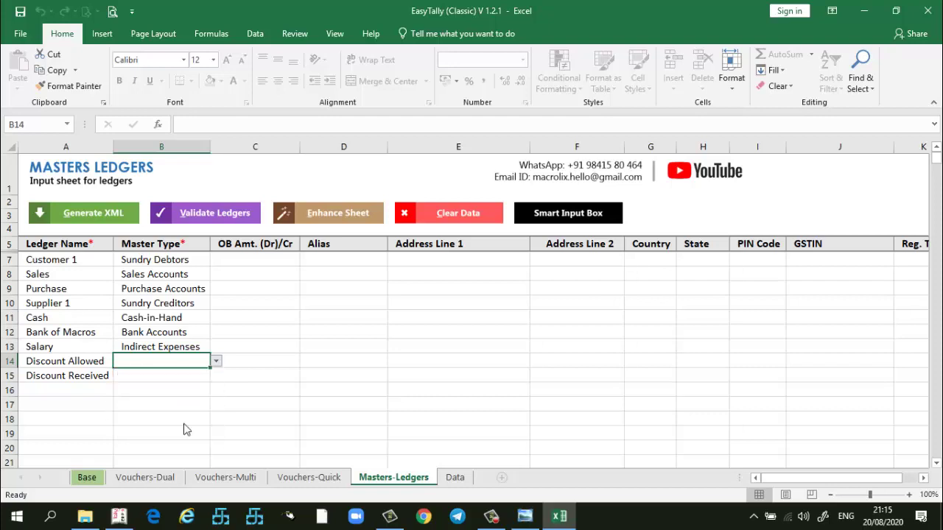
click(163, 381)
click(218, 376)
click(218, 438)
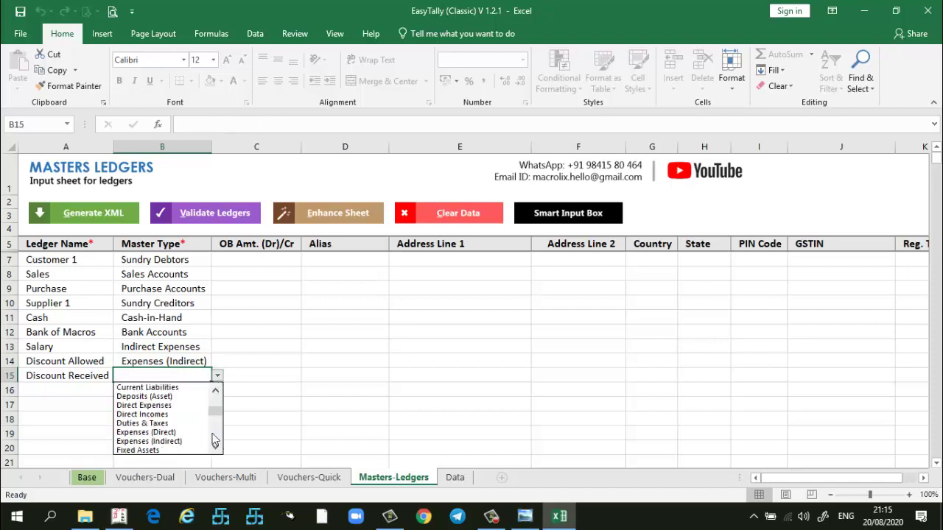
click(176, 415)
click(284, 374)
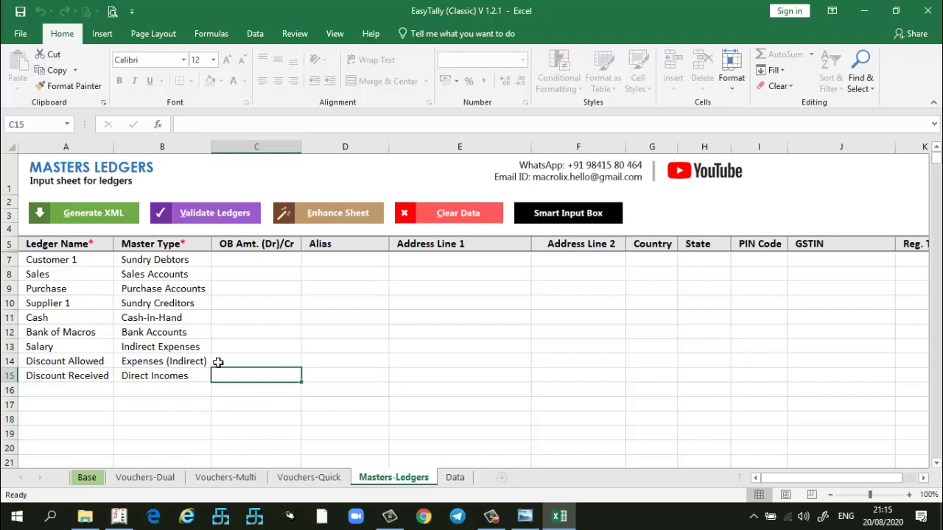
Select the Alias and Address cells of the nine ledgers on Masters-Ledgers.
drag(342, 260, 361, 360)
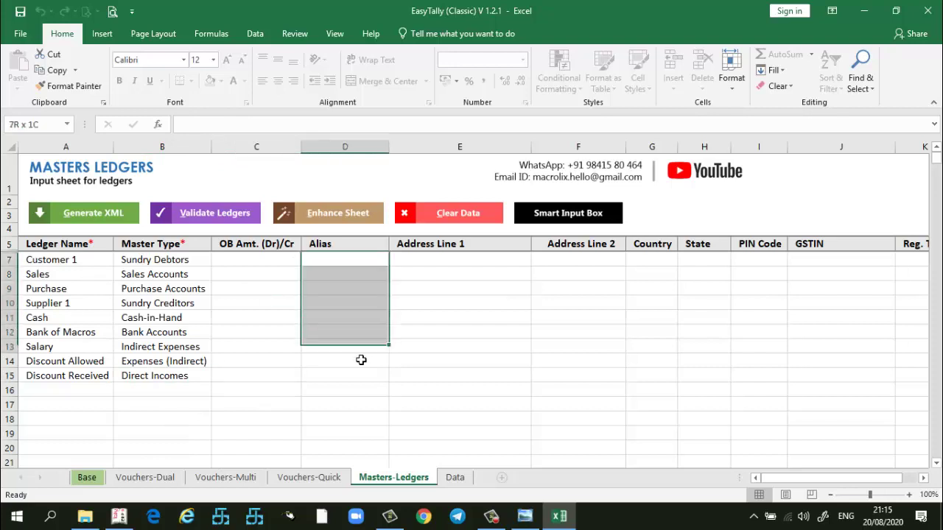
drag(431, 276, 575, 347)
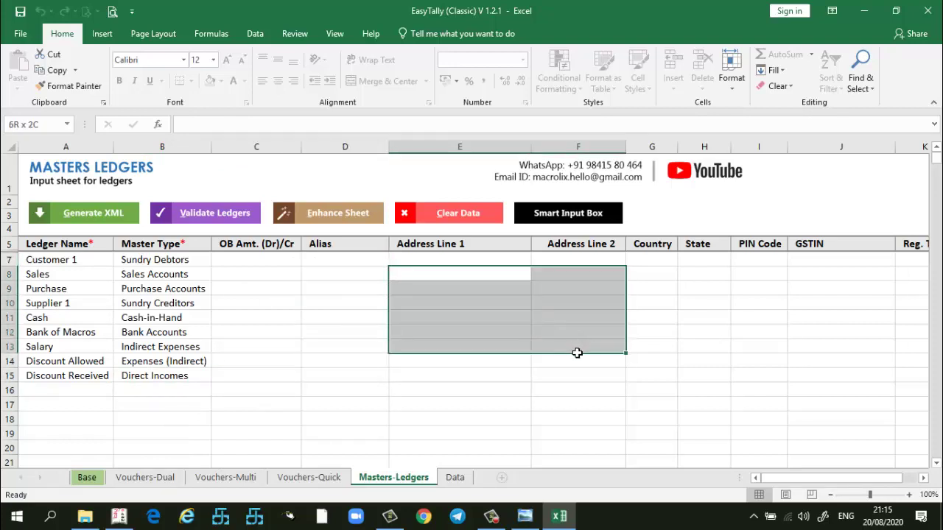
drag(896, 477, 903, 484)
drag(423, 263, 573, 363)
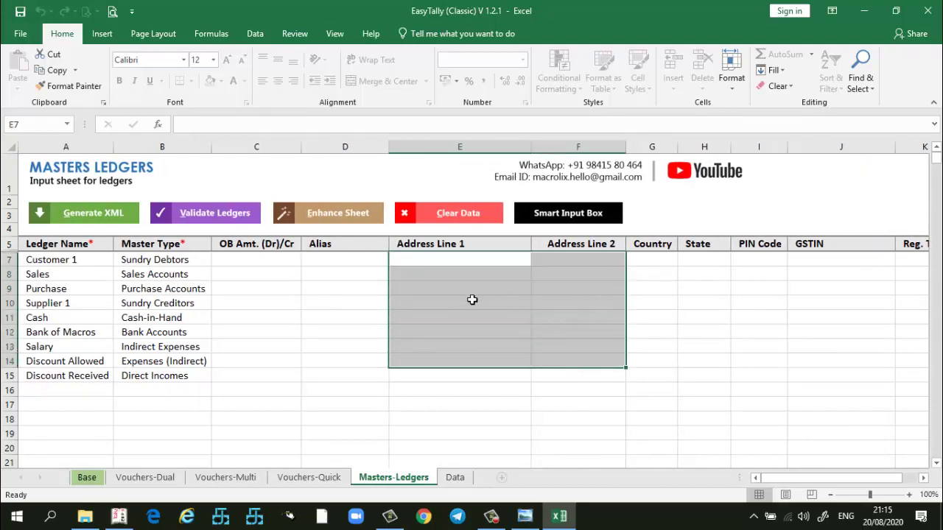
drag(382, 260, 372, 384)
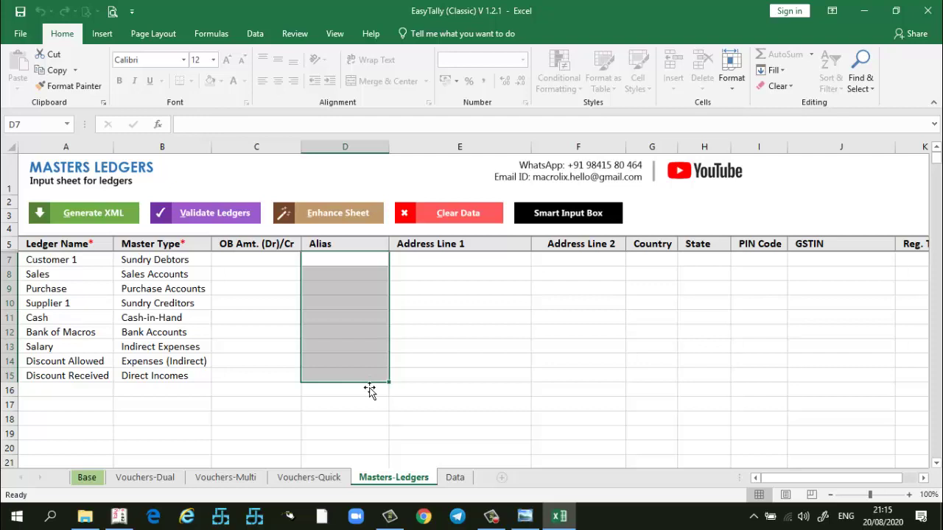
Compare the seven sample vouchers with the ledger names, ending on Vouchers-Dual.
click(147, 477)
drag(72, 258, 787, 354)
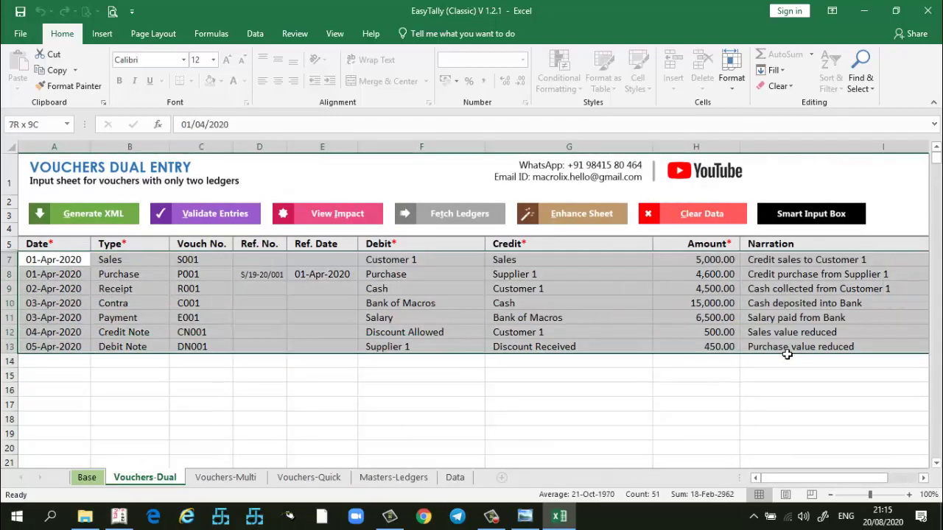
click(376, 477)
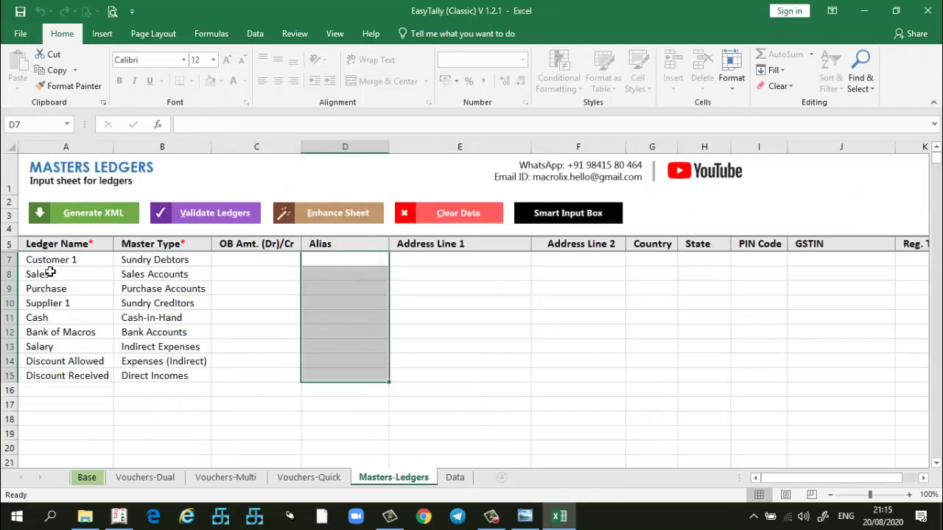
mouse_move(48, 262)
mouse_down()
mouse_move(56, 316)
mouse_move(114, 384)
mouse_up()
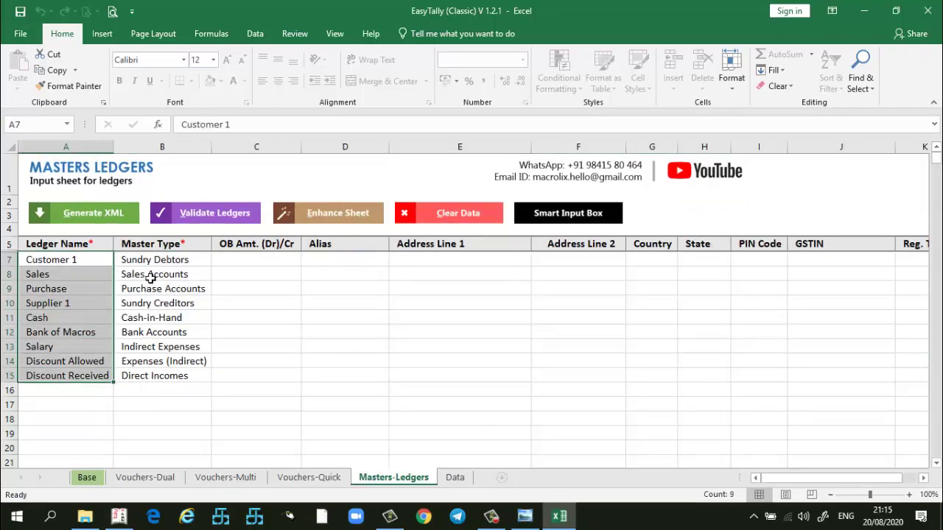
click(152, 477)
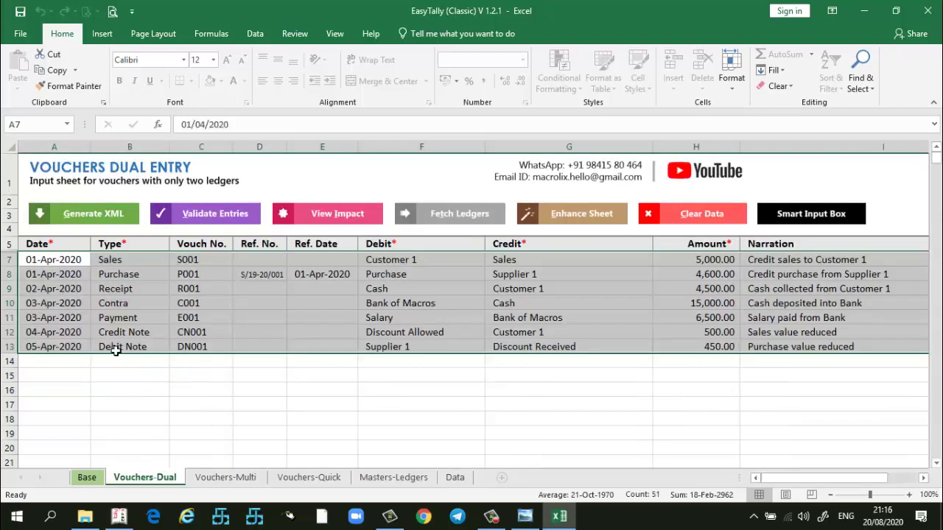
Start row 14 with date 05-Apr-2020 and copy voucher type Payment from row 11.
click(62, 362)
text(05)
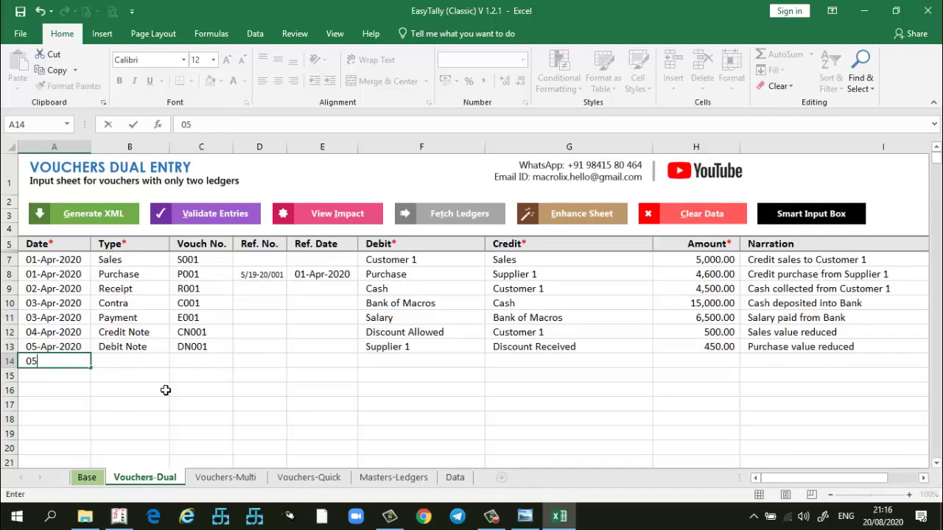
text(-04-20)
key(Return)
key(Up)
key(Right)
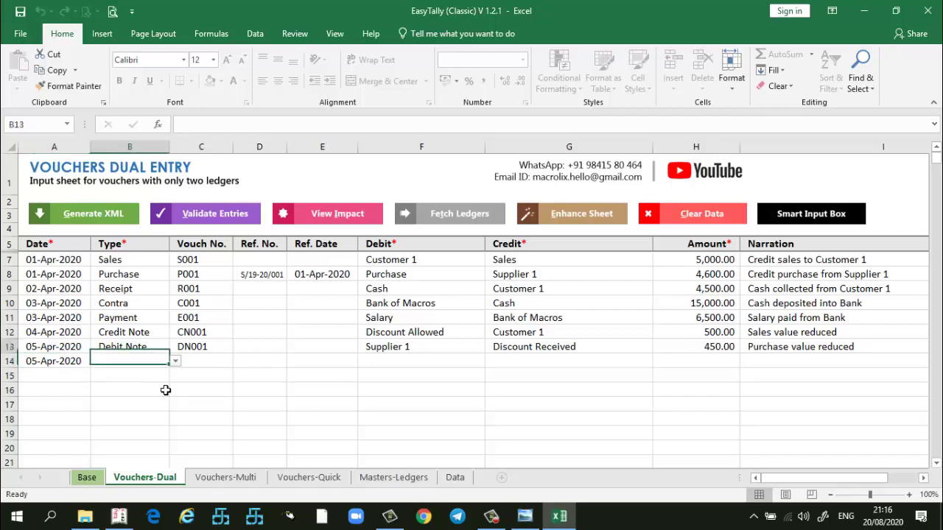
key(Up)
key(Up)
key(Up)
key(ctrl+c)
key(Down)
key(Down)
key(Down)
key(ctrl+v)
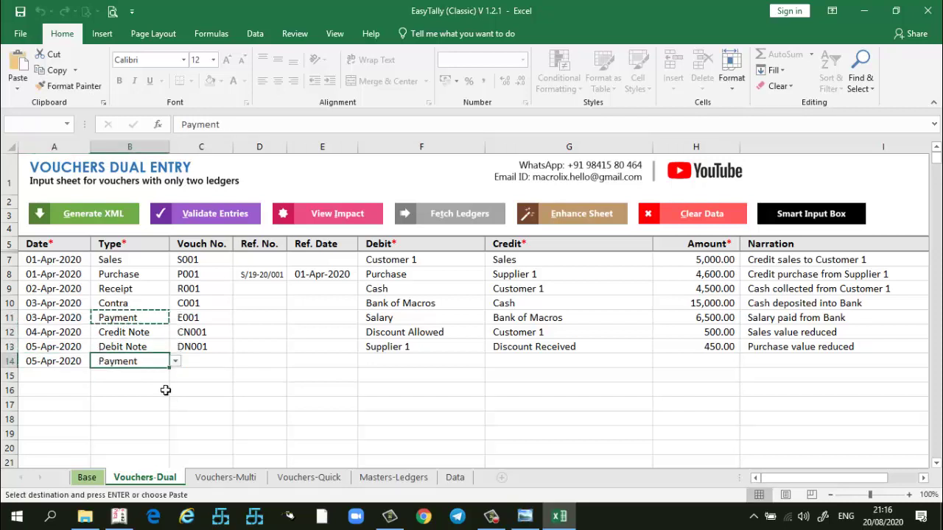
key(Right)
key(Right)
key(Right)
key(Right)
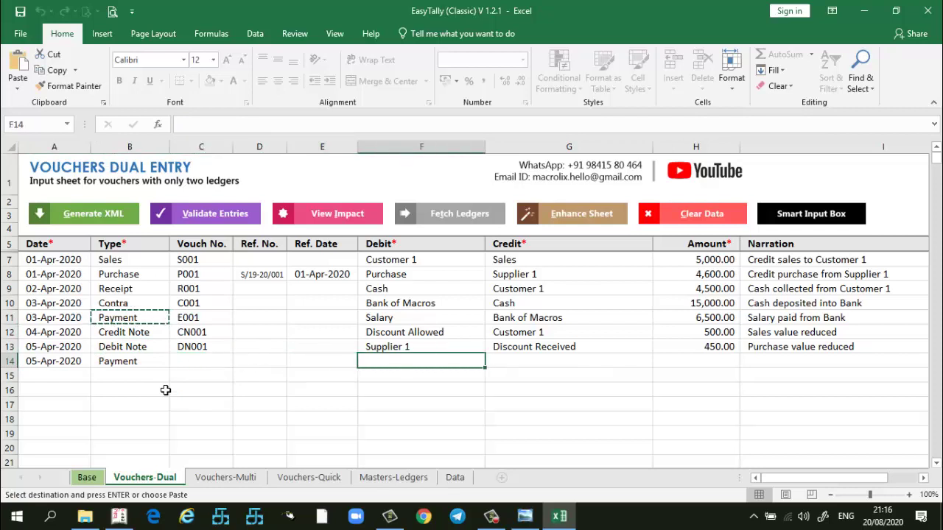
Fill row 14 with the new party as Debit ledger, Cash as Credit and amount 100.
text(Sekar)
key(Return)
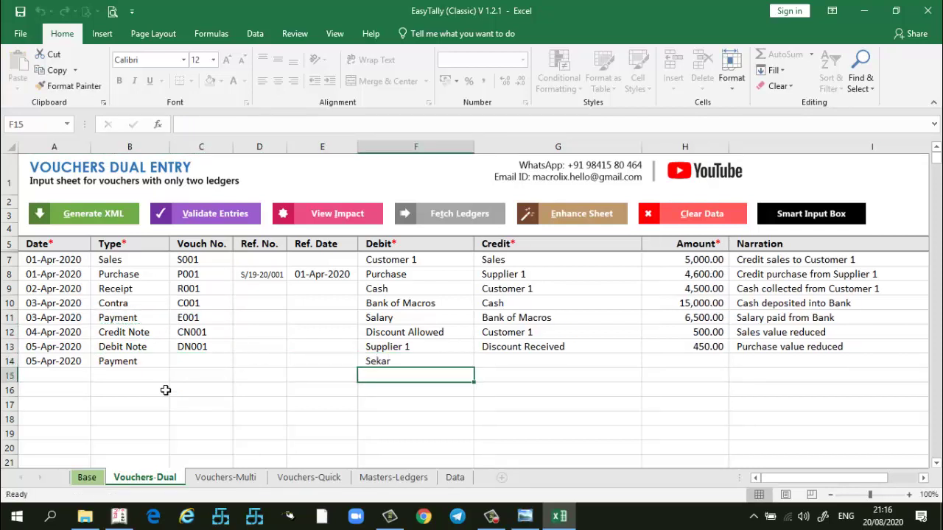
key(Up)
key(Right)
text(C)
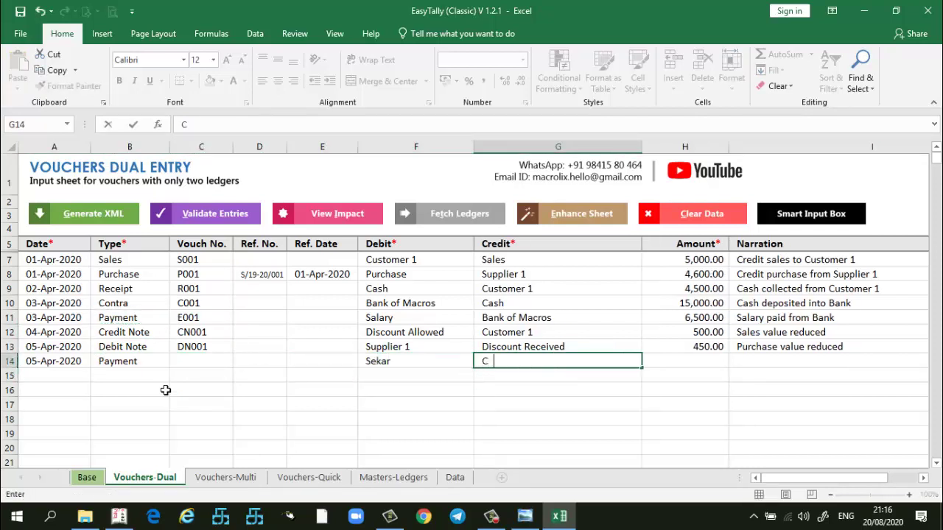
text(ash)
key(Return)
key(Up)
key(Right)
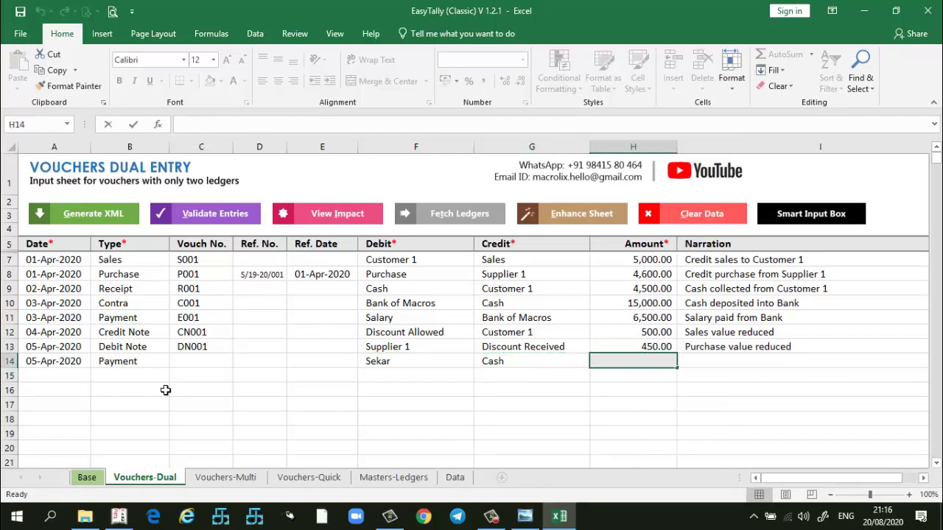
text(100)
key(Return)
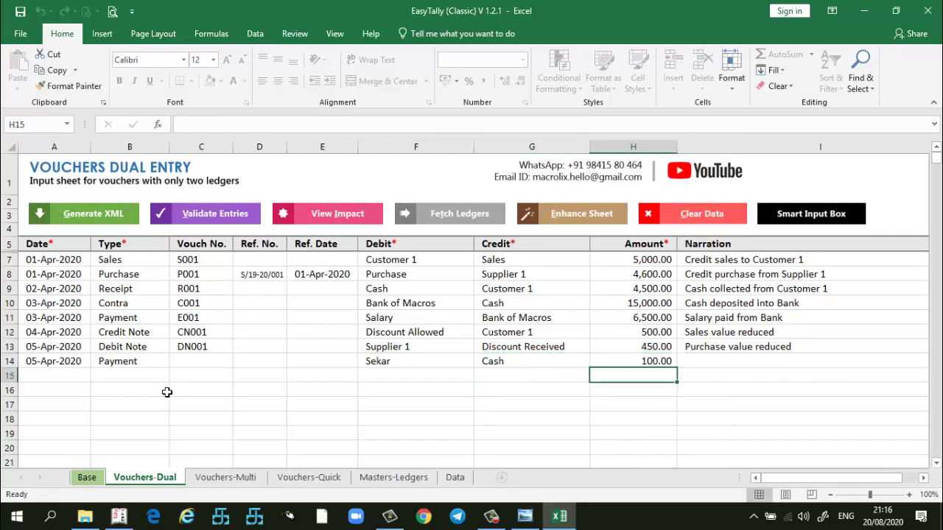
key(Up)
key(Right)
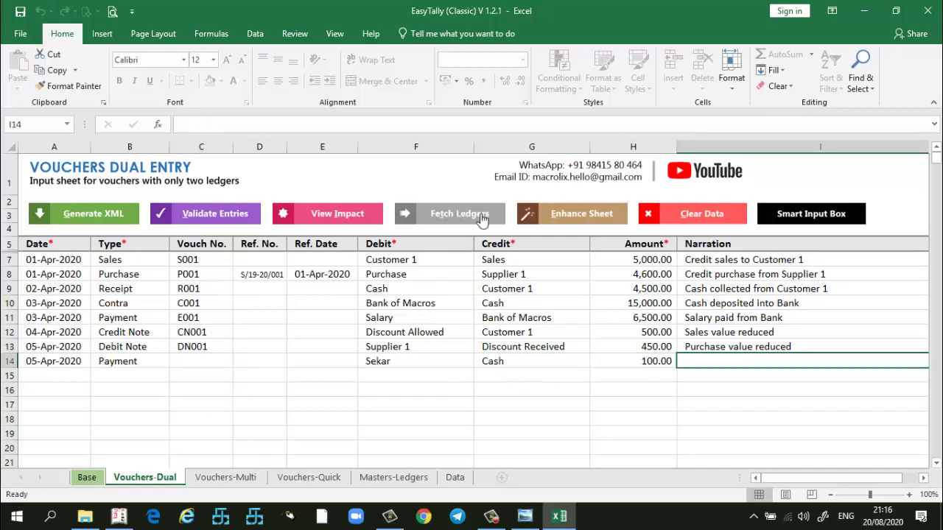
Run Fetch Ledgers again, answering Yes then No so only the new ledger is appended.
click(390, 478)
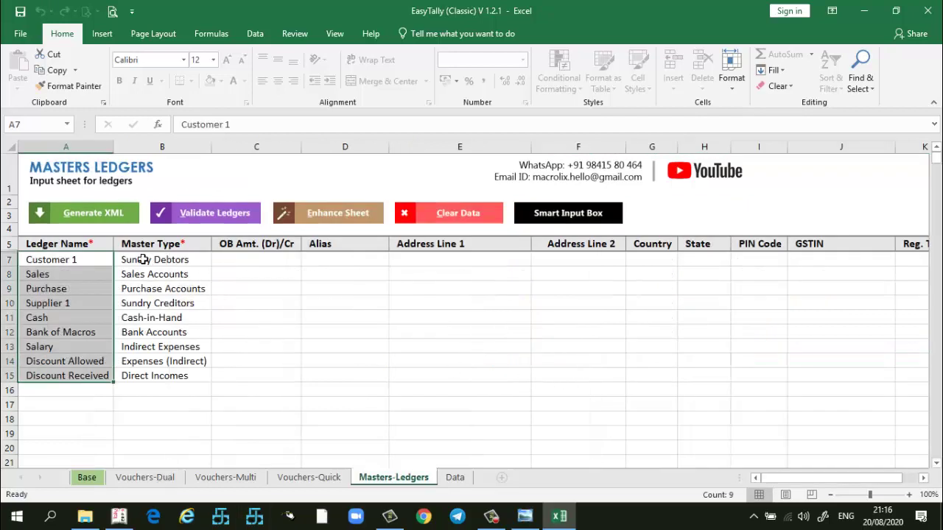
click(151, 478)
click(400, 365)
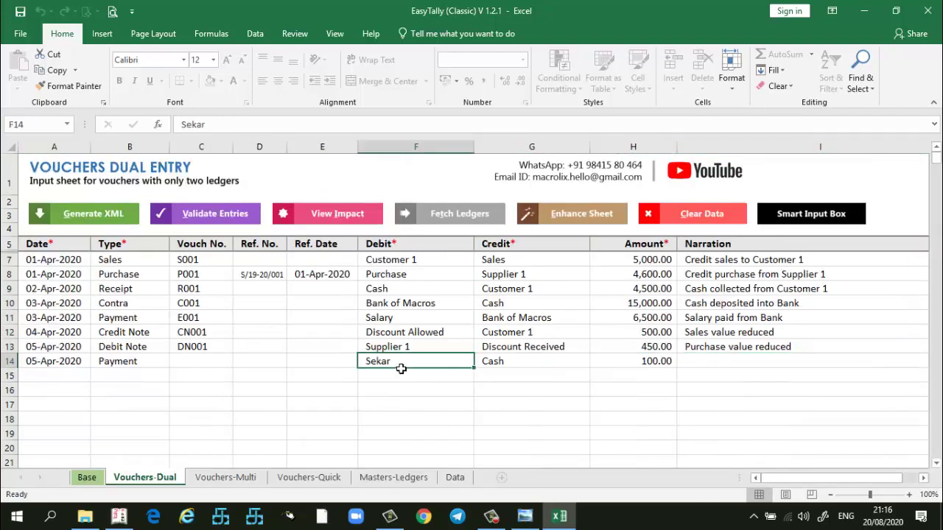
click(545, 220)
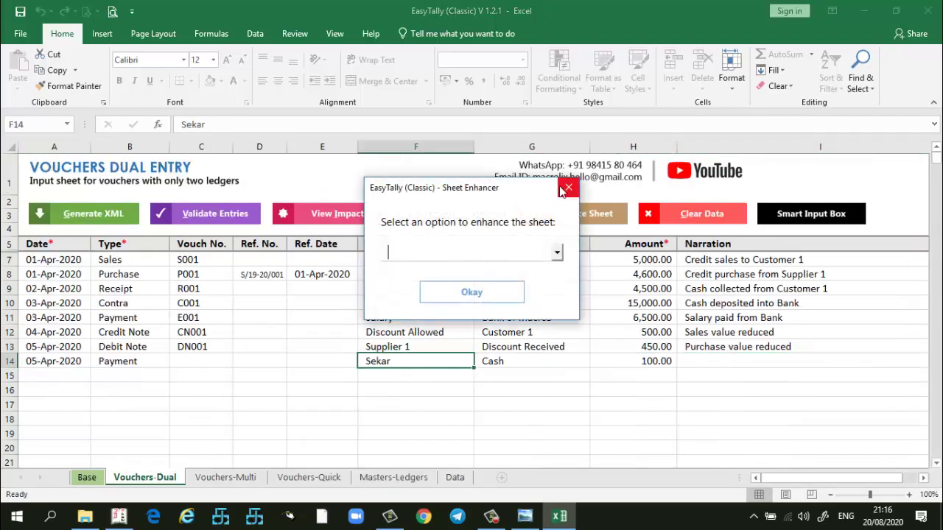
click(569, 187)
click(471, 228)
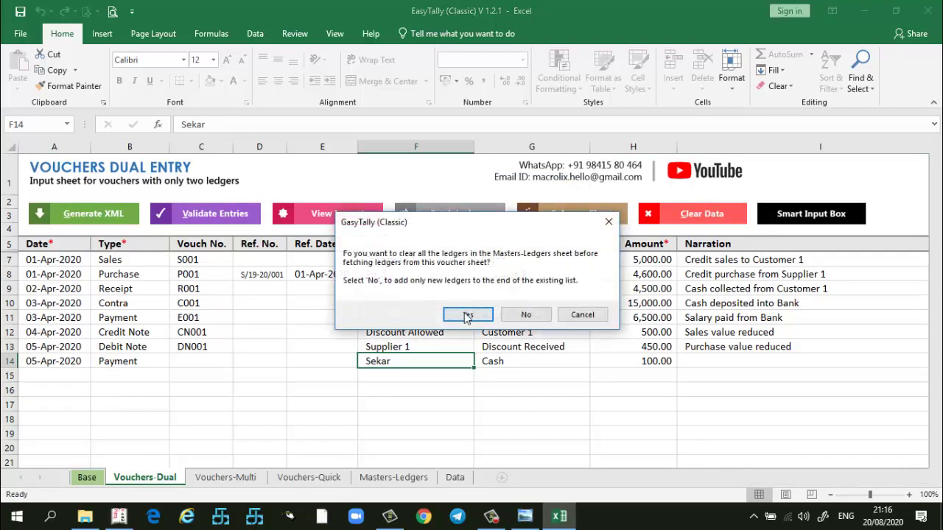
click(466, 314)
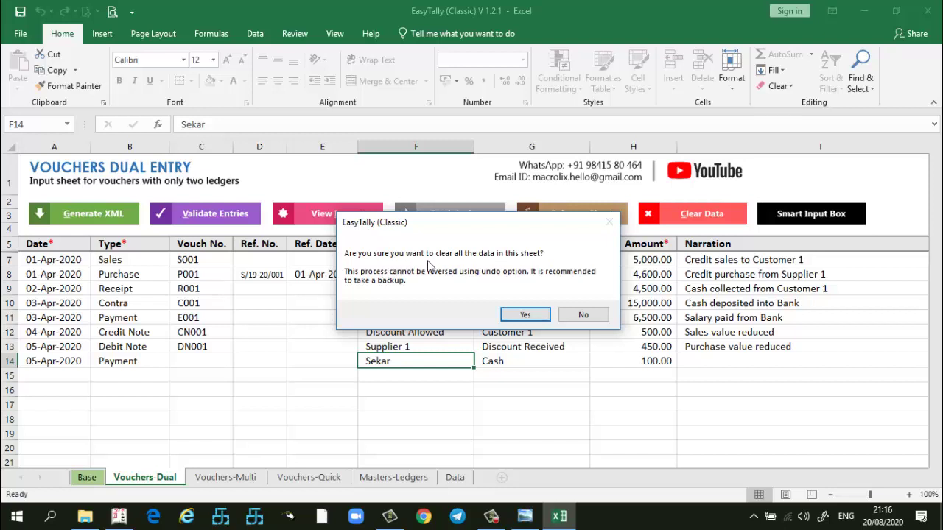
click(582, 315)
Set the new ledger's master type in B16 to Sundry Creditors and return to Vouchers-Dual.
click(218, 390)
scroll(215, 453, down, 2)
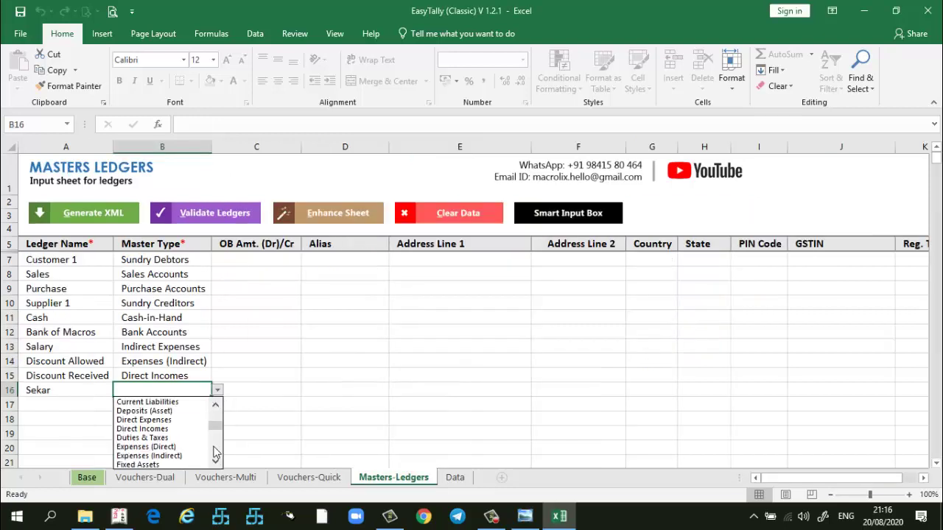
scroll(215, 452, down, 3)
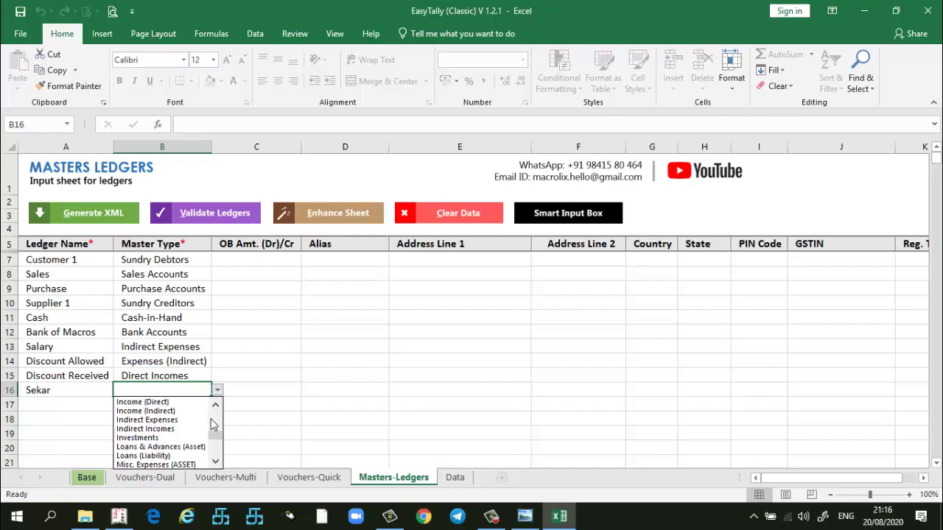
scroll(214, 427, up, 3)
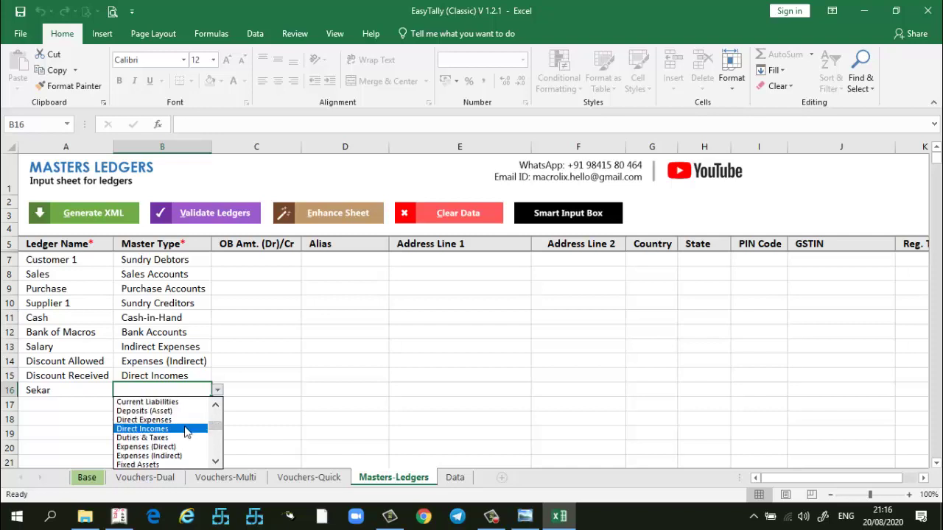
scroll(216, 450, down, 3)
scroll(215, 453, down, 3)
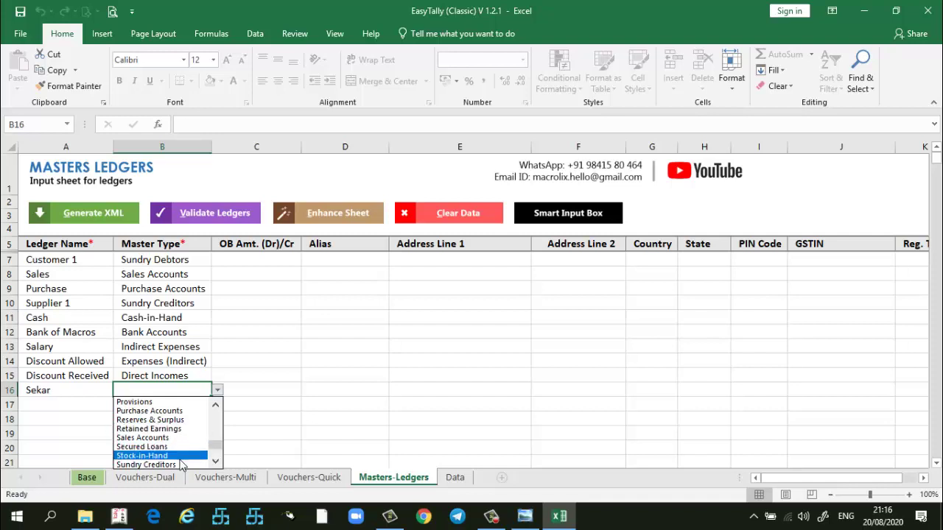
key(Escape)
click(297, 407)
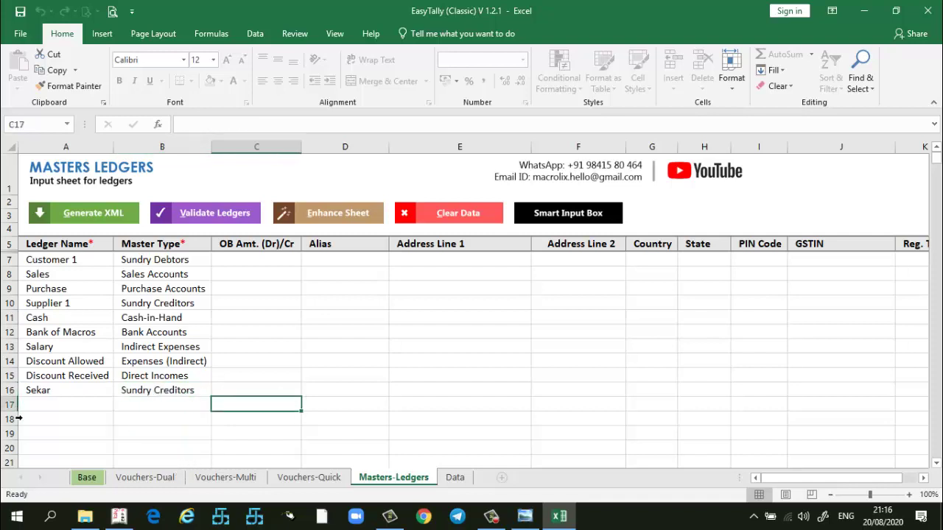
click(145, 477)
click(380, 361)
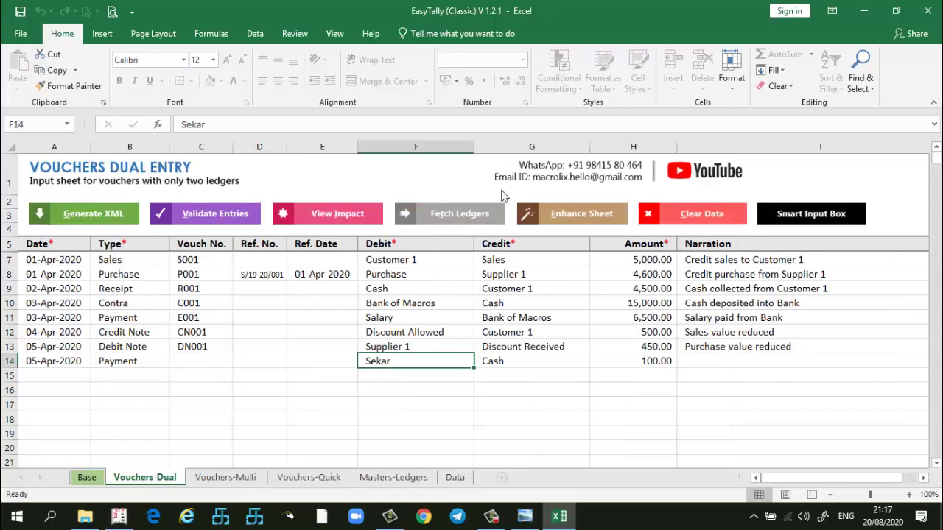
Run Validate Ledgers on the ten Masters-Ledgers entries and acknowledge 'Validation complete'.
click(393, 477)
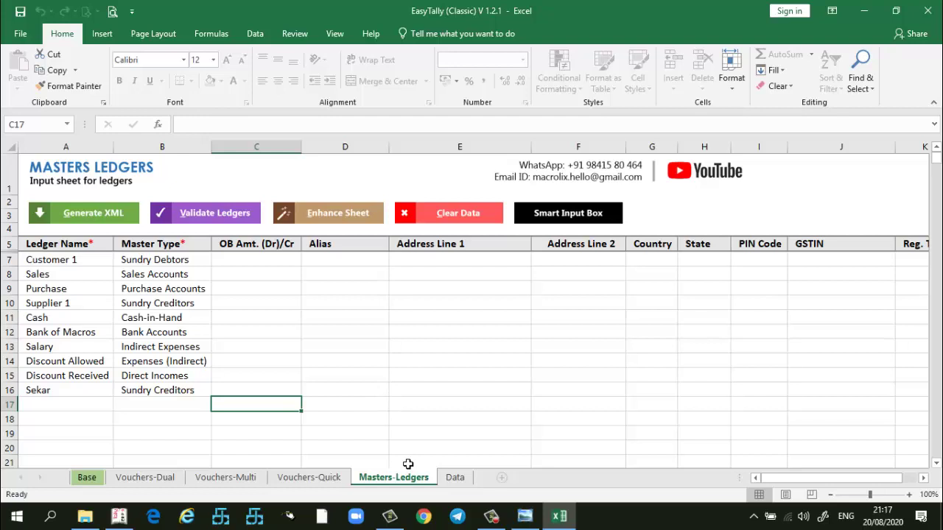
click(146, 477)
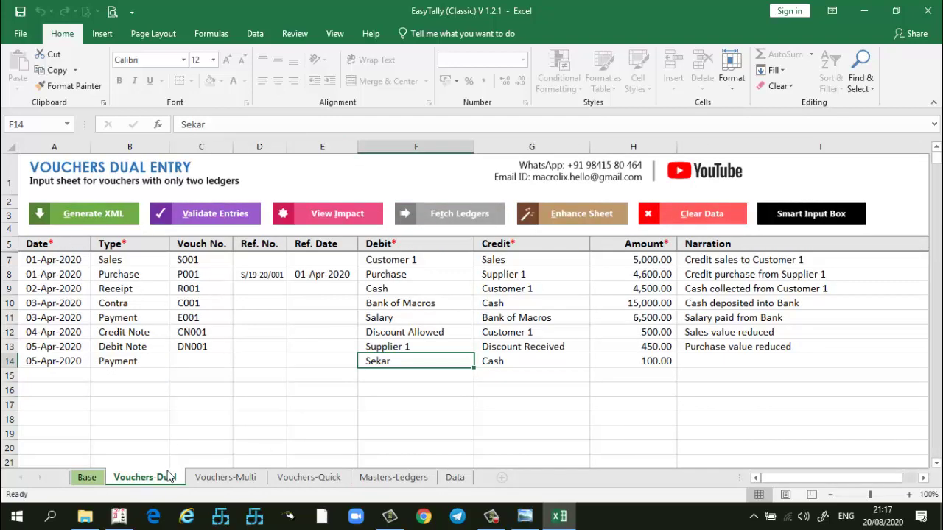
click(370, 479)
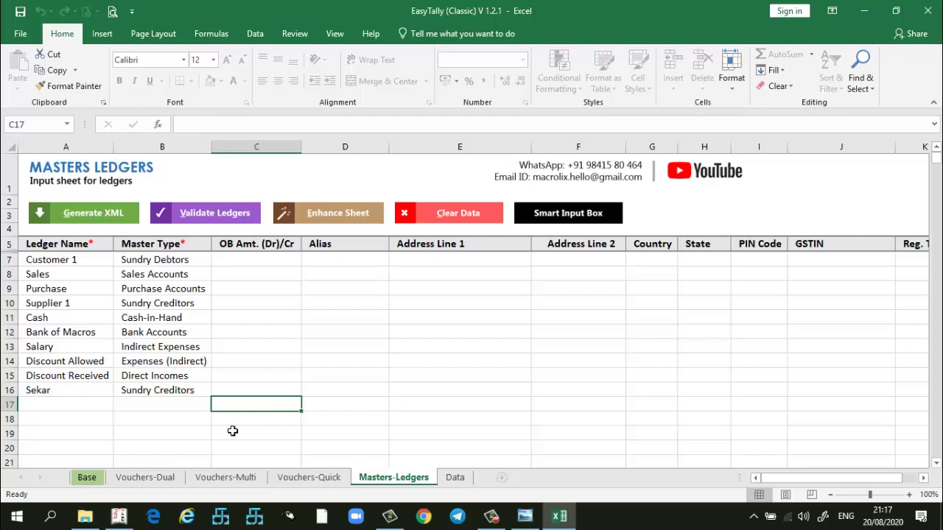
click(231, 220)
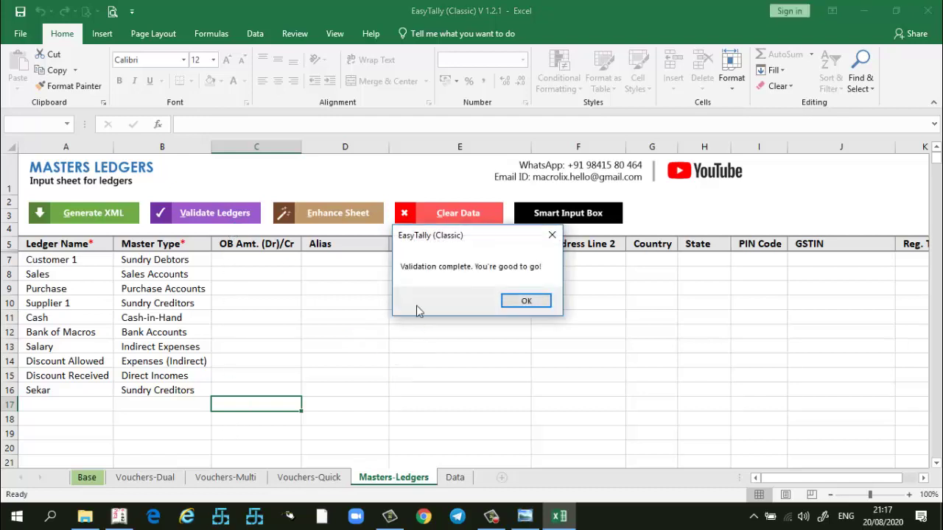
click(531, 307)
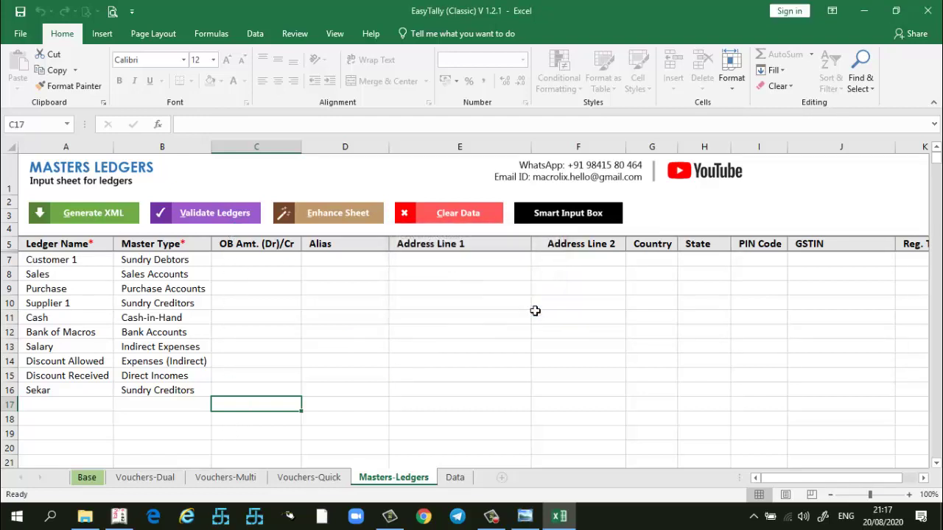
Export the ledger list as Master.xml, copying its path, and bring Tally.ERP 9 forward.
click(101, 221)
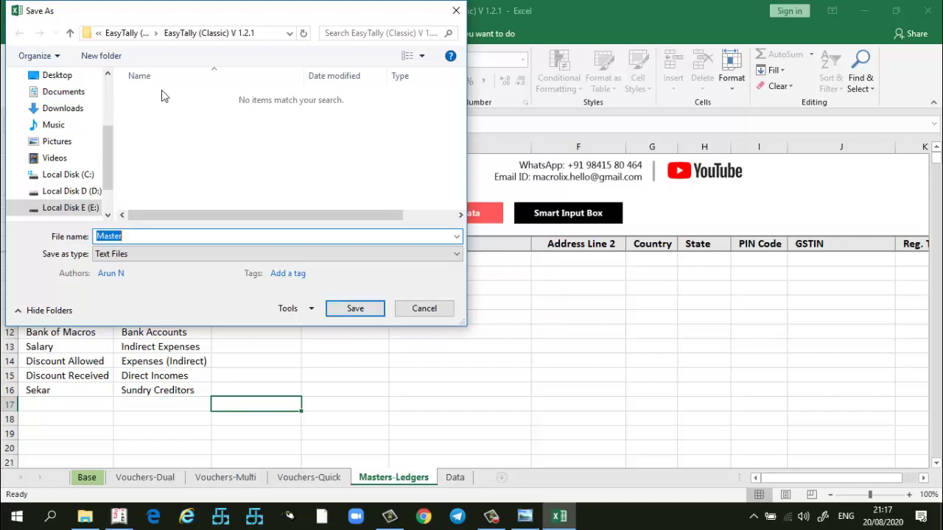
click(357, 310)
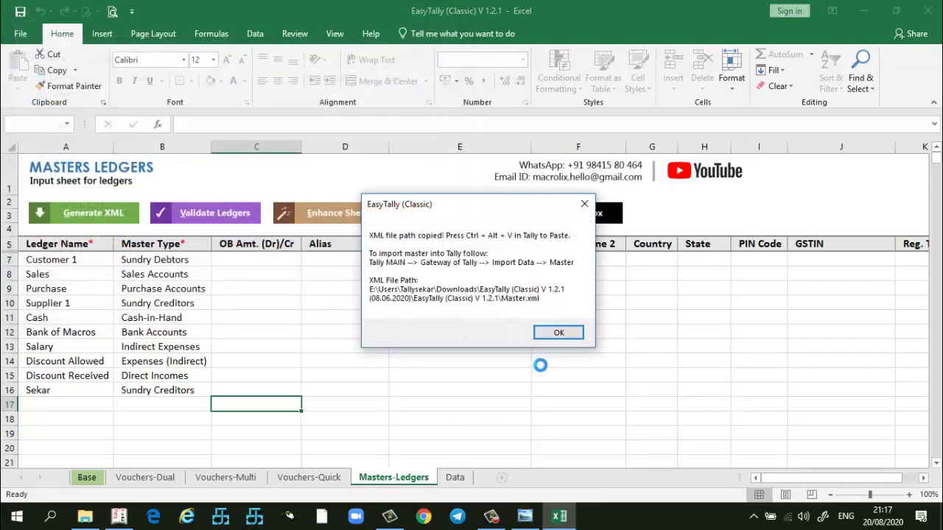
click(569, 337)
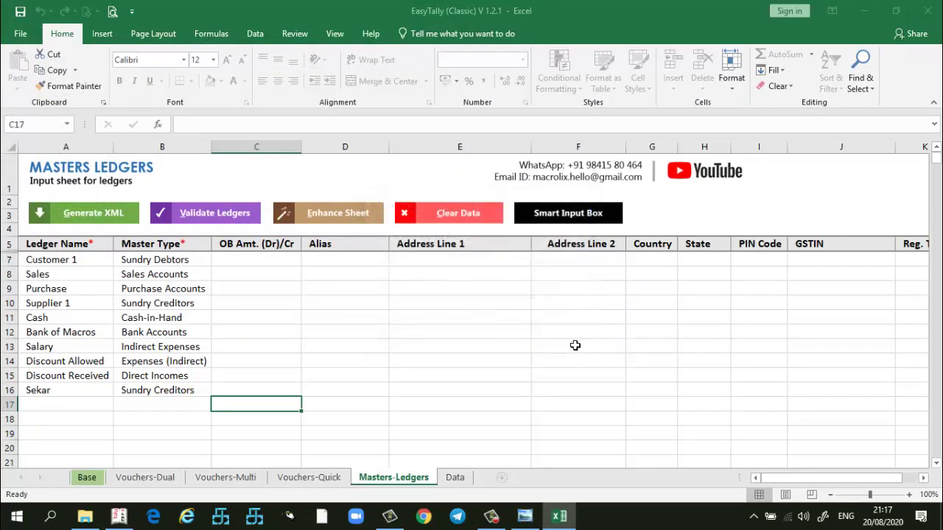
click(122, 519)
Import the Master.xml ledger masters into Tally with Ignore Duplicates.
key(Down)
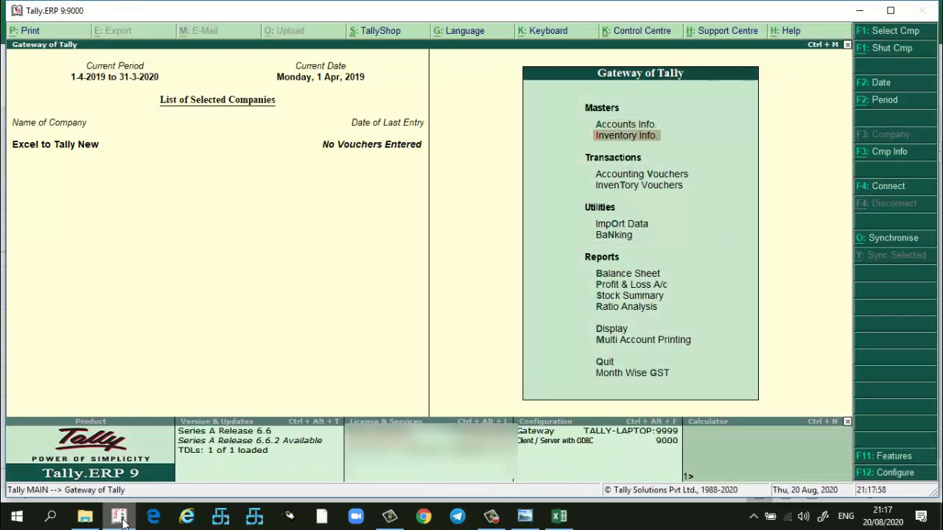
key(Down)
key(Down)
key(Down)
key(Return)
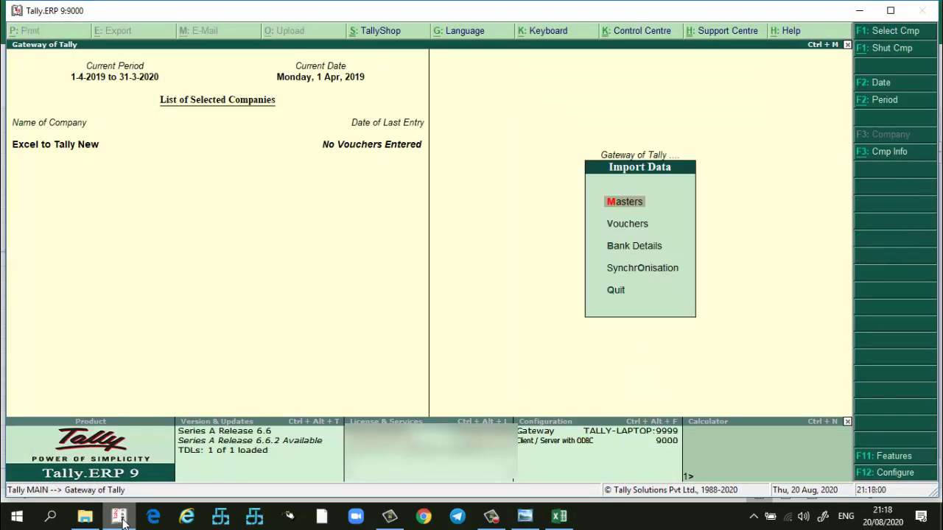
key(Return)
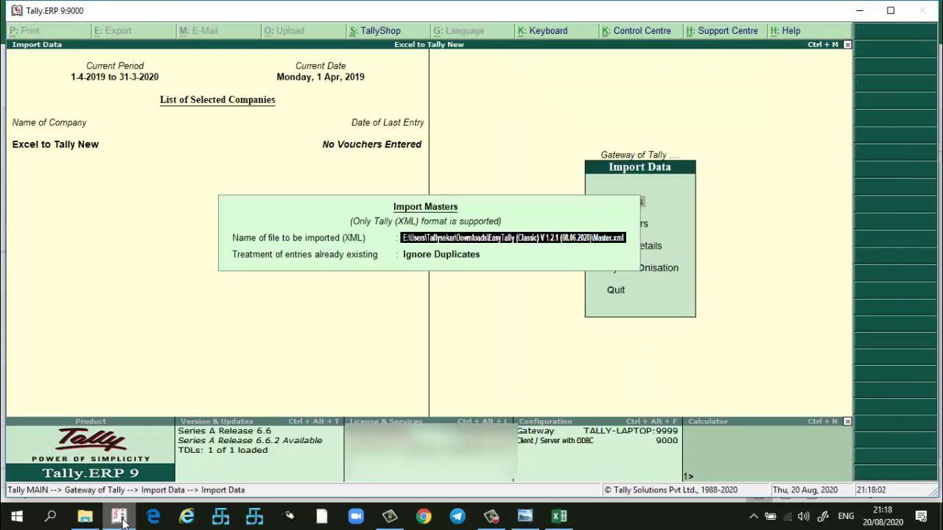
key(BackSpace)
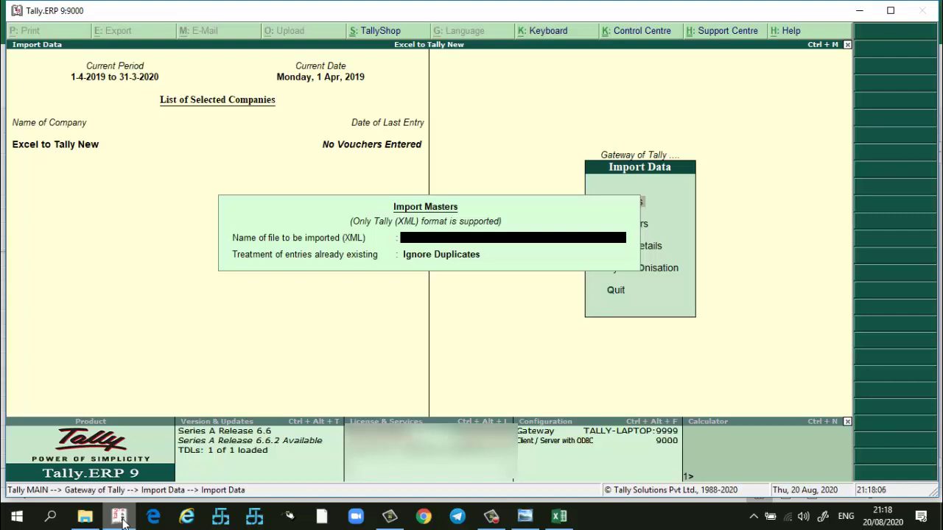
key(ctrl+alt+v)
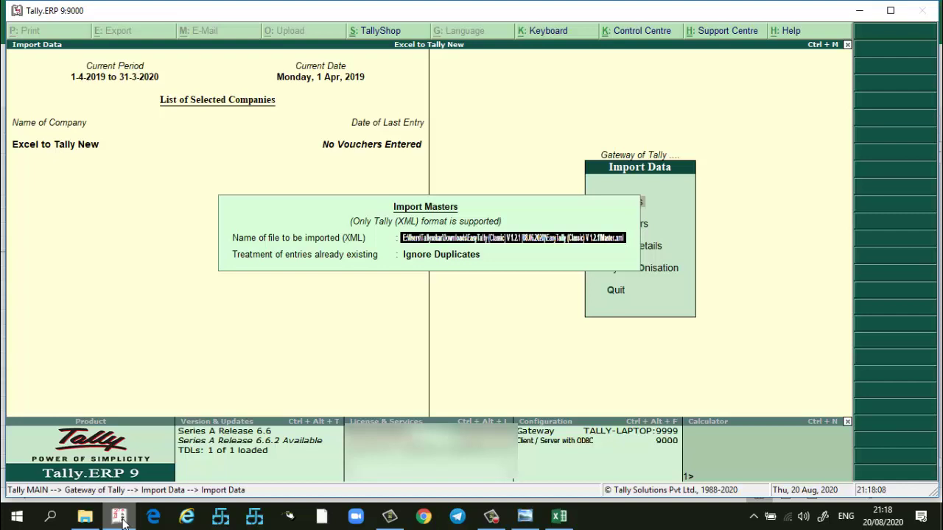
key(Return)
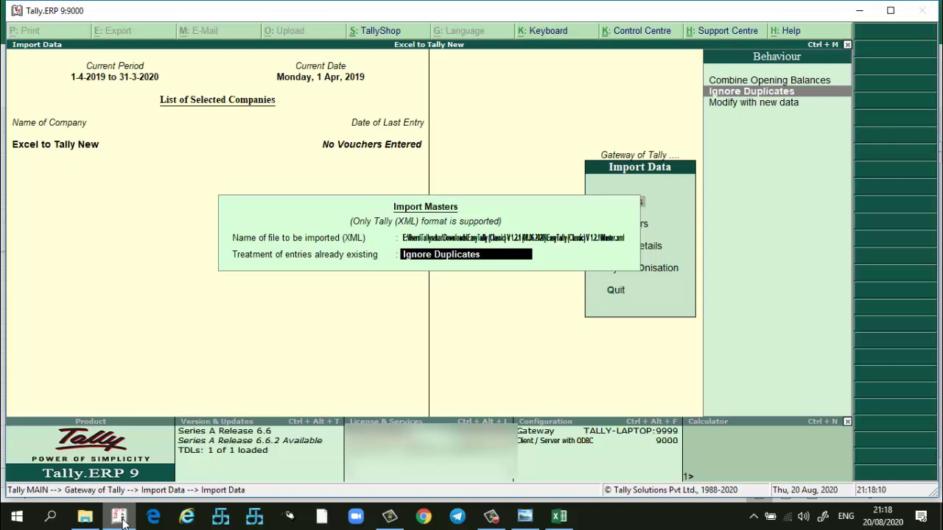
key(Return)
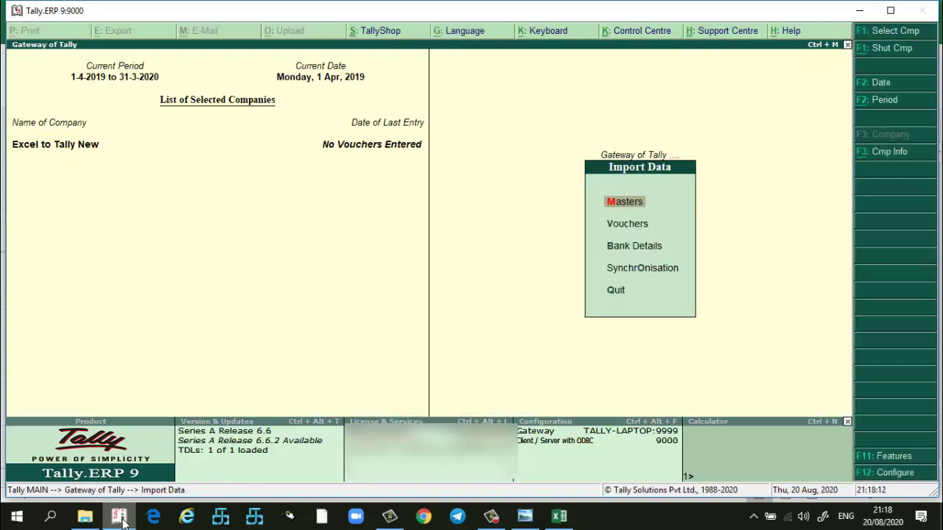
Check the Accounts Info ledger list to confirm the imported ledgers, down to Supplier 1.
key(Escape)
key(a)
key(l)
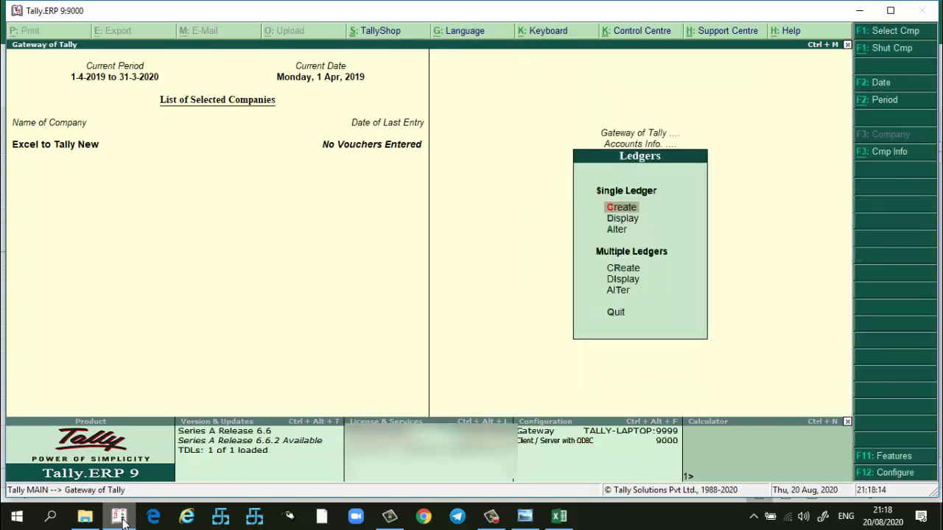
key(a)
key(Down)
key(End)
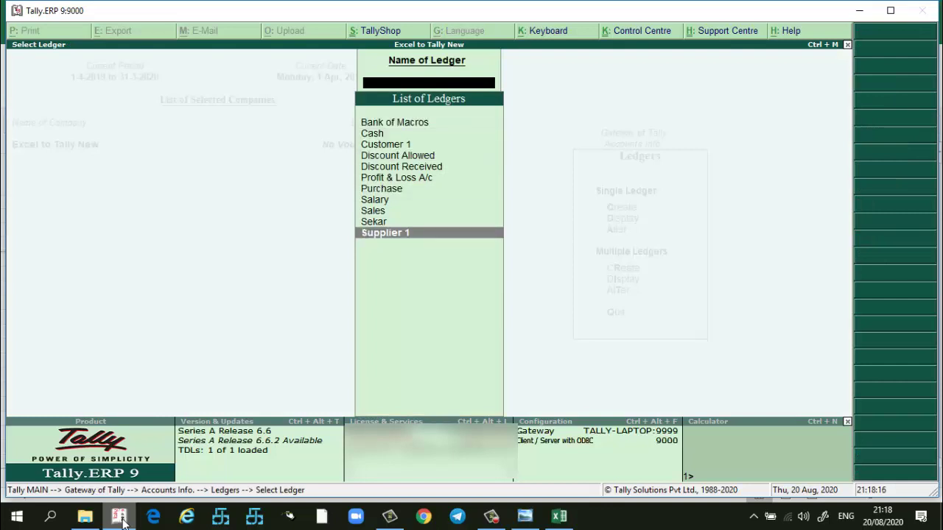
key(Escape)
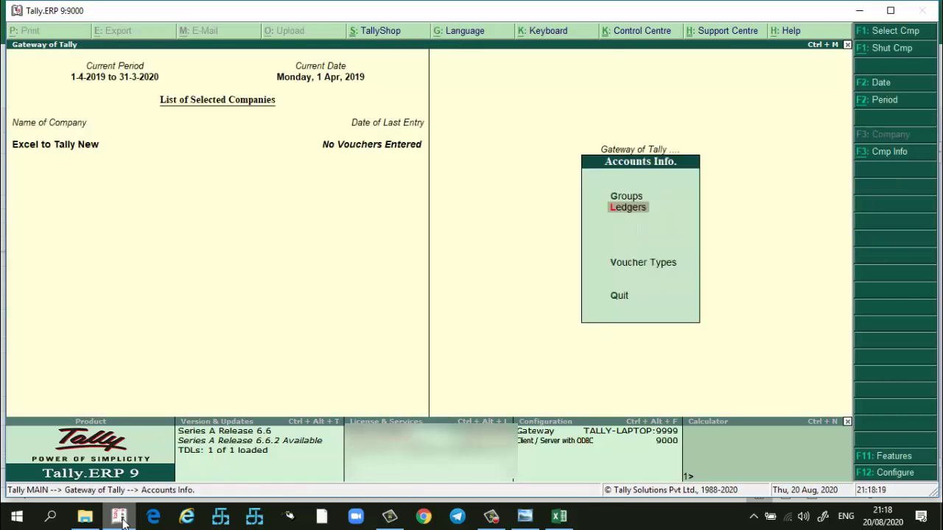
key(Escape)
Reopen Import Masters to view the Master.xml path, then minimise Tally.
key(Down)
key(Down)
key(Down)
key(Down)
key(Return)
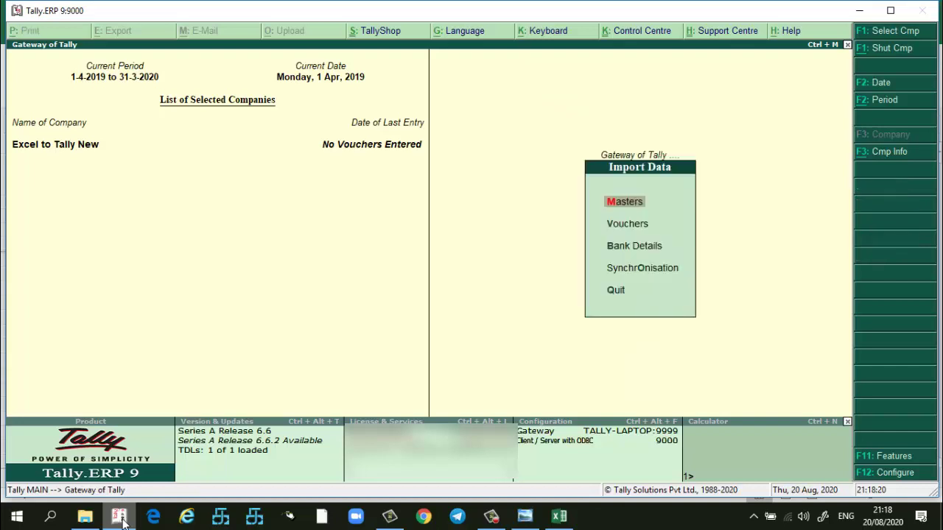
key(Return)
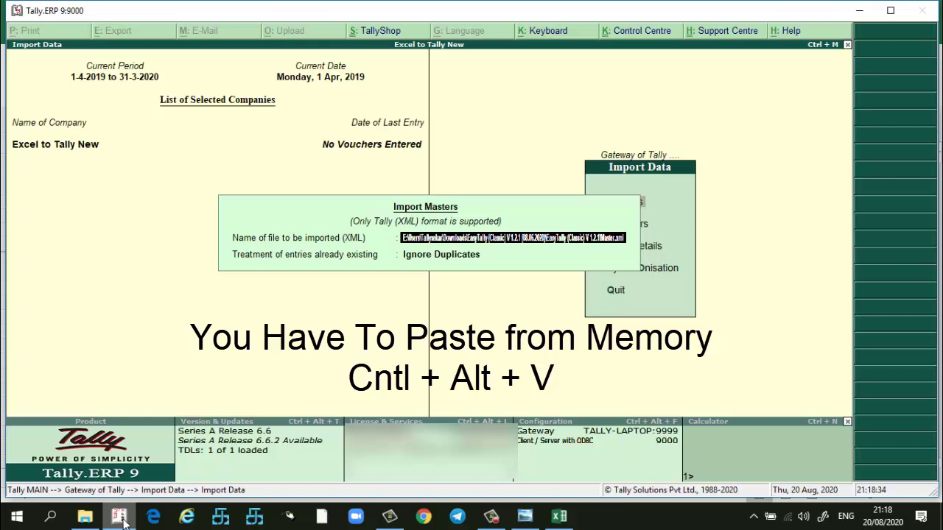
key(Escape)
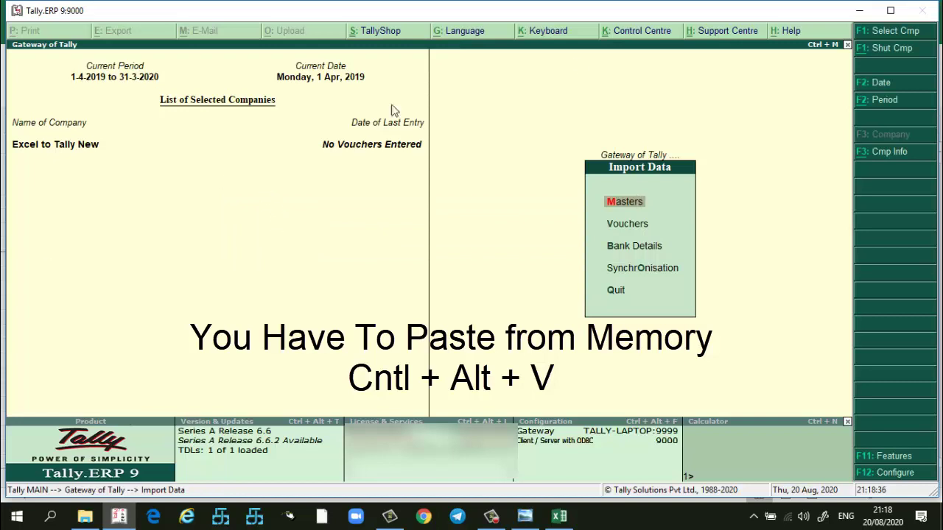
click(859, 10)
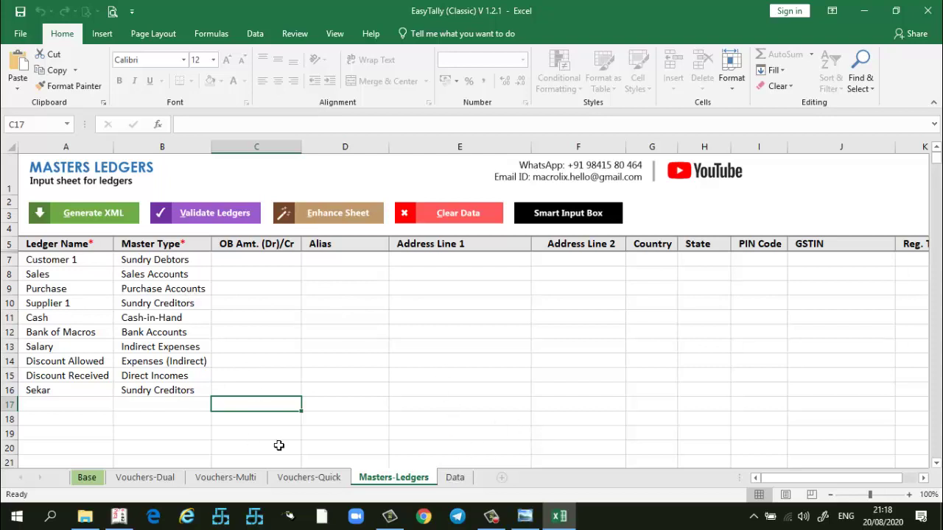
On the Vouchers-Dual sheet, enter Sales Credit as the voucher type in B15.
click(165, 476)
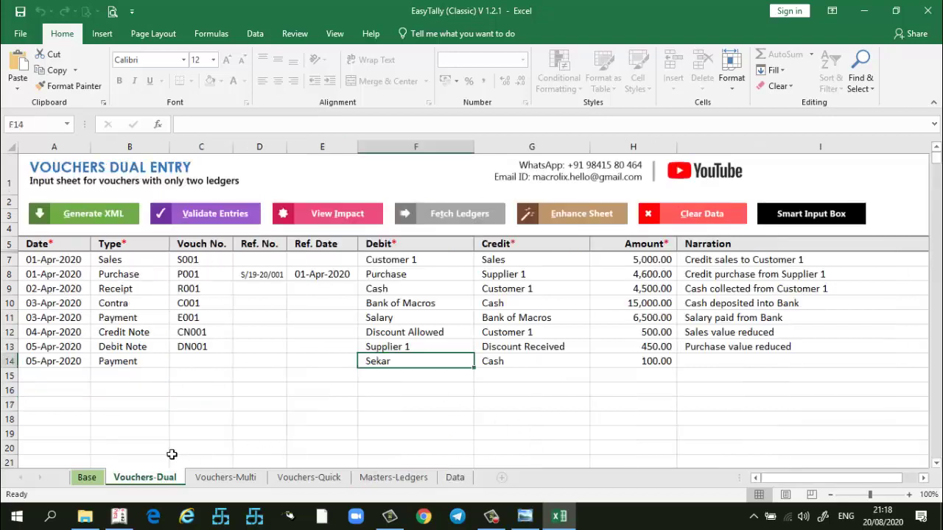
click(144, 260)
click(175, 259)
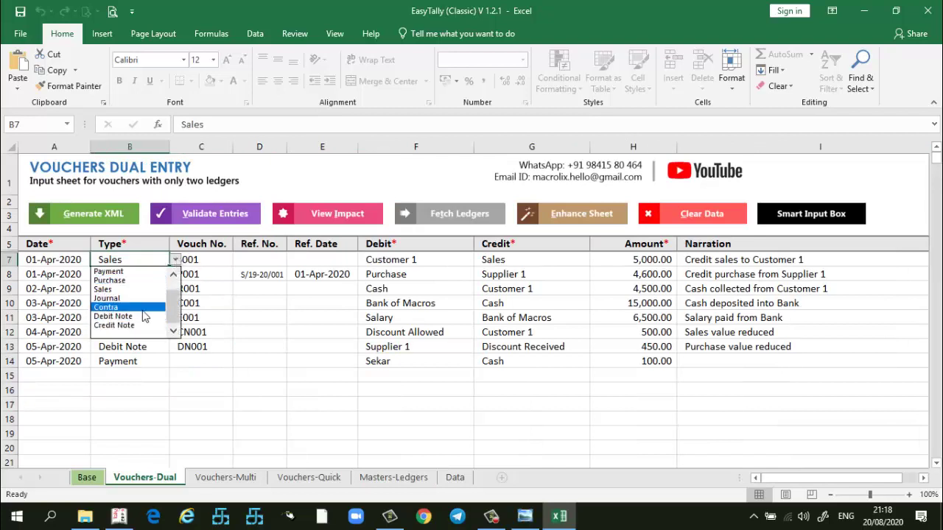
click(133, 377)
click(142, 378)
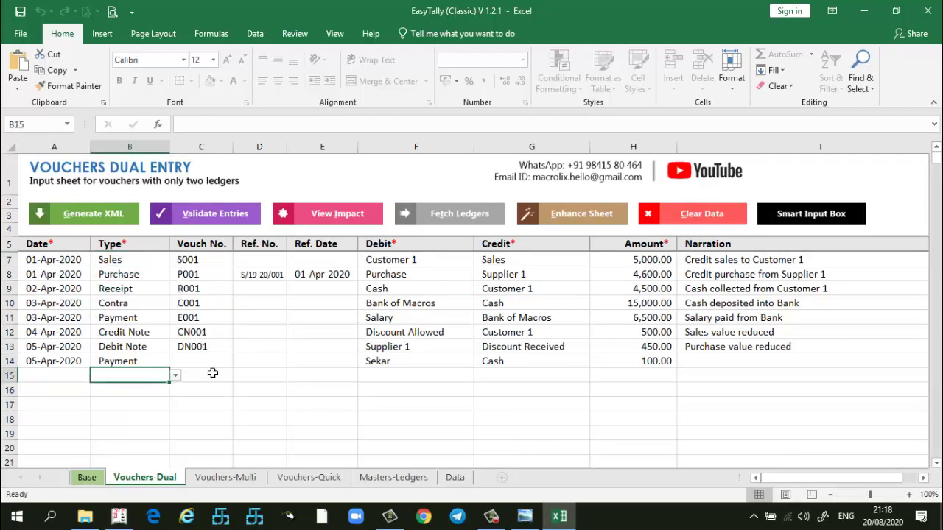
text(Sales)
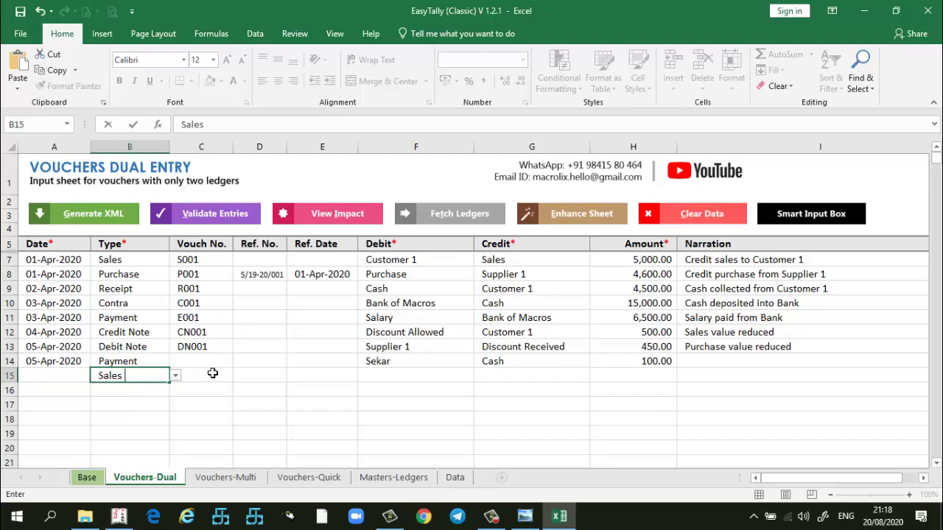
text( Credit)
key(Return)
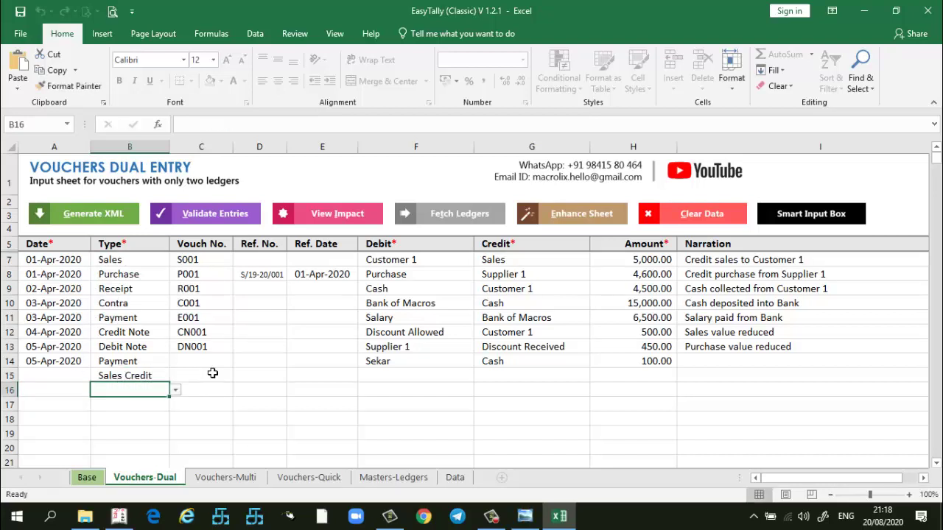
Copy the 05-Apr-2020 date from A14 into A15.
click(81, 377)
click(63, 362)
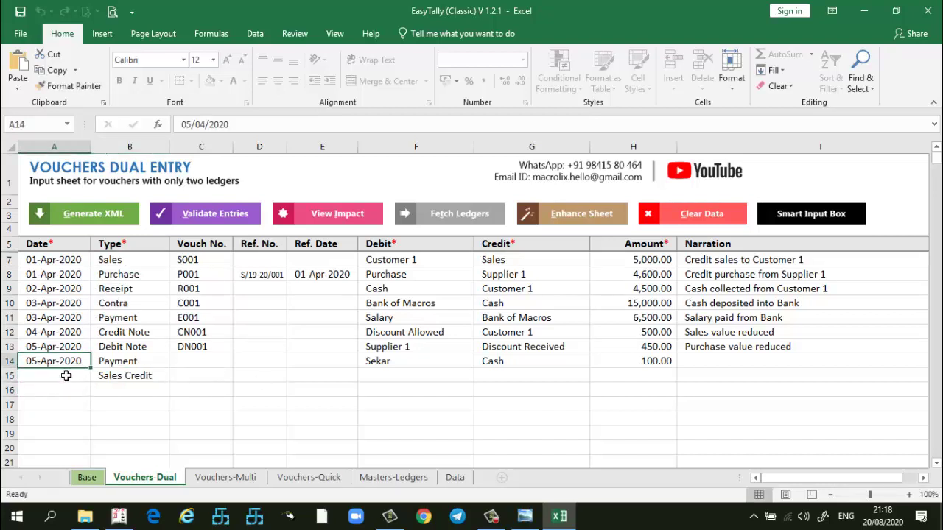
key(ctrl+c)
click(76, 376)
key(ctrl+v)
Set row 15 to debit cash in F15 and credit sekar in G15.
click(387, 366)
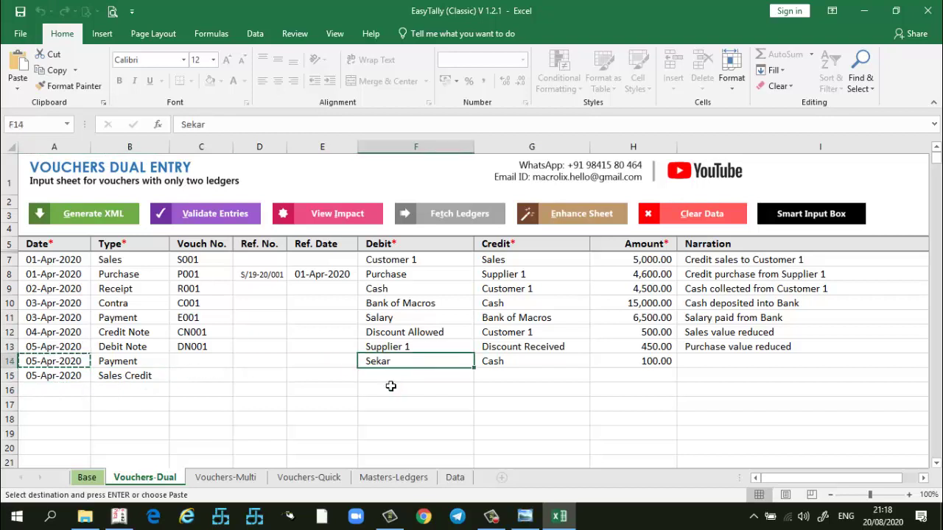
key(ctrl+c)
click(394, 380)
key(ctrl+v)
click(520, 376)
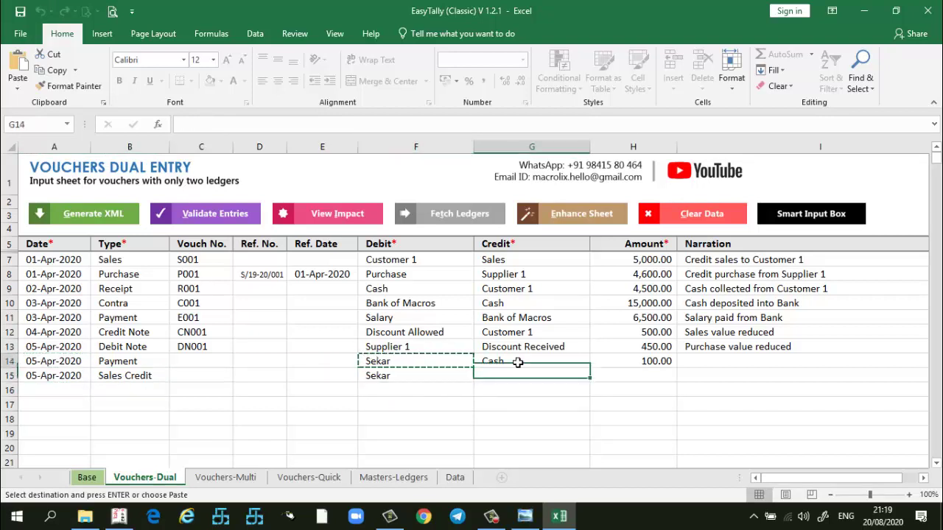
click(512, 363)
click(442, 383)
text(cash)
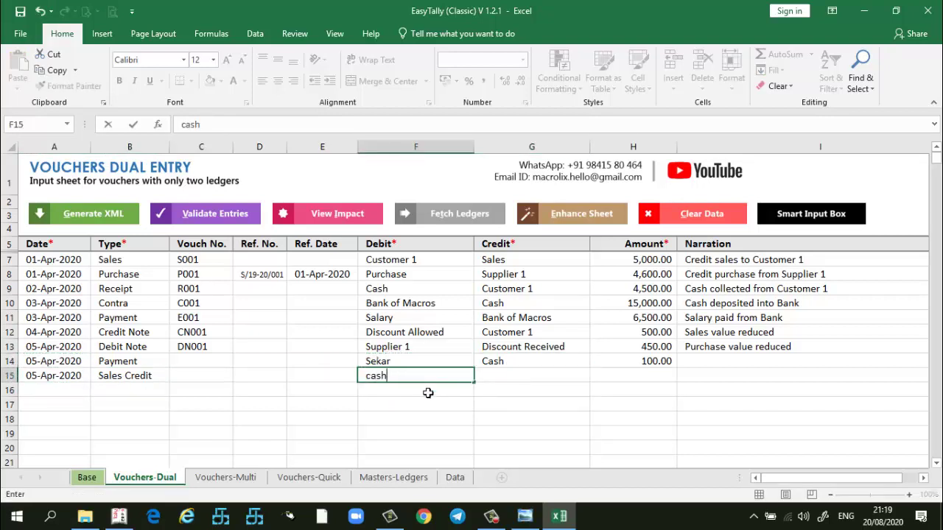
click(428, 392)
key(Up)
key(Right)
text(sekar)
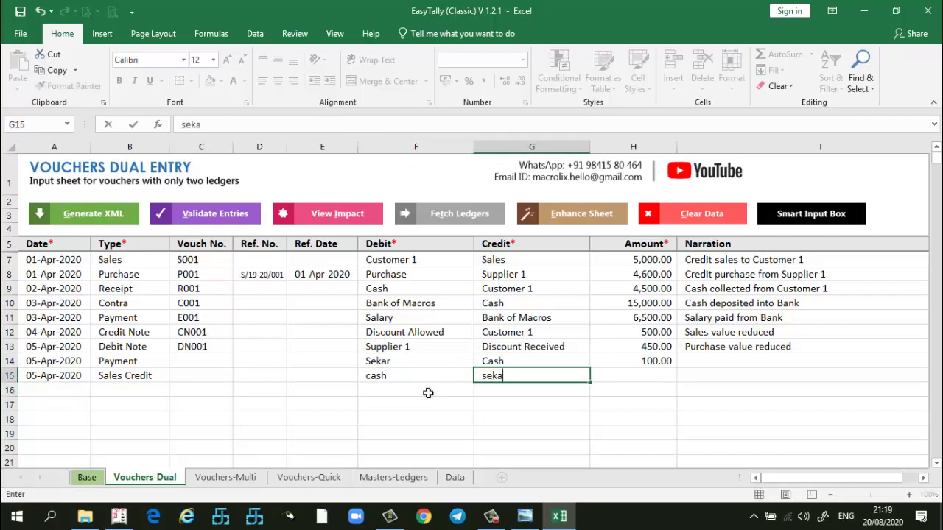
key(Return)
Enter 1,000.00 as the row 15 amount in H15.
click(629, 380)
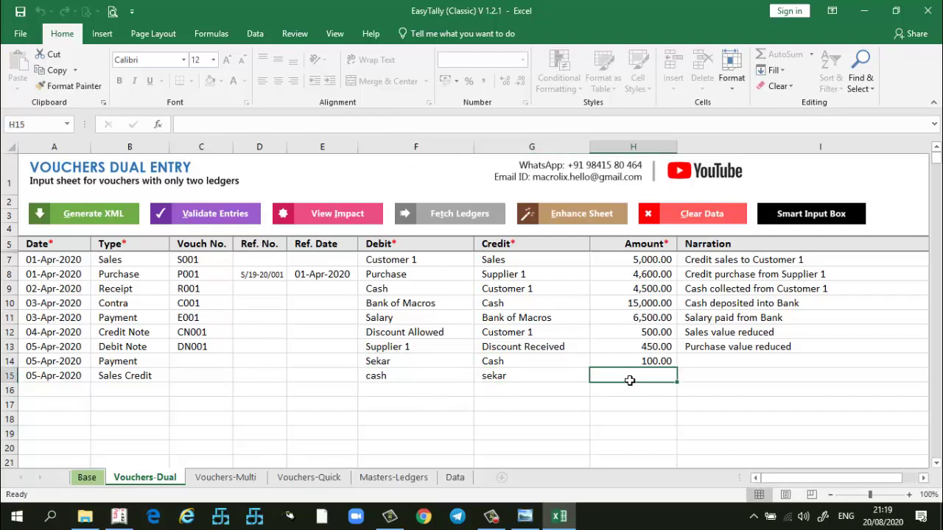
text(1000)
key(Return)
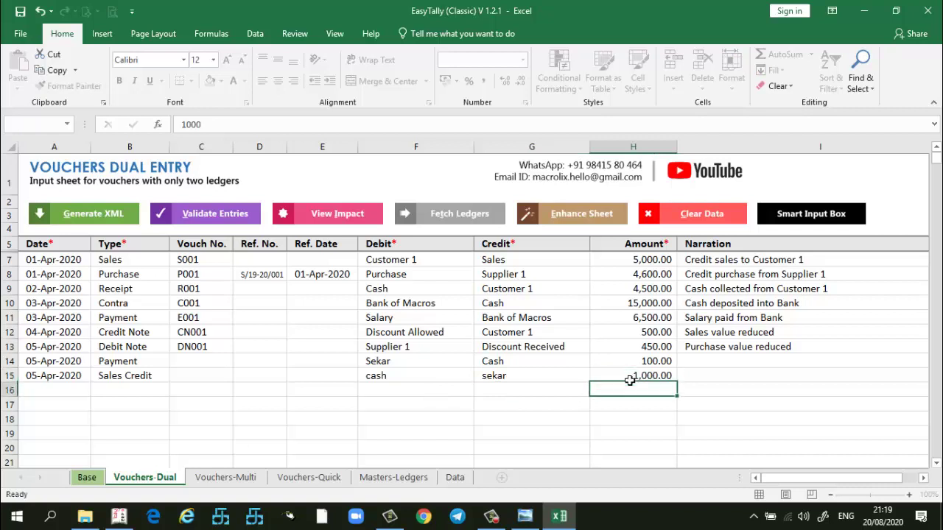
click(625, 381)
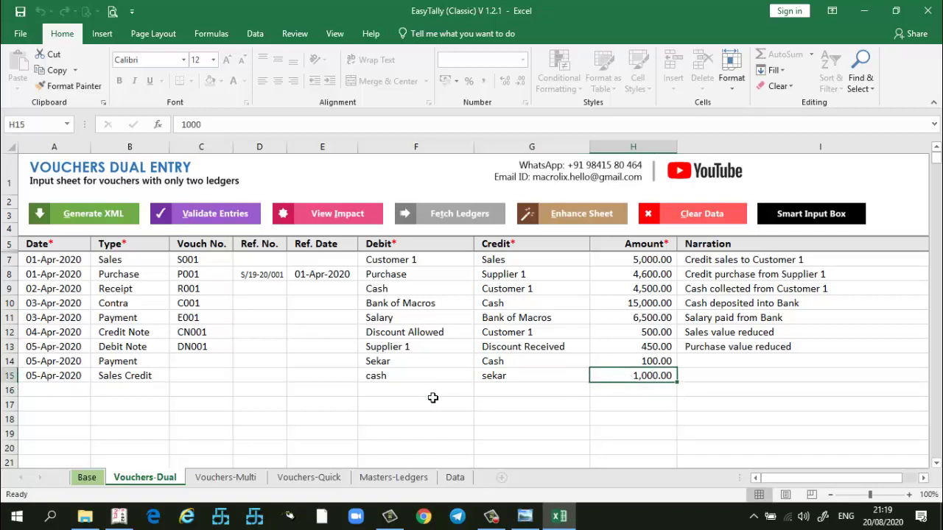
Validate entries, then add Sales Credit as a new voucher type on the Data sheet.
click(242, 215)
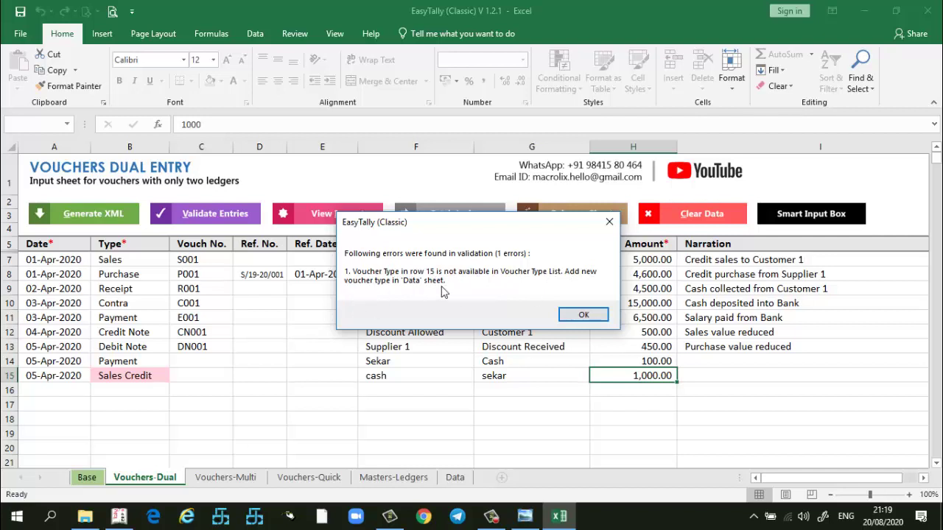
click(565, 315)
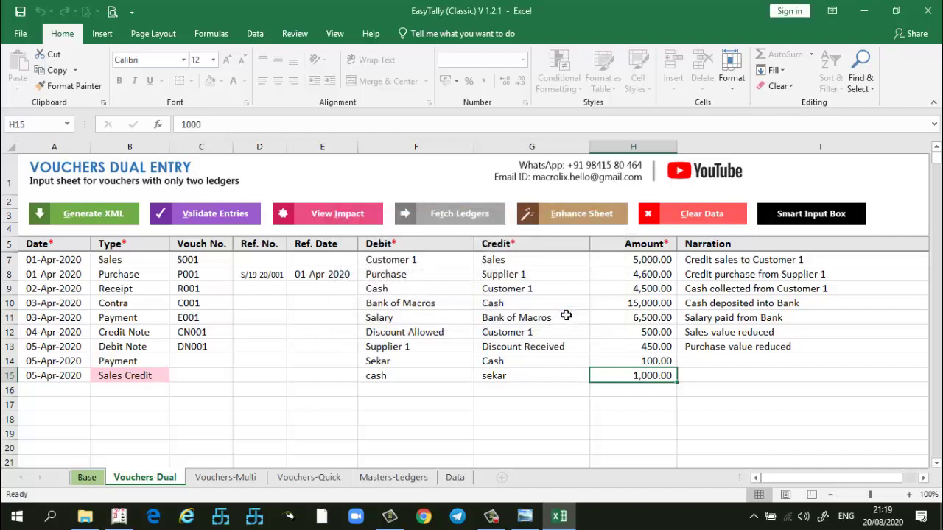
click(455, 478)
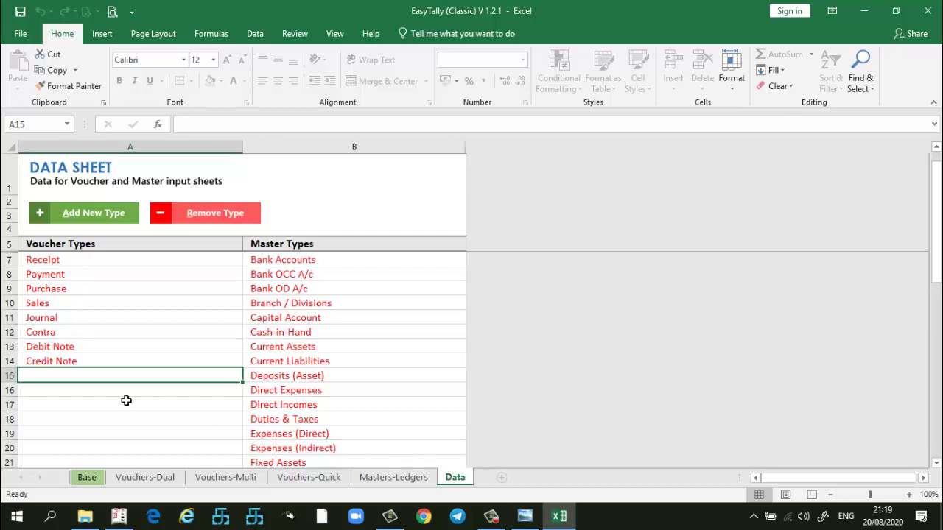
click(77, 215)
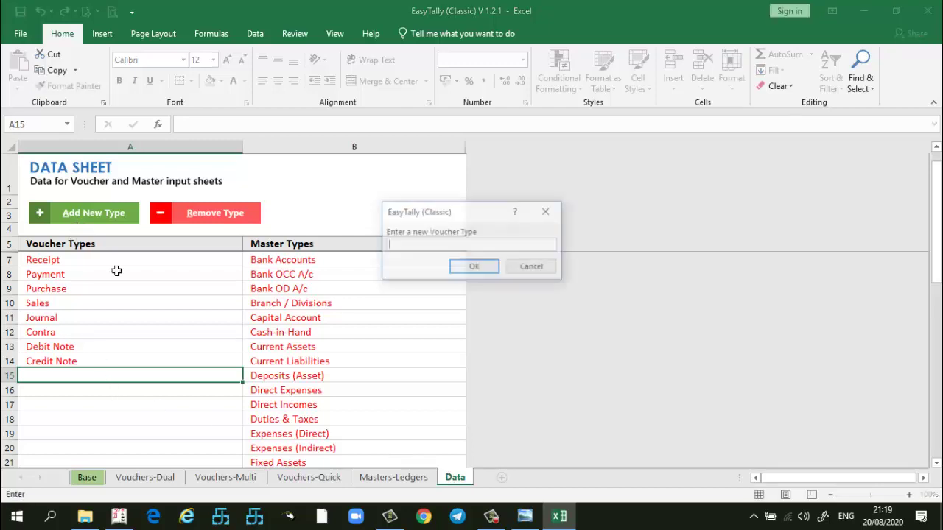
text(Sales Credit)
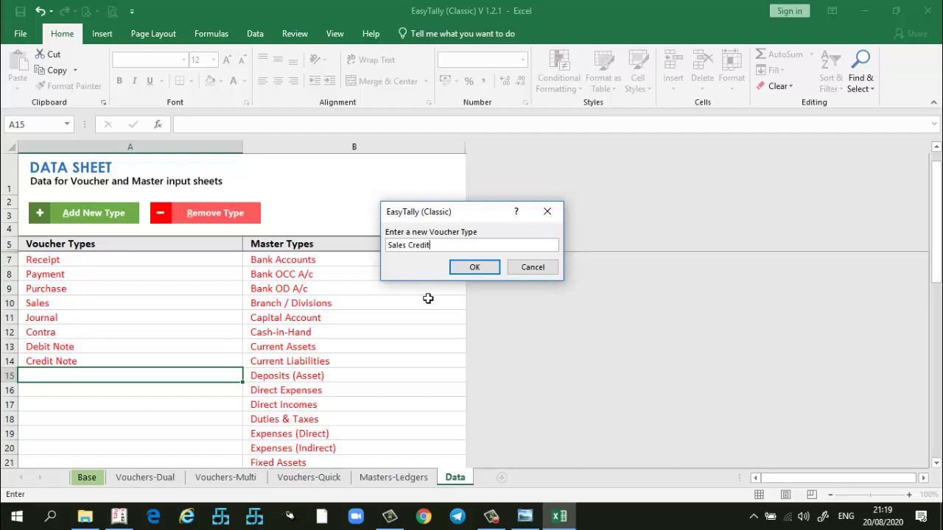
key(Return)
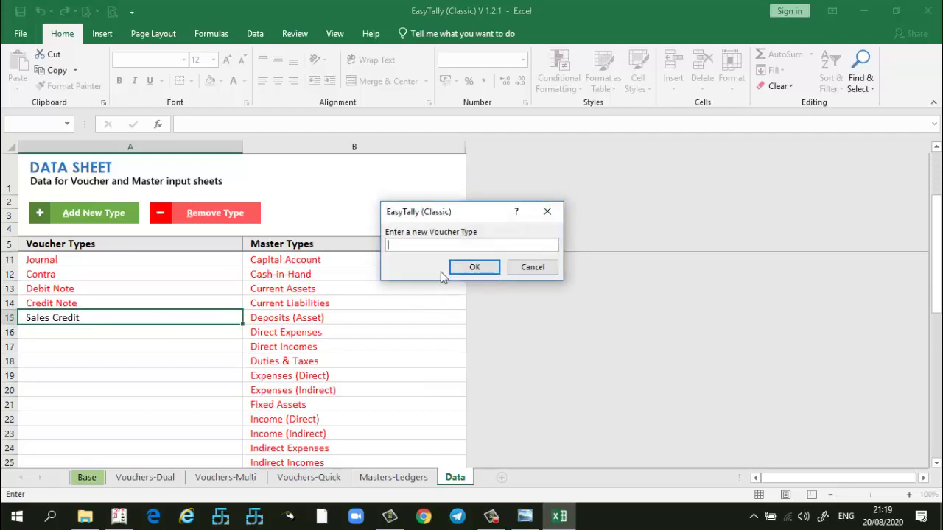
click(526, 269)
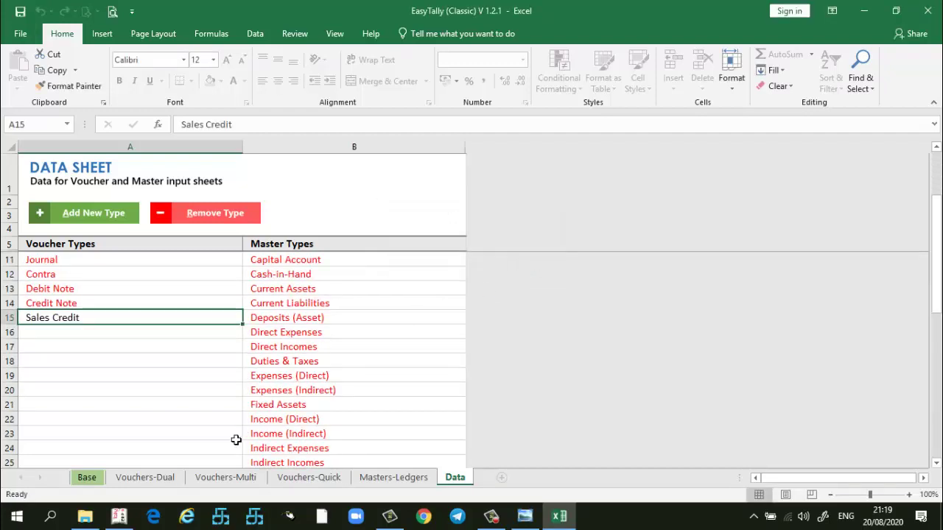
click(162, 477)
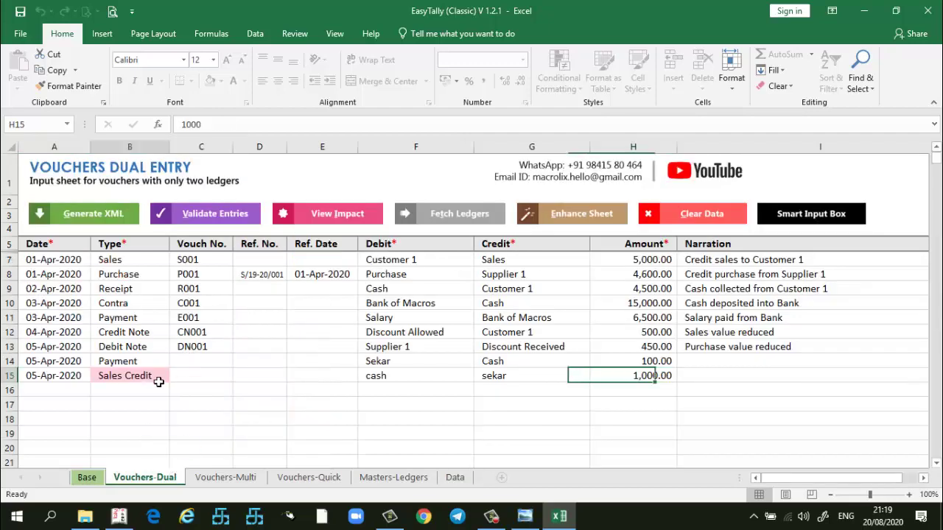
click(156, 377)
click(177, 377)
click(142, 440)
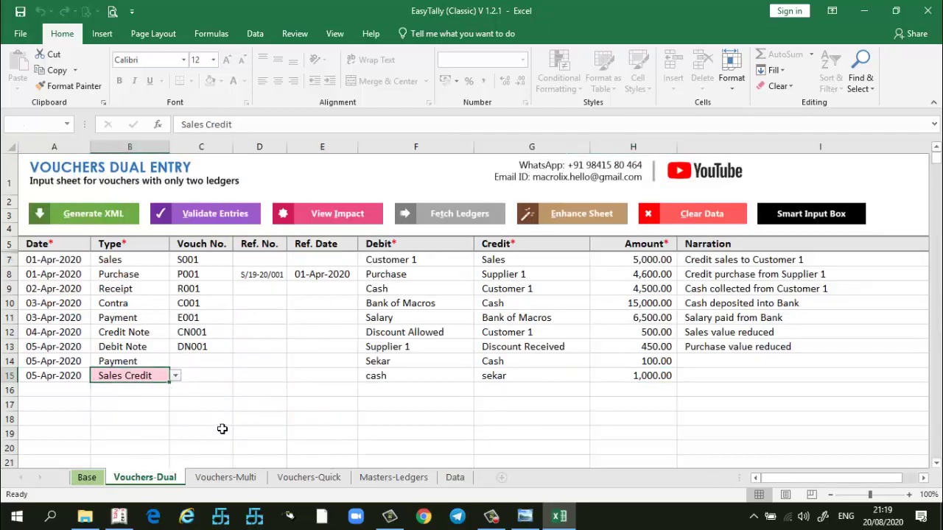
click(264, 418)
click(223, 218)
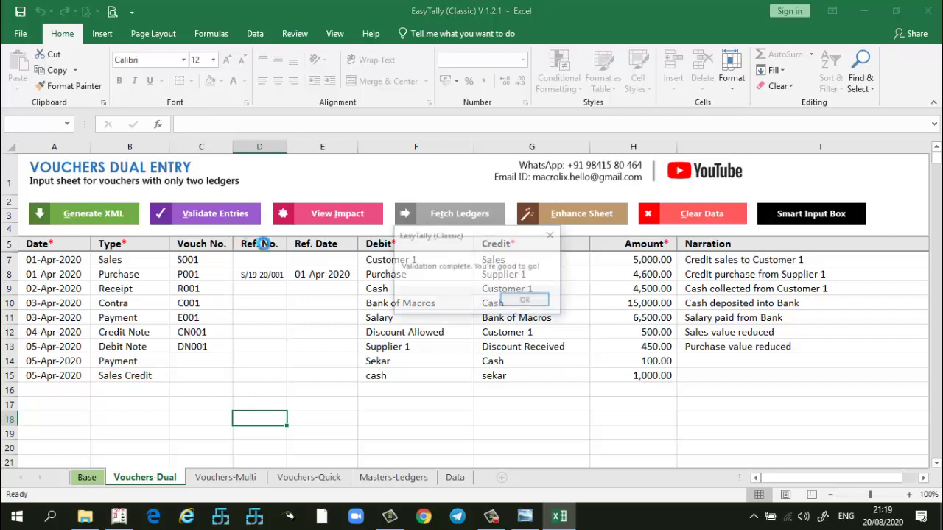
click(536, 303)
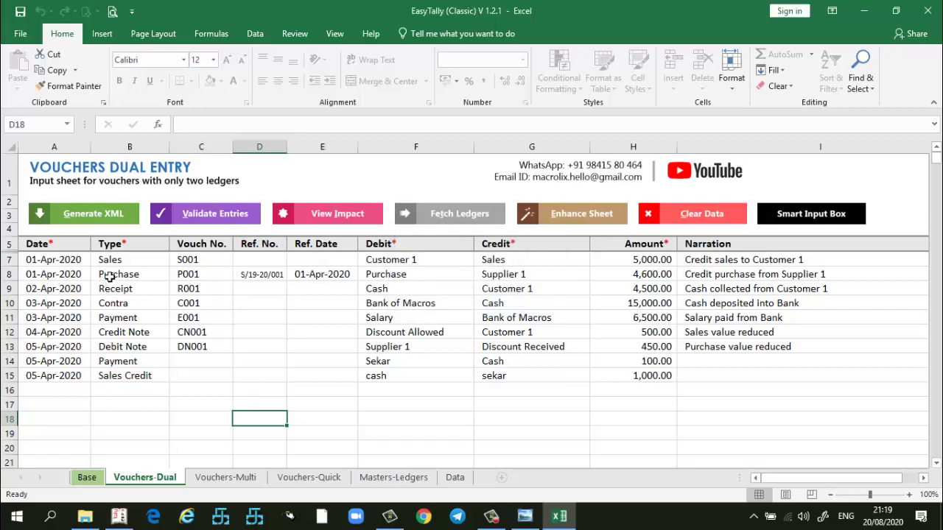
drag(116, 265, 727, 390)
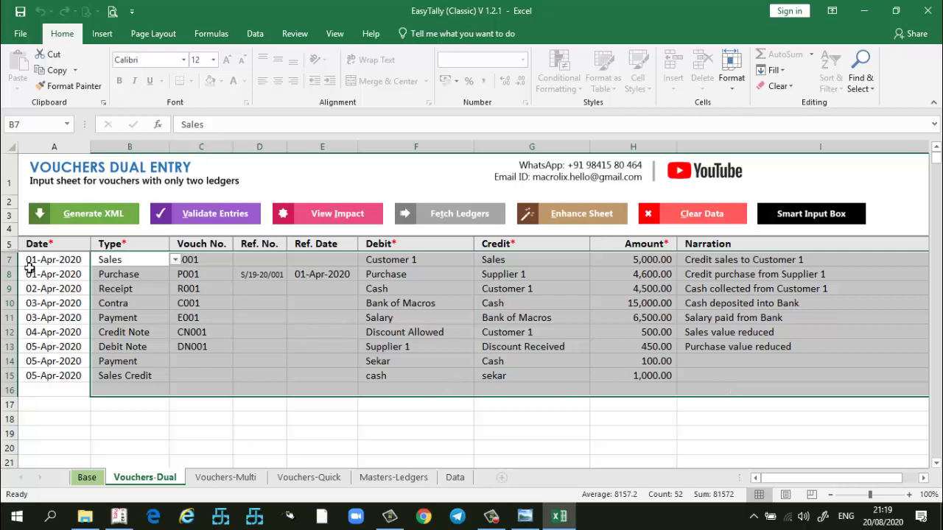
drag(30, 262, 695, 380)
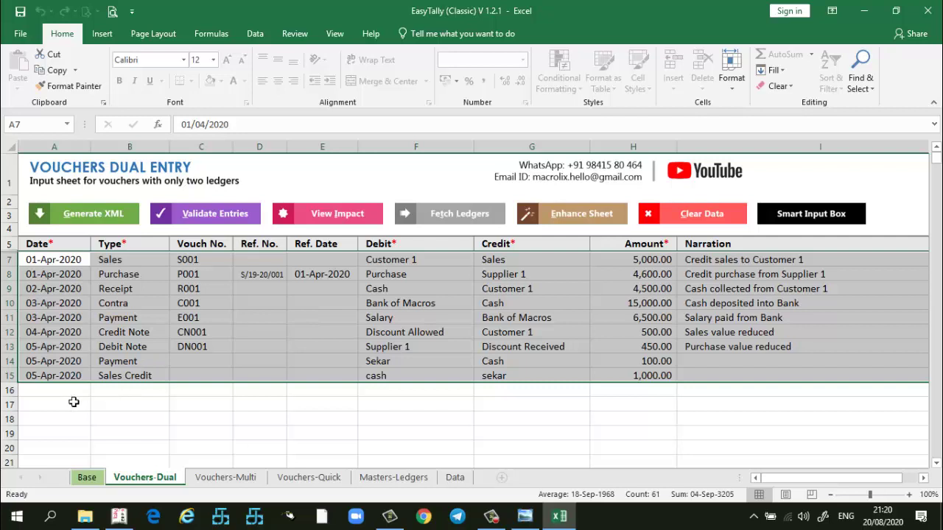
drag(71, 400, 163, 419)
drag(646, 434, 697, 437)
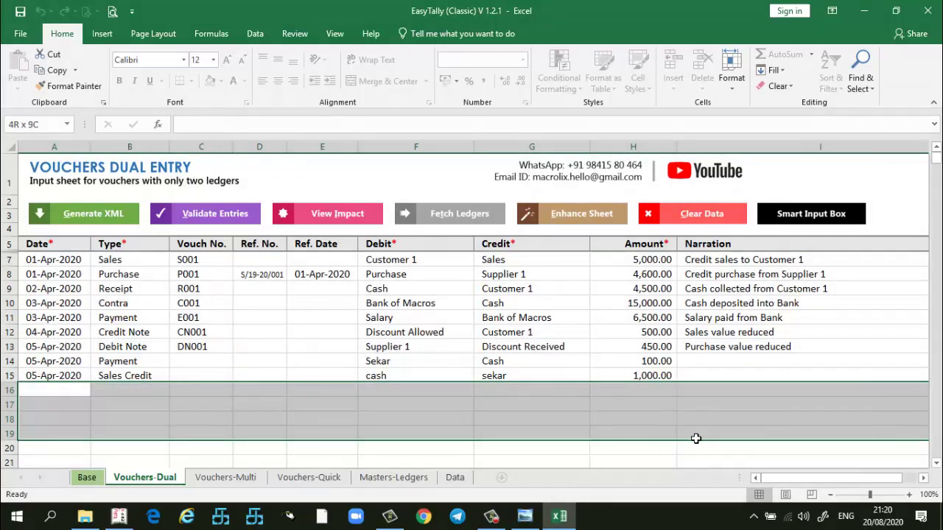
drag(652, 261, 652, 377)
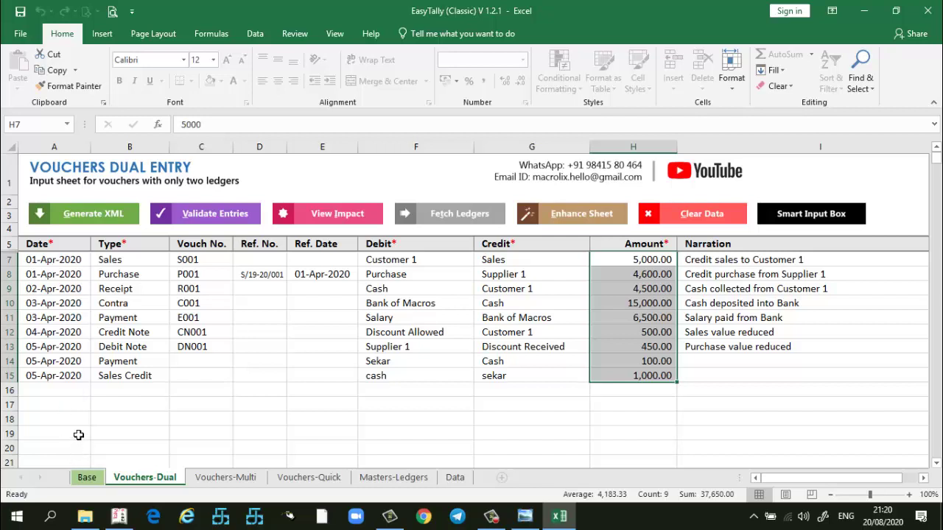
Enter date 01-Apr-2020 in A17 and 'bank charges' as the debit ledger in F17.
click(662, 411)
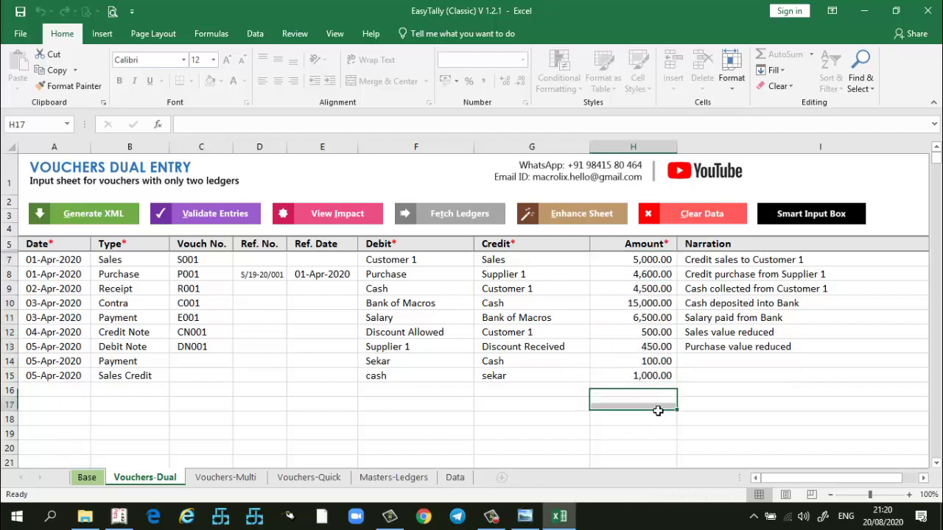
click(59, 407)
text(01/)
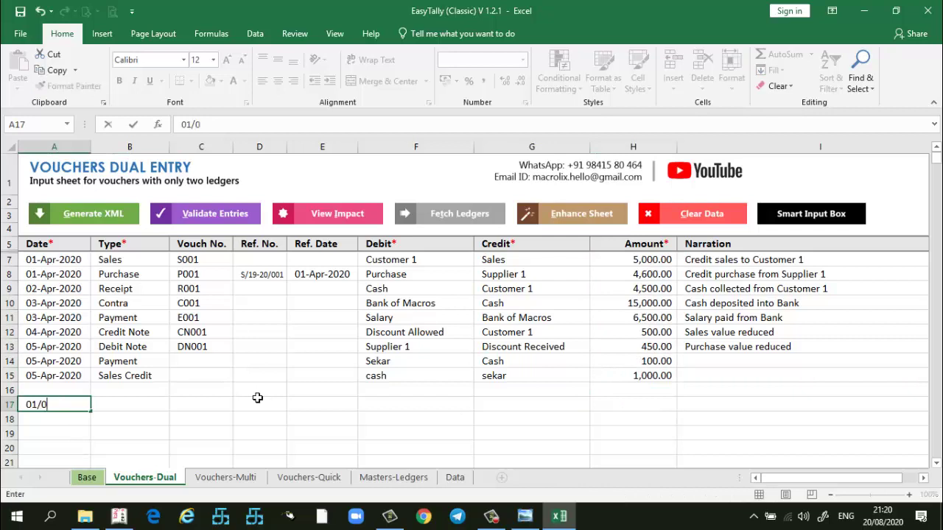
text(020)
key(Return)
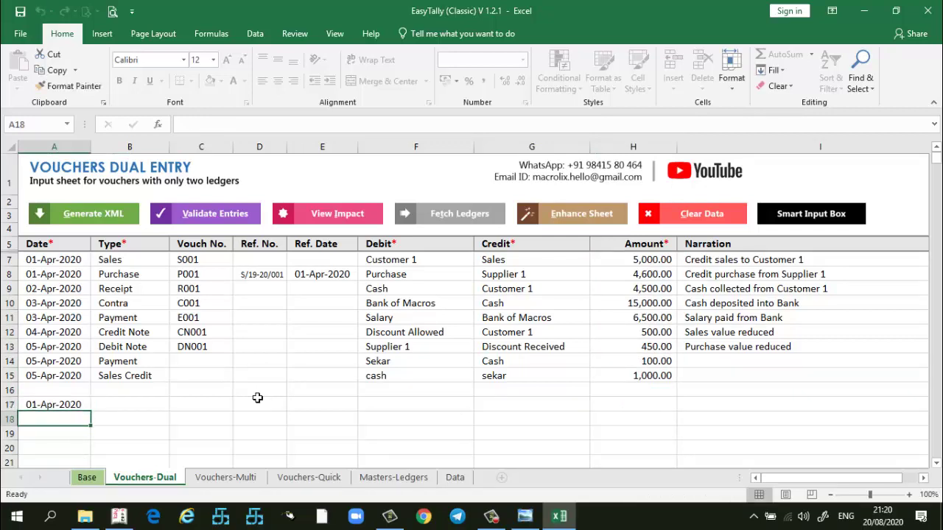
key(Tab)
key(Tab)
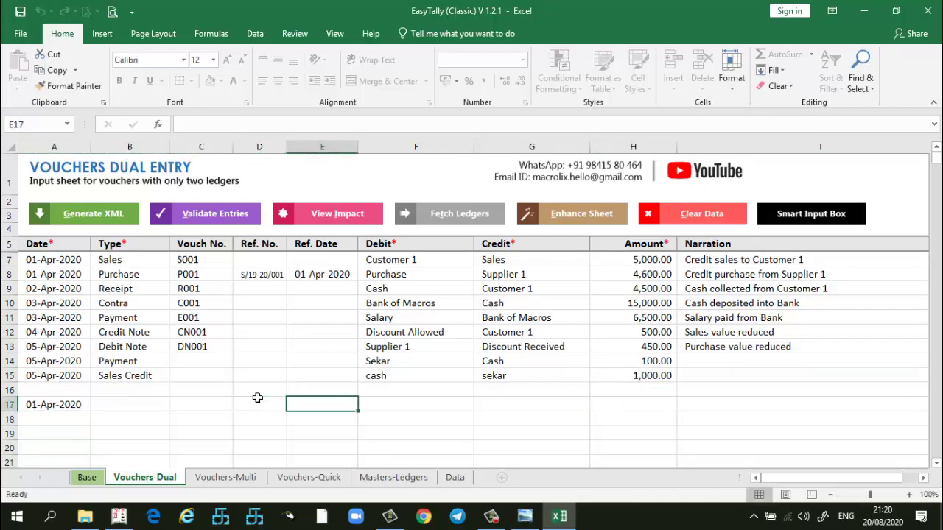
key(Tab)
key(Tab)
key(shift+Tab)
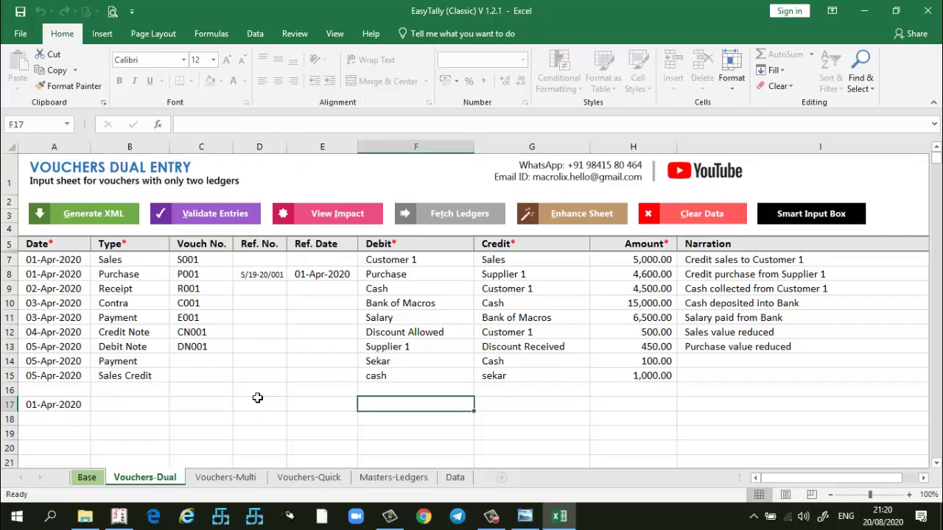
text(bank charges)
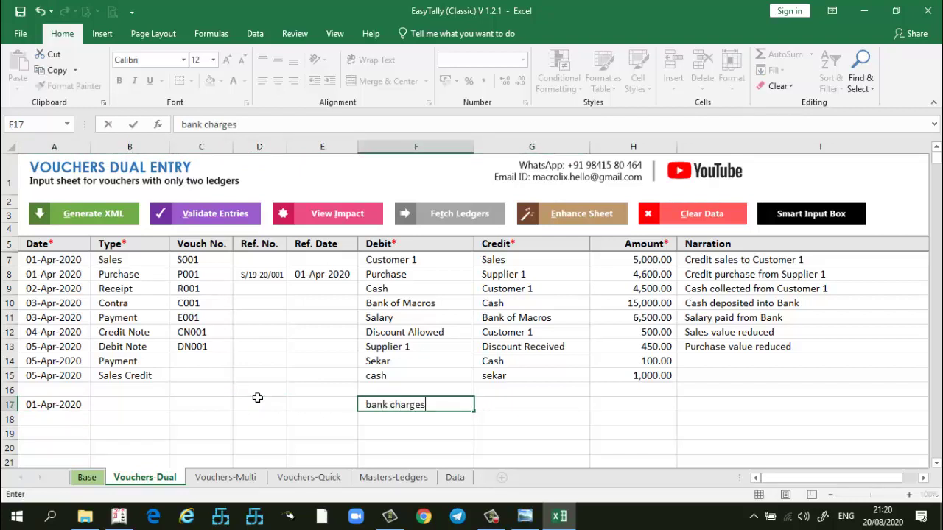
key(Return)
Move bank charges and the 01-Apr-2020 date up into row 16, clearing row 17.
key(Up)
key(Up)
key(Down)
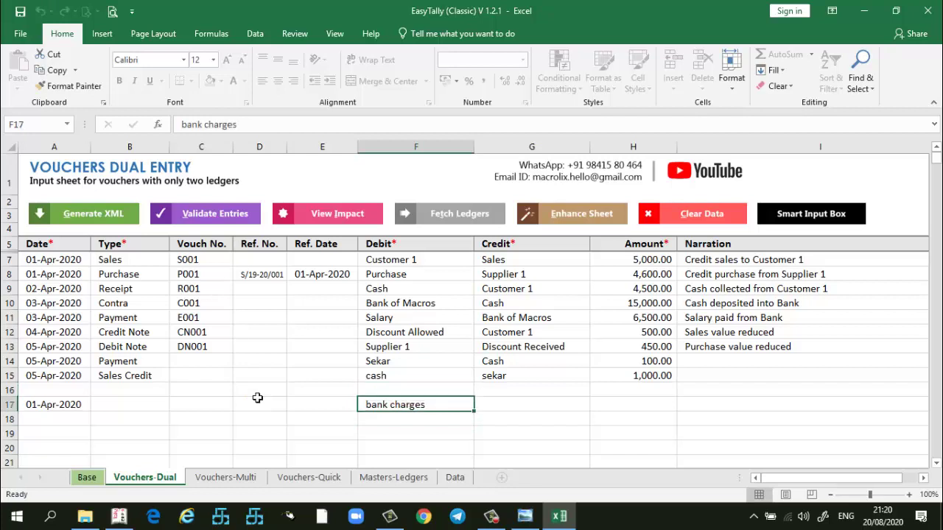
key(ctrl+x)
key(Up)
key(ctrl+v)
key(Down)
key(Left)
key(Left)
key(Left)
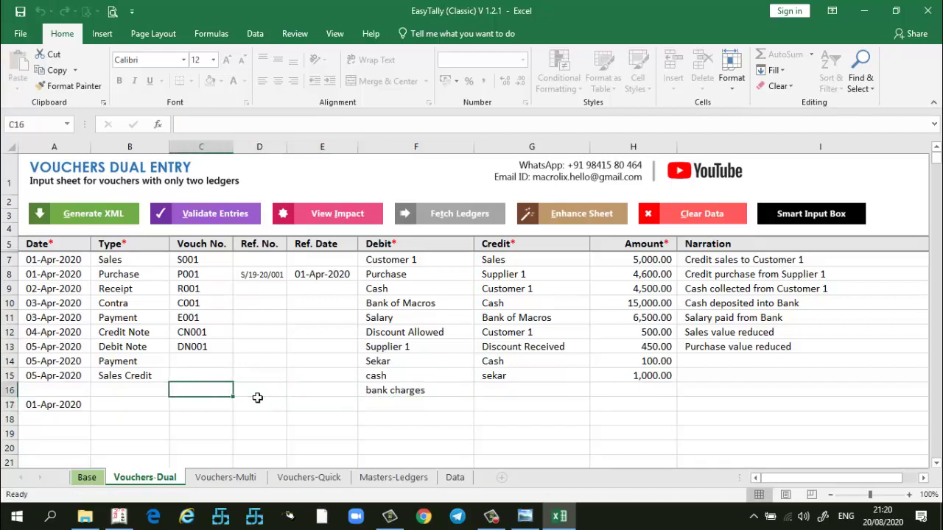
key(Left)
key(Left)
key(ctrl+c)
key(Up)
key(ctrl+v)
key(Return)
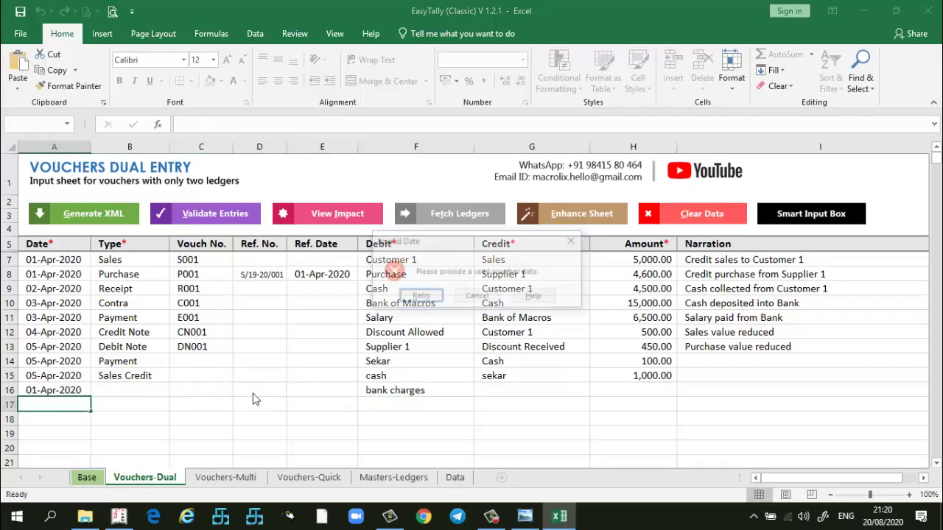
key(Escape)
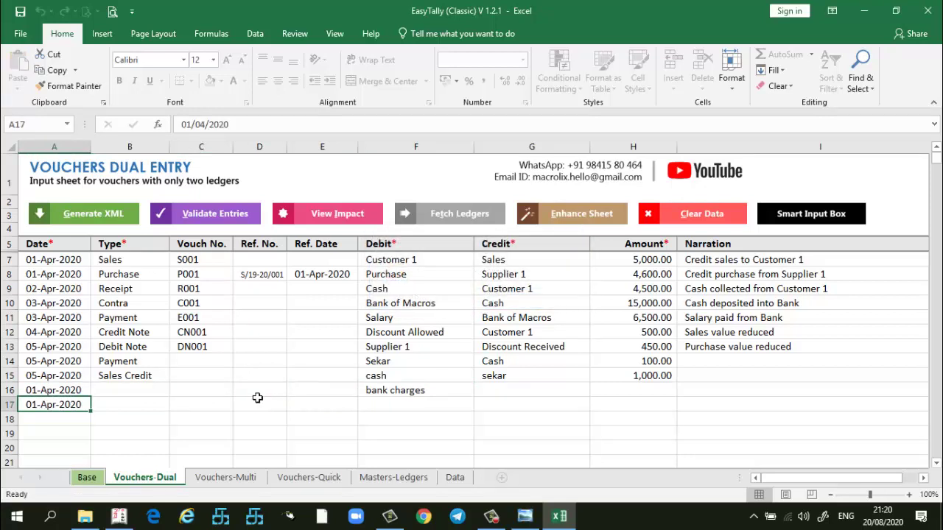
key(Delete)
key(Up)
key(Right)
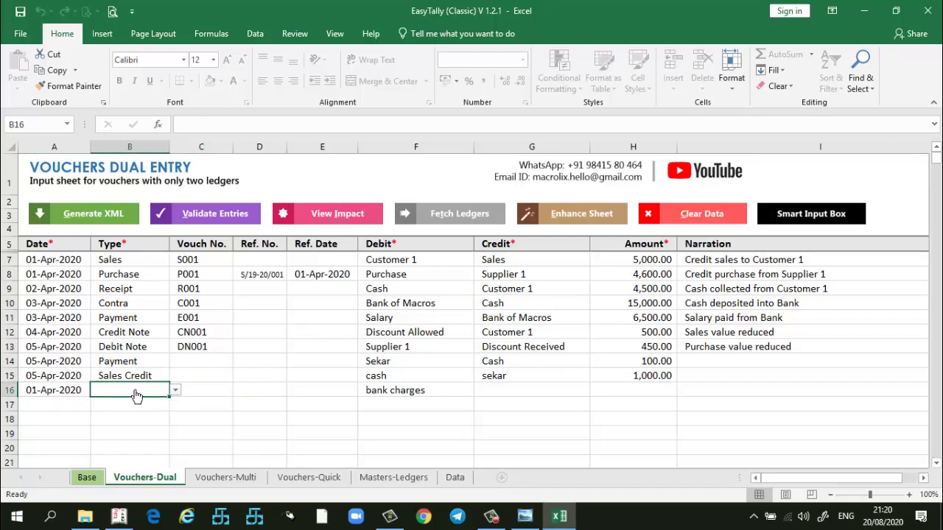
Enter 100.00 as the bank charges amount in H16.
click(666, 397)
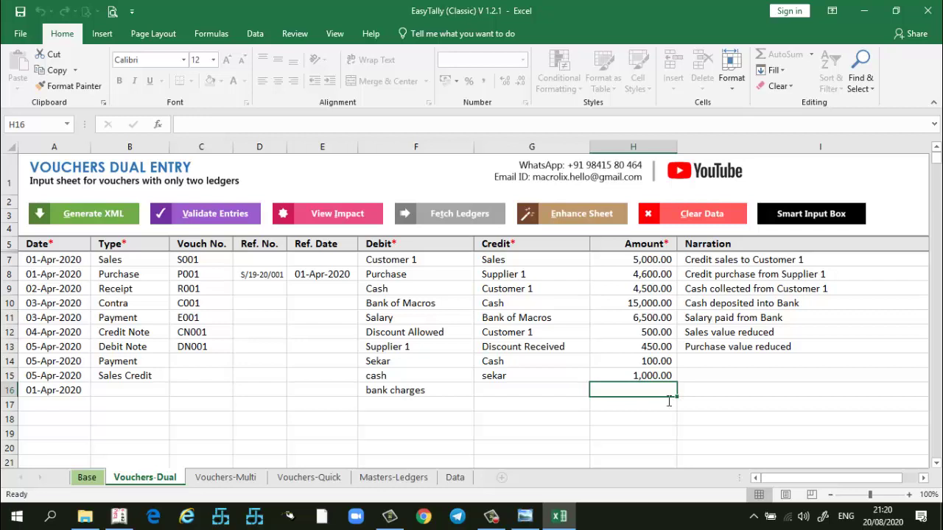
text(100)
key(Return)
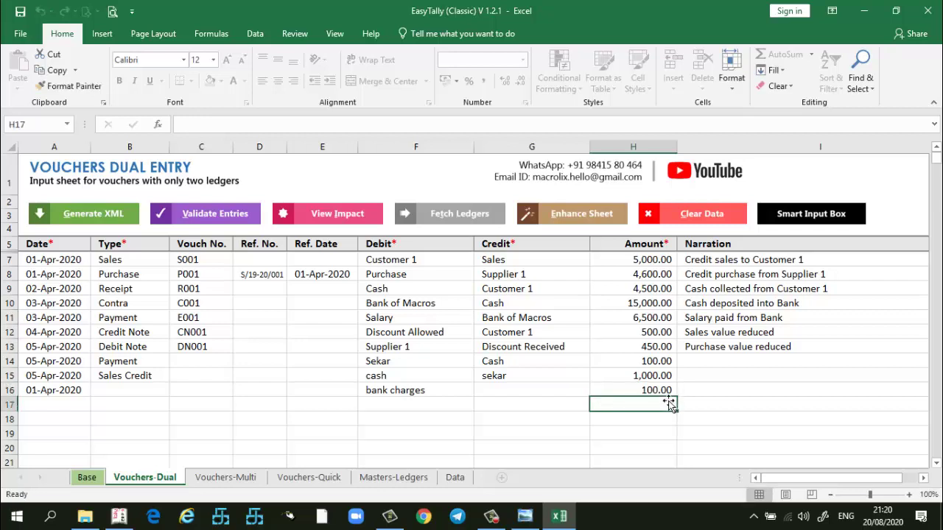
click(663, 395)
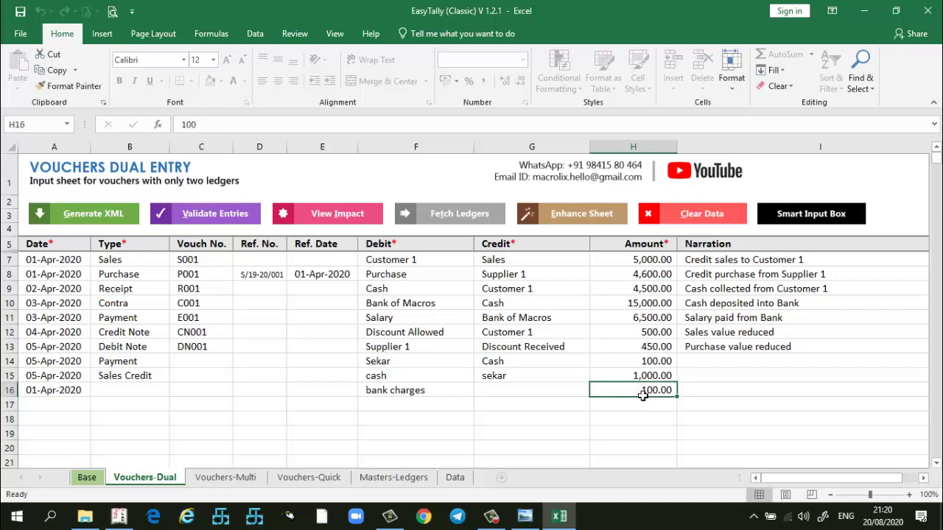
mouse_move(643, 395)
mouse_down()
mouse_move(644, 461)
mouse_move(644, 435)
mouse_up()
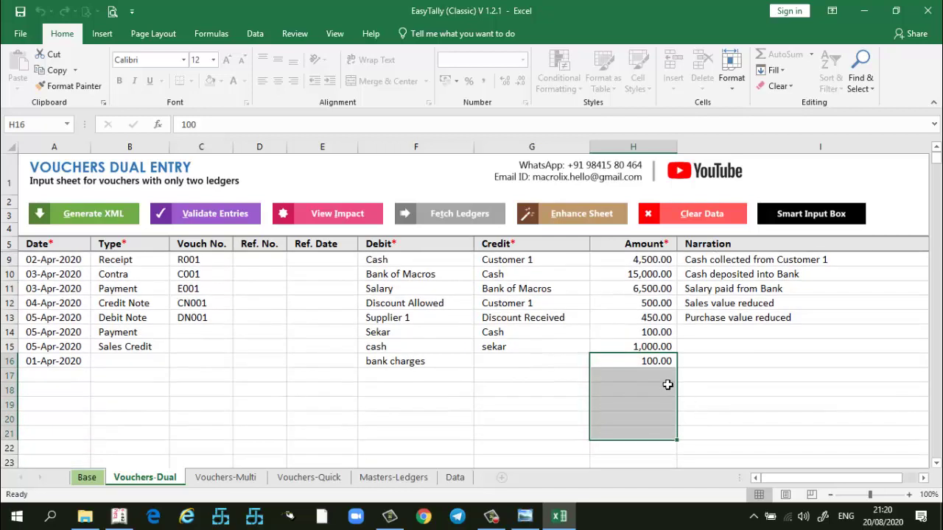
Set row 16's voucher type to Payment from the B16 dropdown.
click(143, 368)
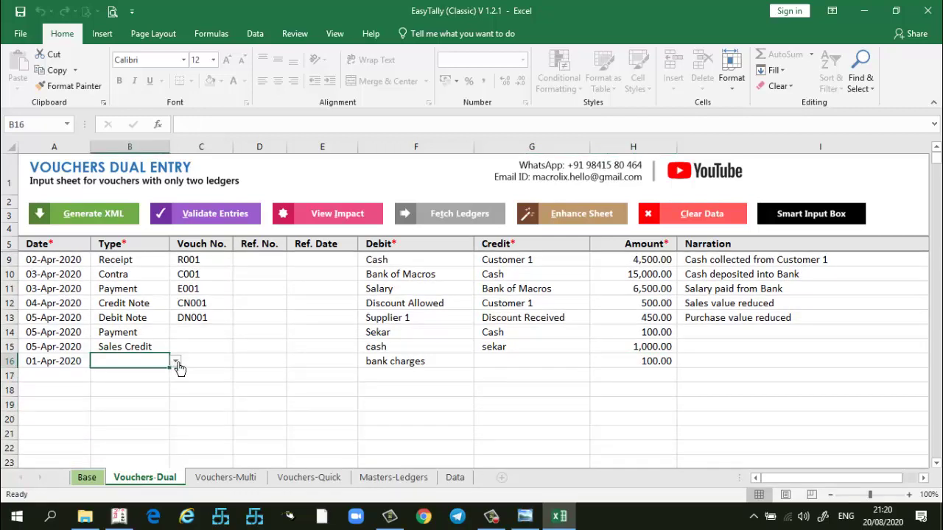
click(176, 360)
click(165, 393)
key(alt+Down)
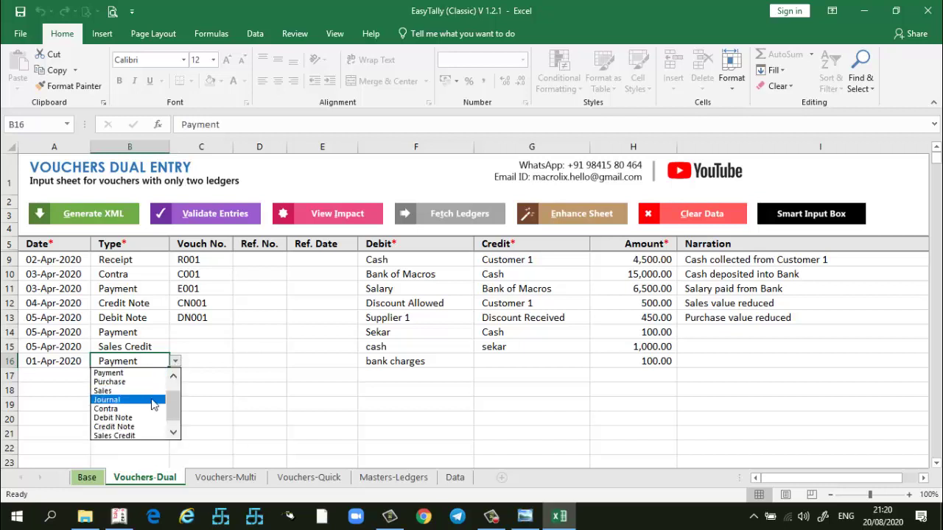
key(Escape)
click(254, 382)
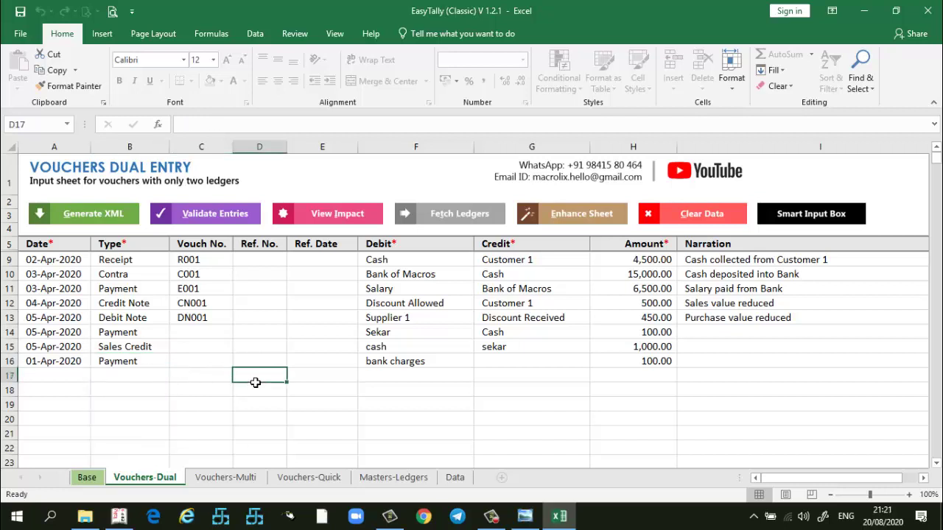
key(Right)
key(Right)
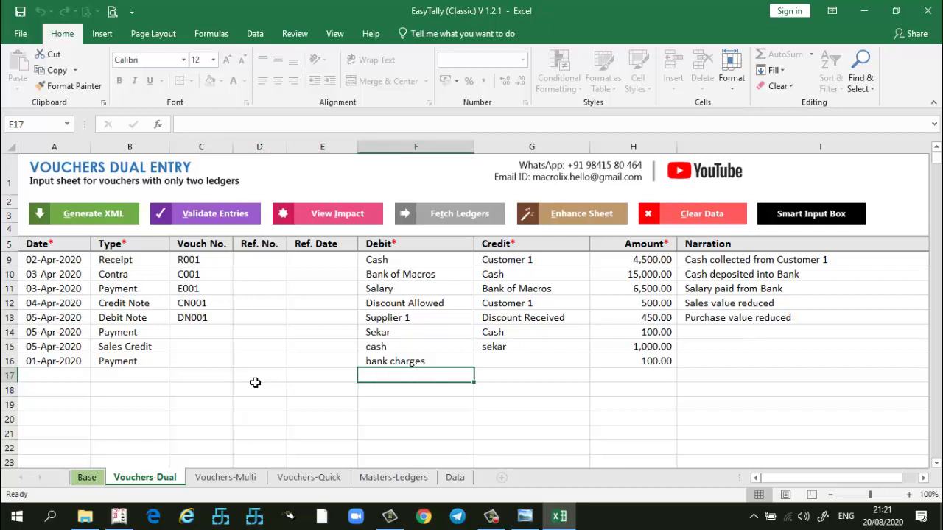
Enter SELF and CQ PAYMENT as the debit ledgers for rows 17 and 18.
text(cSELF)
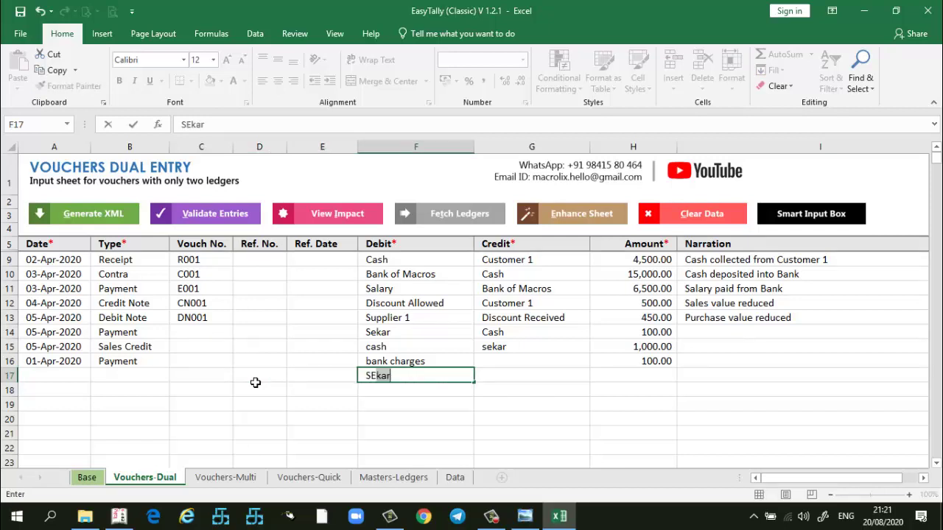
key(Return)
text(CQ )
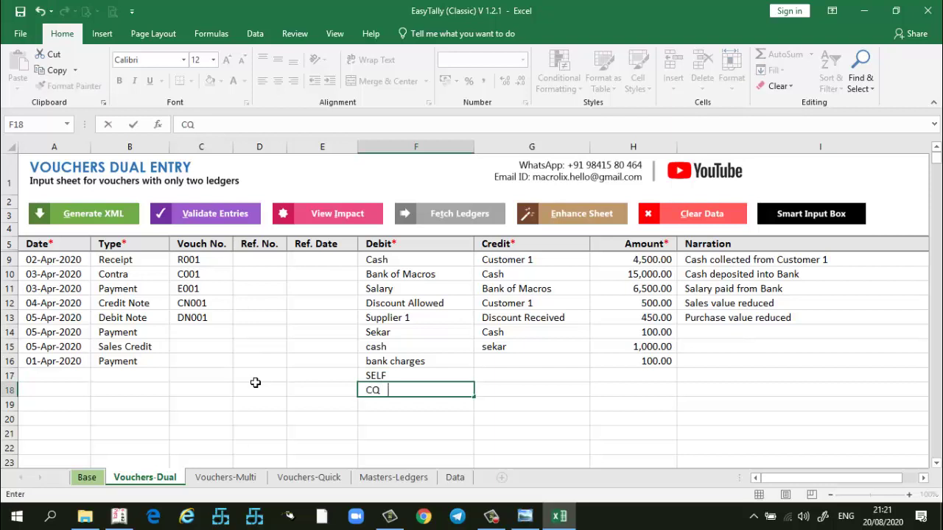
text(PAYMENT)
key(Return)
Enter amounts 1,23,434.00 for row 17 and 2,234.00 for row 18.
key(Up)
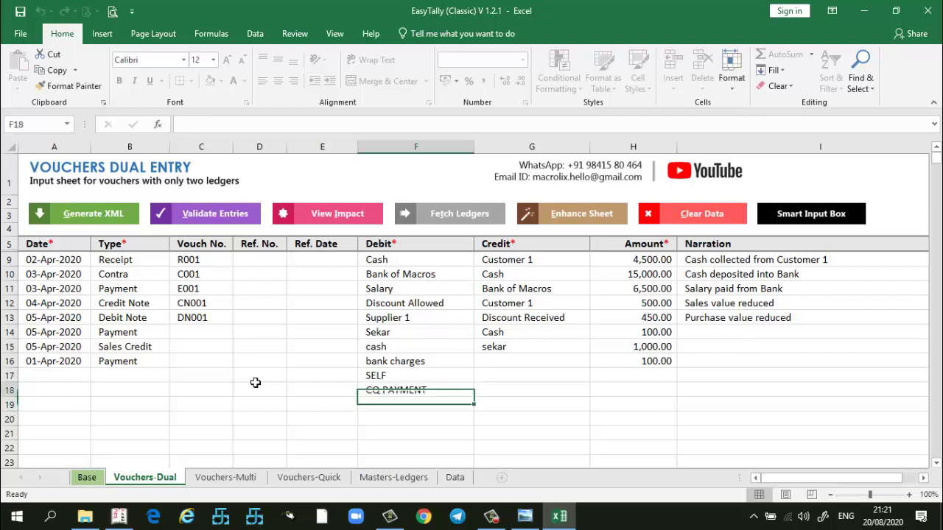
key(Up)
key(Up)
key(Right)
key(Right)
key(Down)
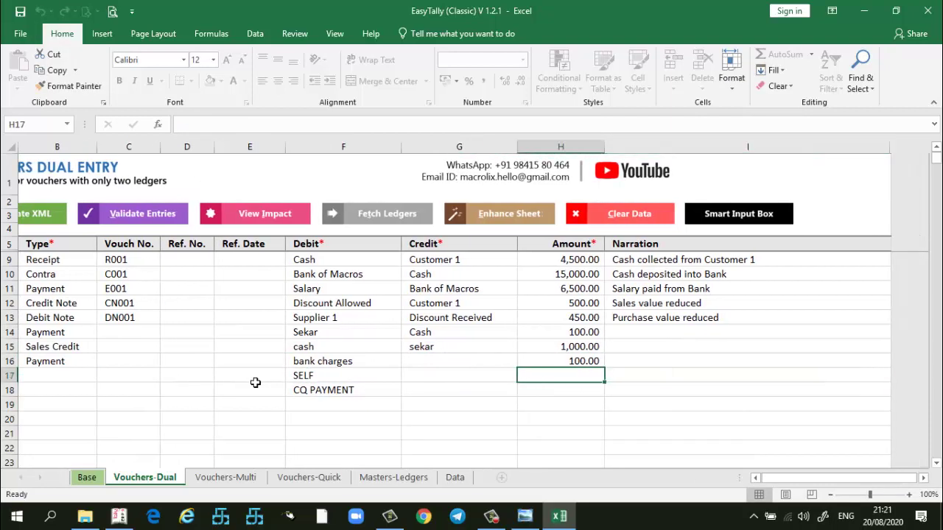
text(1,23,434)
key(Return)
key(Left)
text(123)
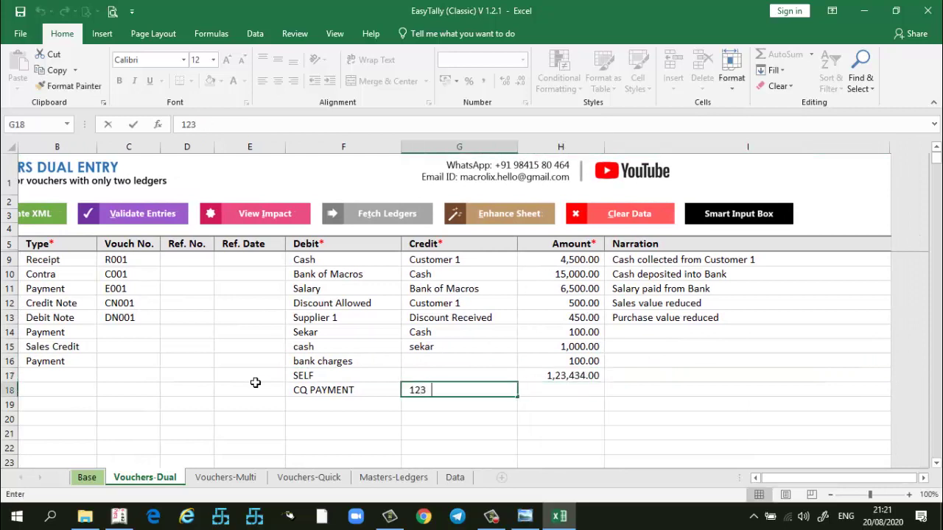
key(Escape)
key(Right)
text(22)
key(Up)
key(Up)
Set row 16's credit ledger to HDFC BANK.
key(Left)
key(Left)
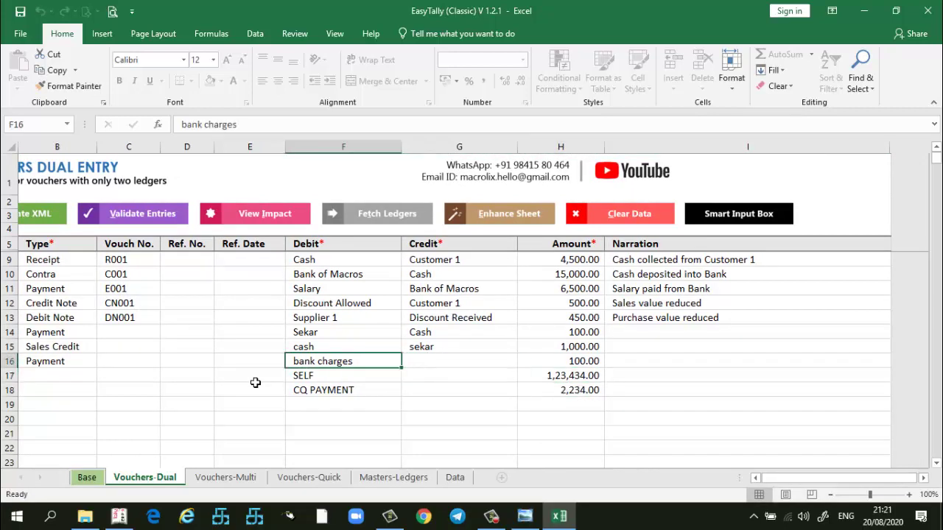
key(Right)
text(b)
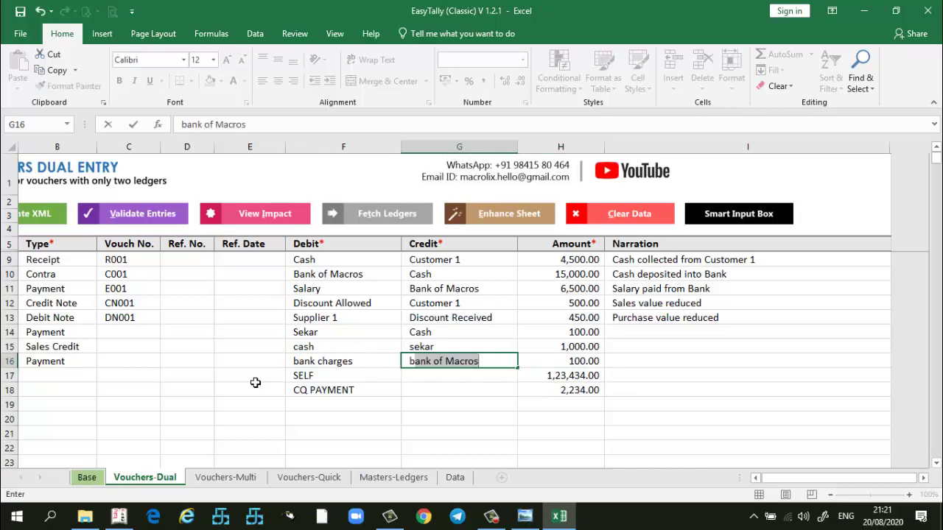
key(Escape)
text(hdfc bA)
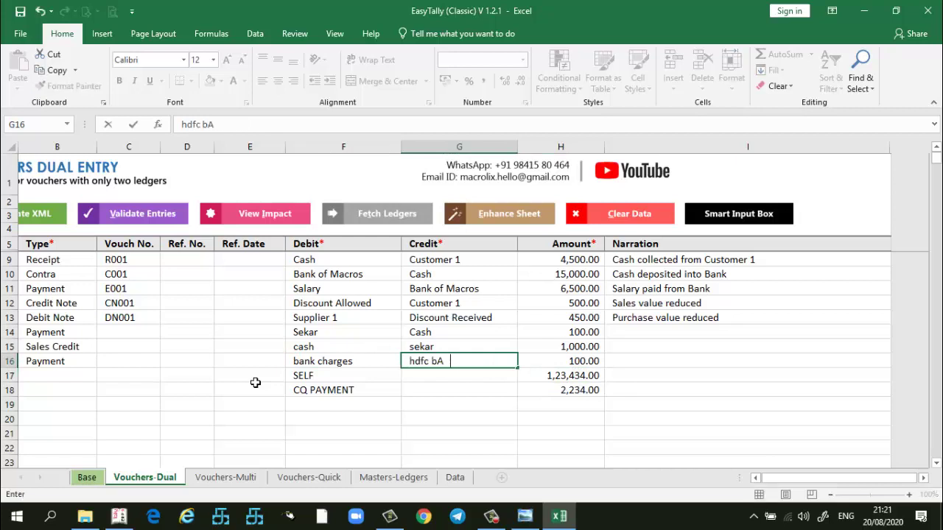
text(NK)
key(Return)
key(Up)
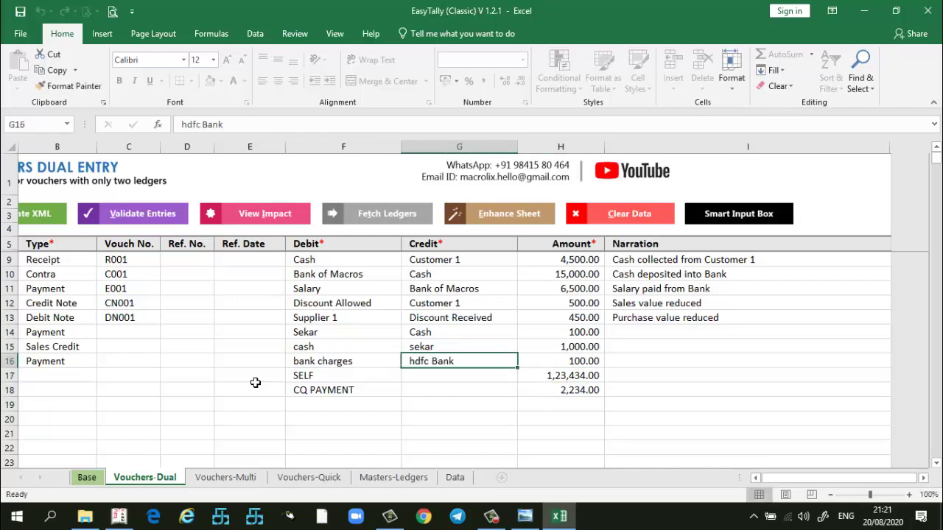
text(HDFC BANK)
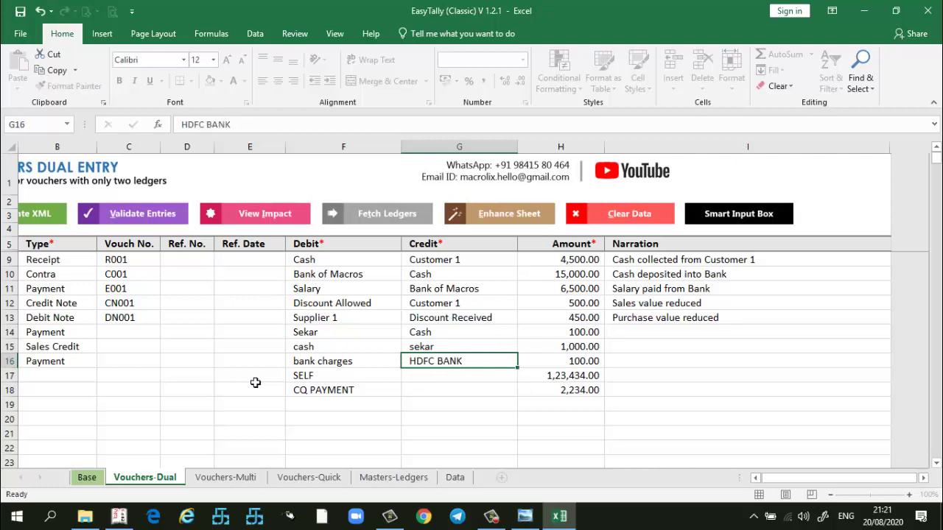
key(Return)
Accept HDFC BANK via AutoComplete as the credit ledger for rows 17 and 18.
text(HDFC BANK)
key(Return)
key(Return)
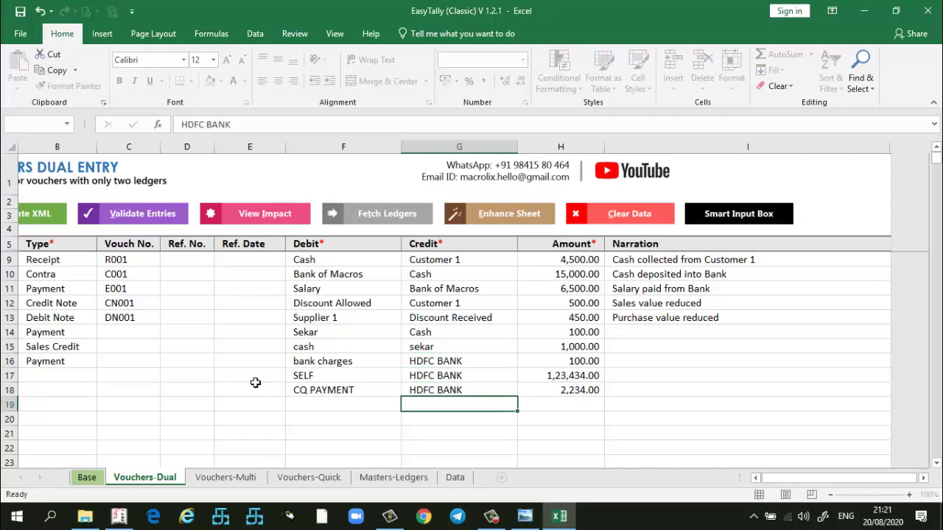
key(Left)
key(Up)
key(Up)
key(Up)
key(Left)
key(Left)
key(Left)
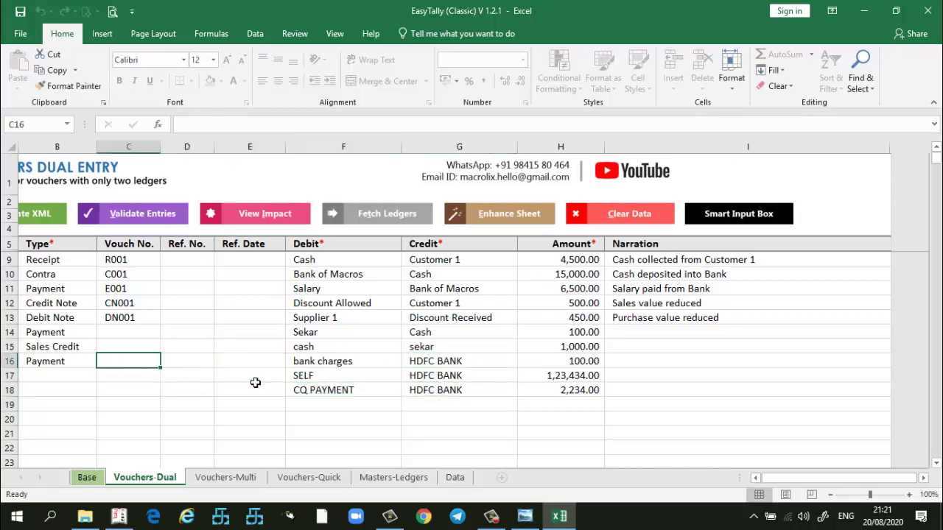
key(Left)
key(Left)
Copy row 16's 01-Apr-2020 date and Payment type into rows 17 and 18.
key(shift+Right)
key(shift+Down)
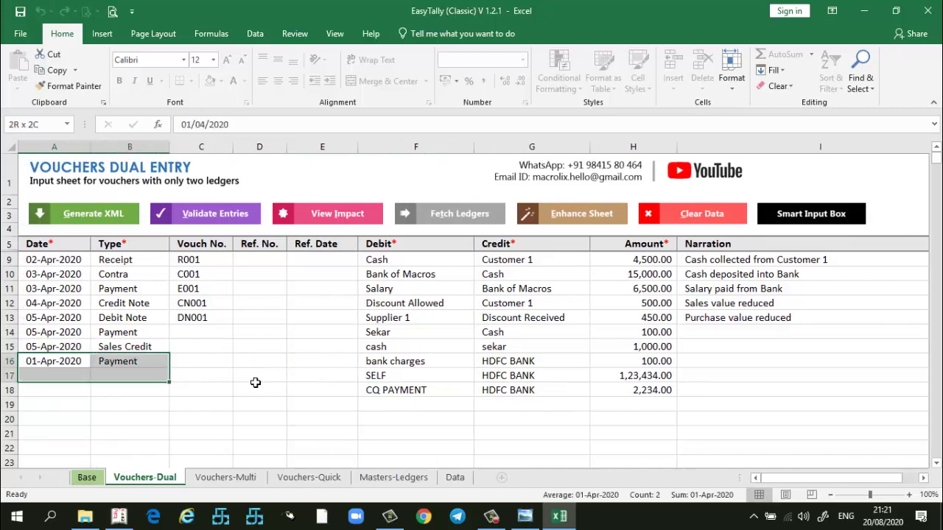
key(shift+Down)
key(shift+Down)
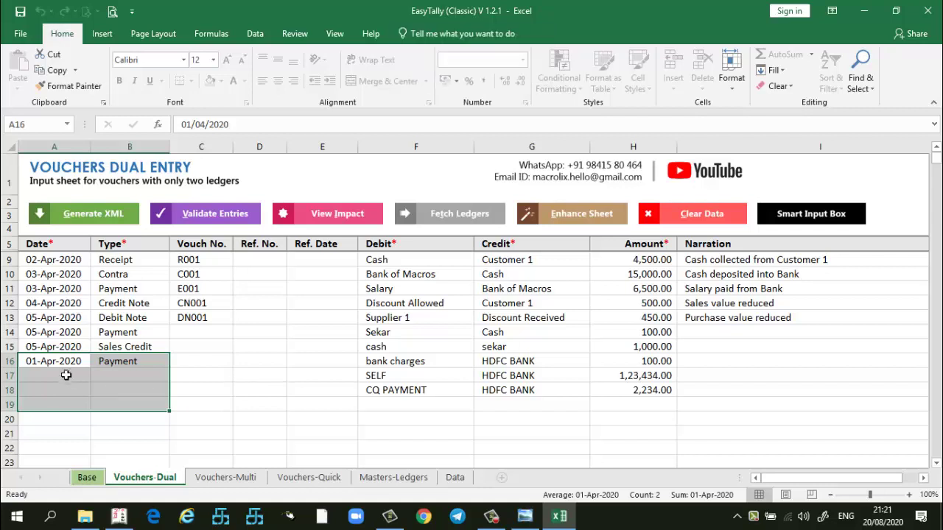
key(shift+Up)
key(shift+Up)
drag(63, 364, 135, 397)
mouse_move(88, 368)
mouse_down()
mouse_move(86, 389)
mouse_move(110, 361)
mouse_up()
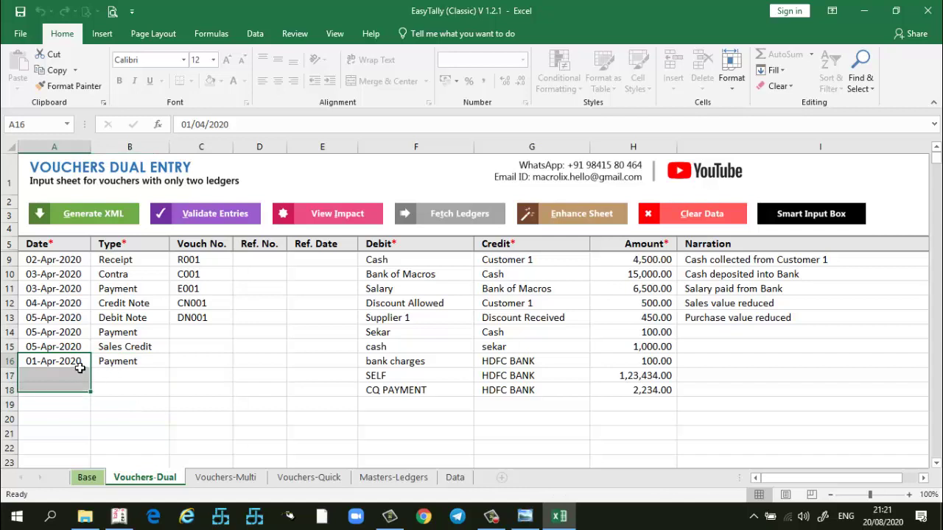
key(ctrl+c)
drag(66, 382, 116, 395)
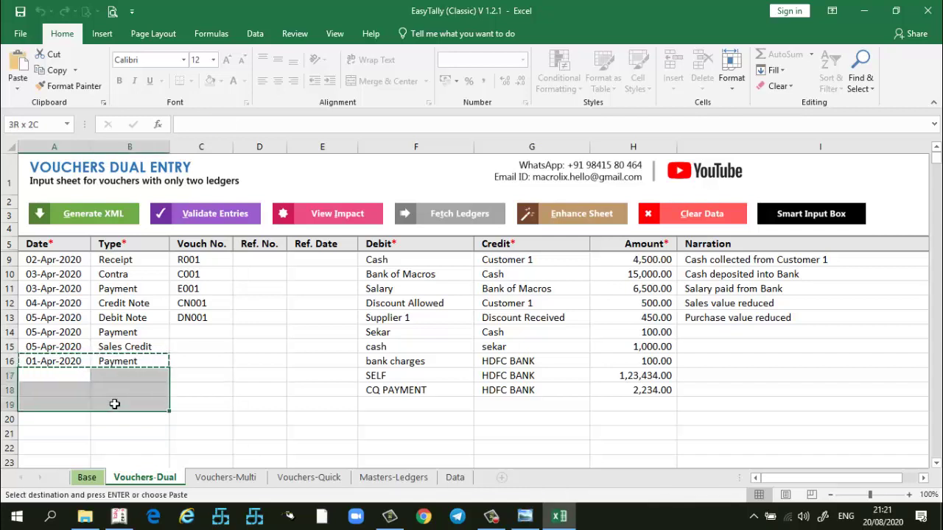
key(ctrl+v)
key(Escape)
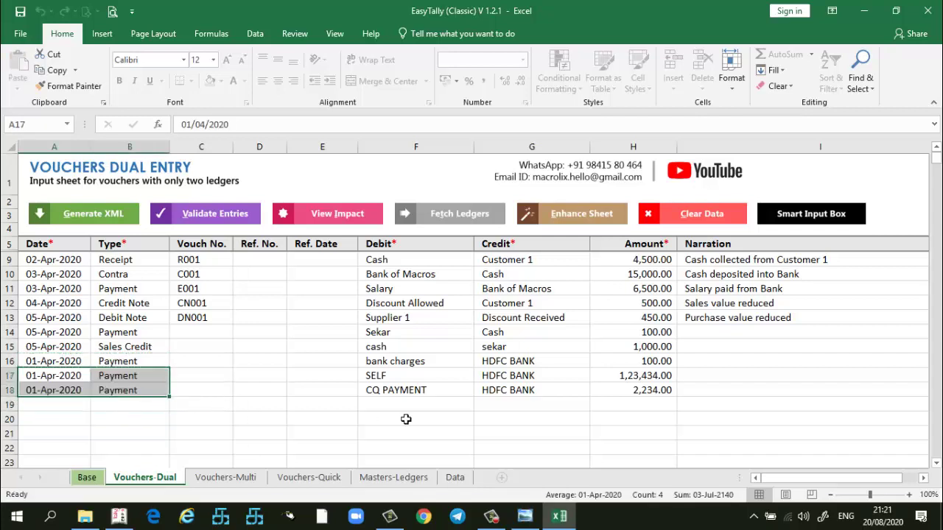
drag(703, 366, 712, 388)
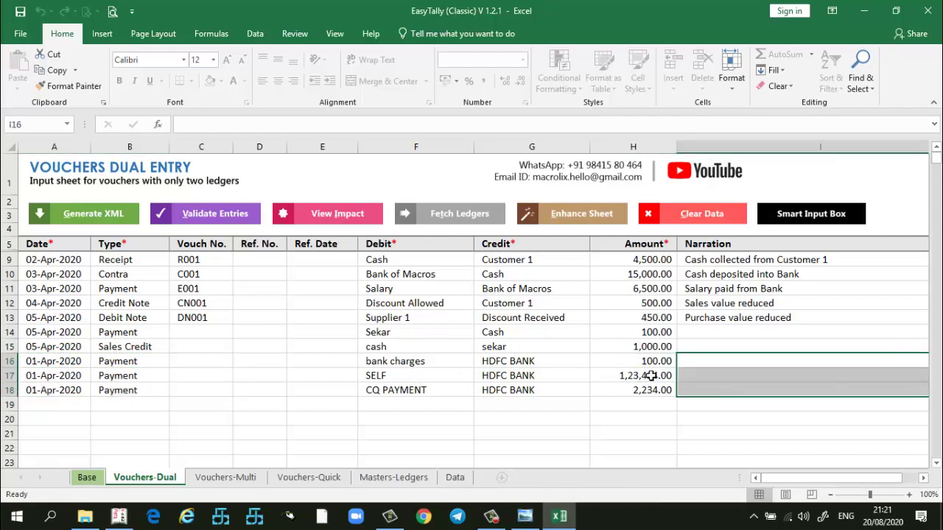
drag(651, 376, 654, 438)
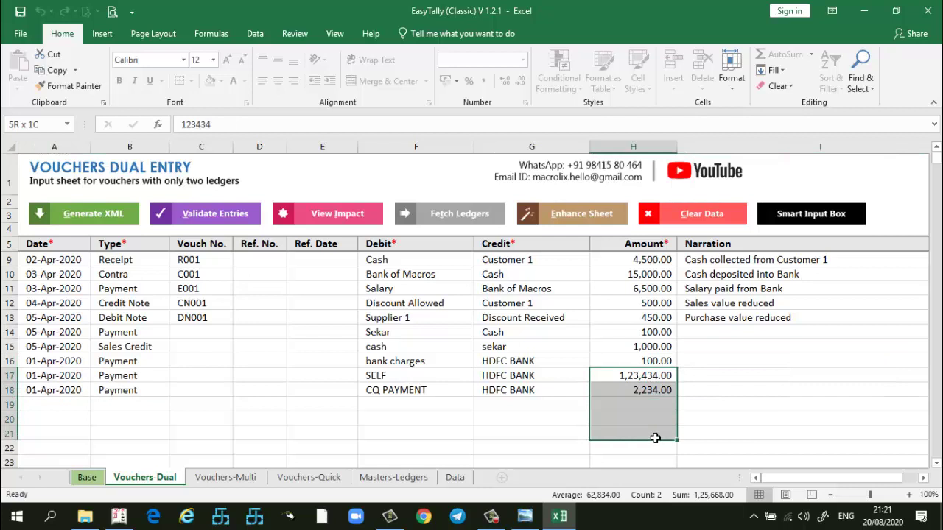
Set row 19's type to Receipt and its date to 02-Apr-2020.
click(146, 412)
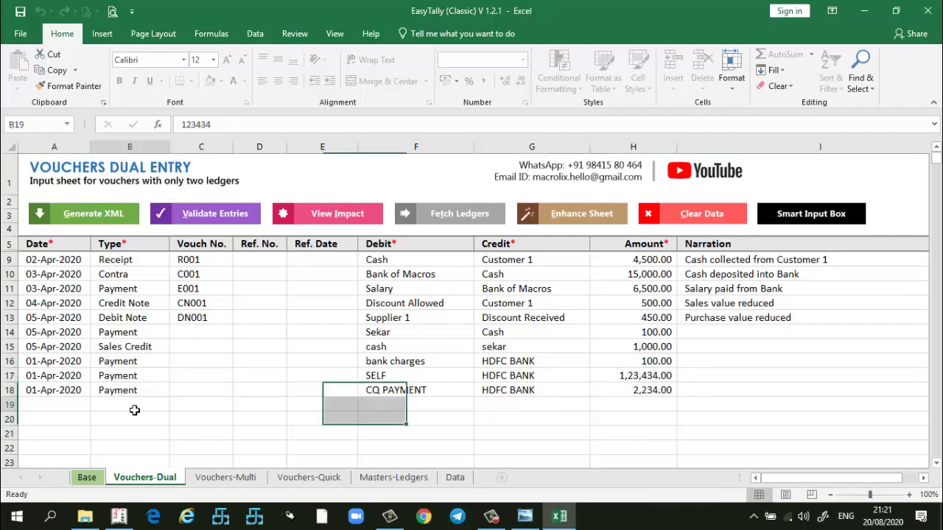
text(Receipt)
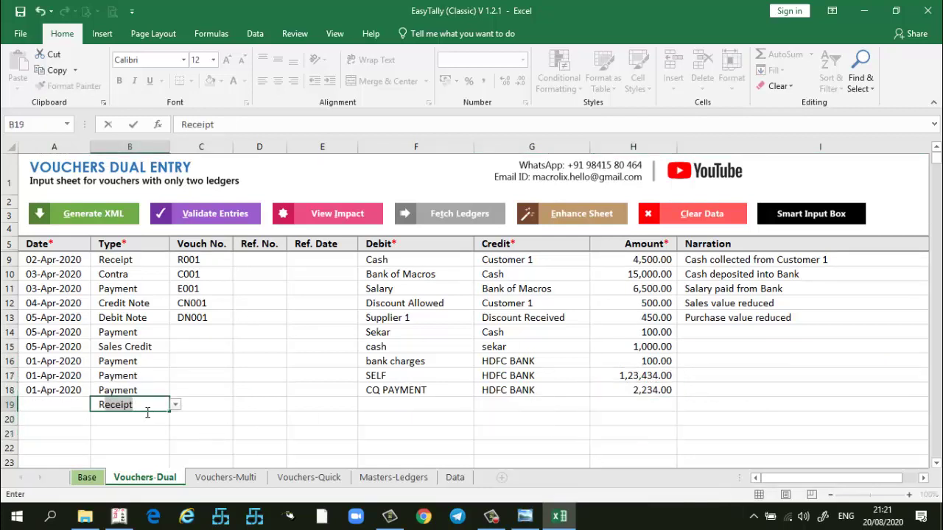
key(Return)
key(Up)
key(Left)
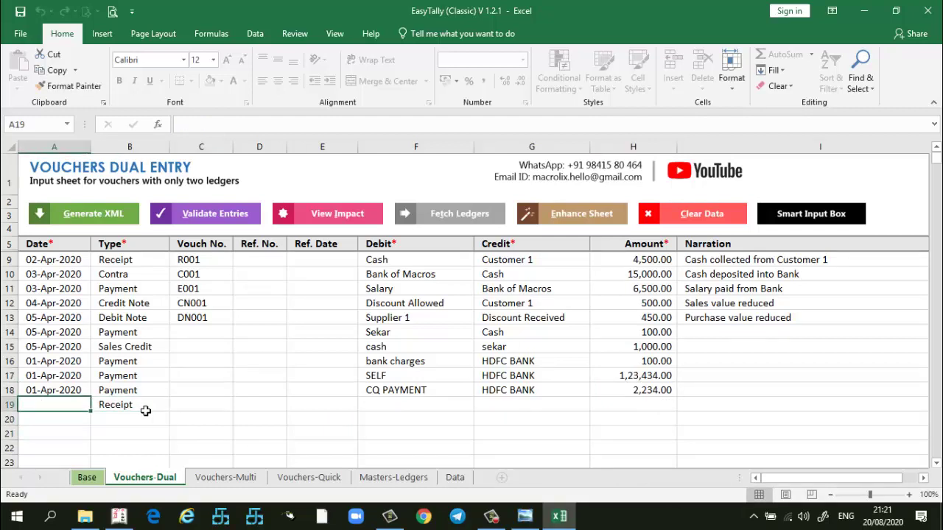
text(02/04/2020)
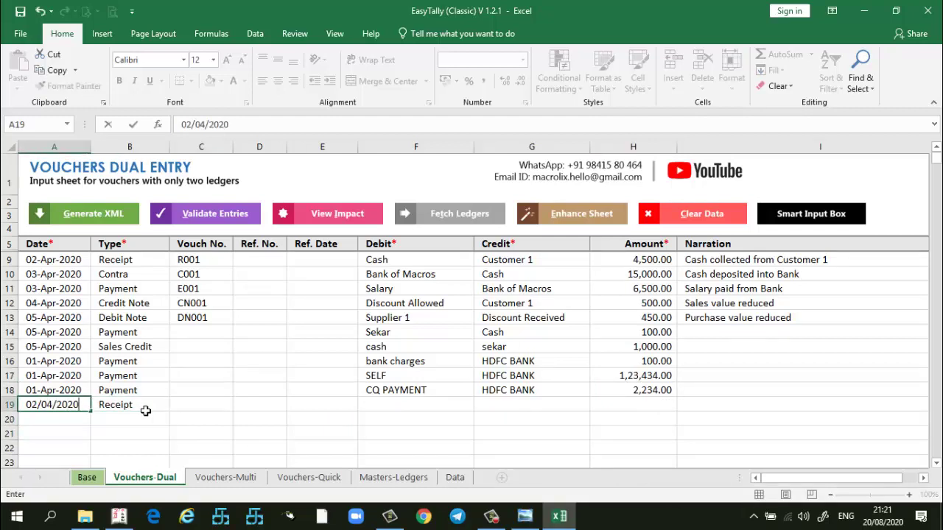
key(Return)
Debit HDFC BNAK and credit CASH in row 19.
click(375, 404)
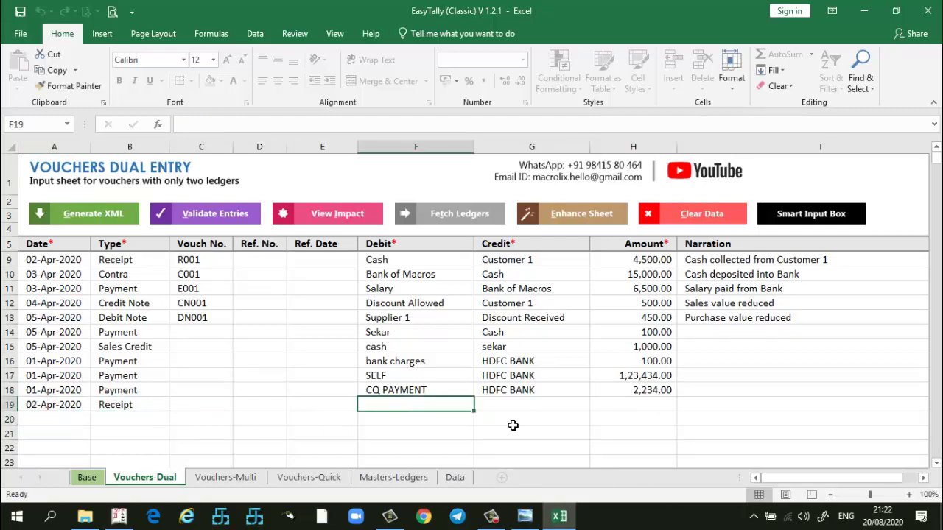
text(HDFC )
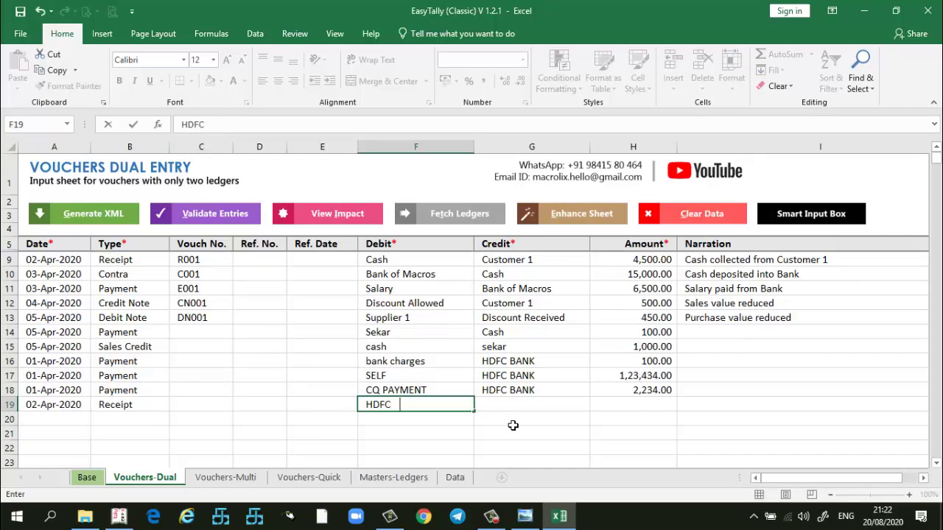
text(BNAK)
key(Return)
key(Up)
key(Right)
text(CASh)
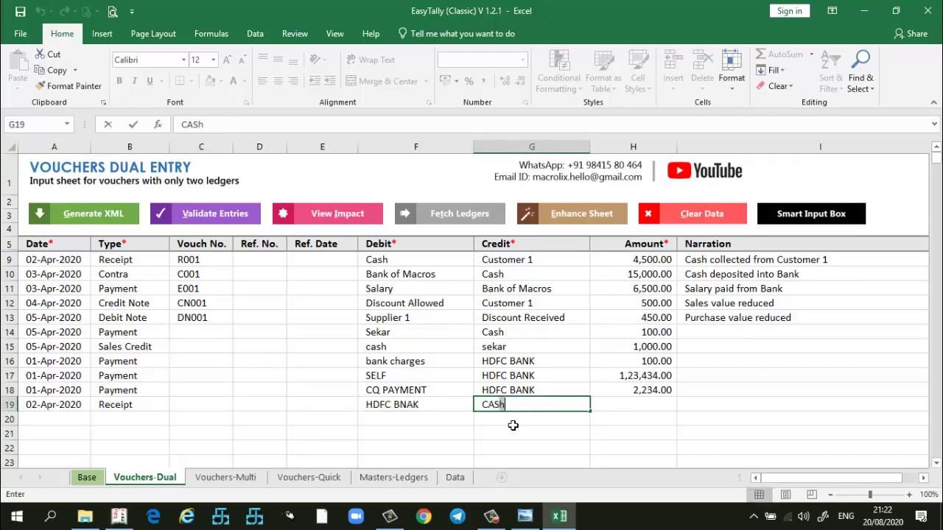
key(BackSpace)
text(H)
Enter 10,000 as row 19's amount with the narration 'Cash deposited into Bank'.
key(Tab)
text(10000)
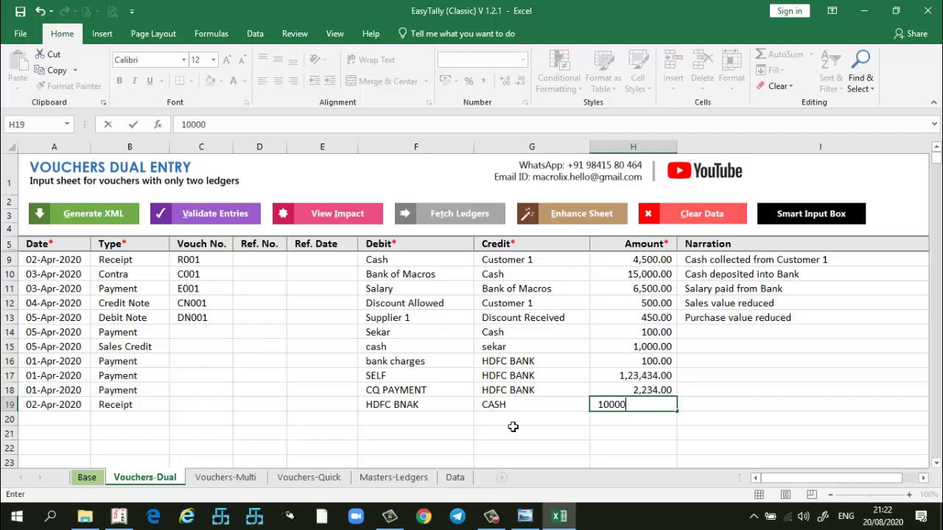
key(Tab)
text(CA)
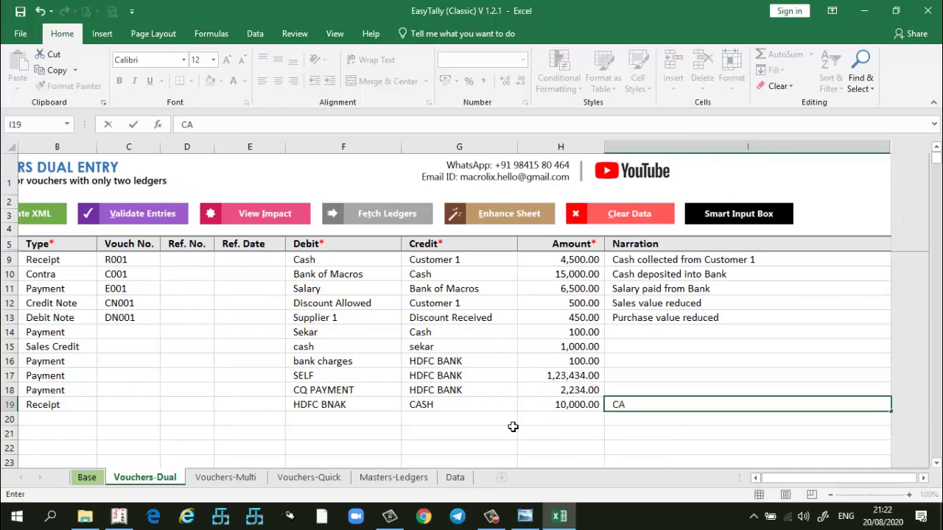
text(SH DEPOSITED)
key(Return)
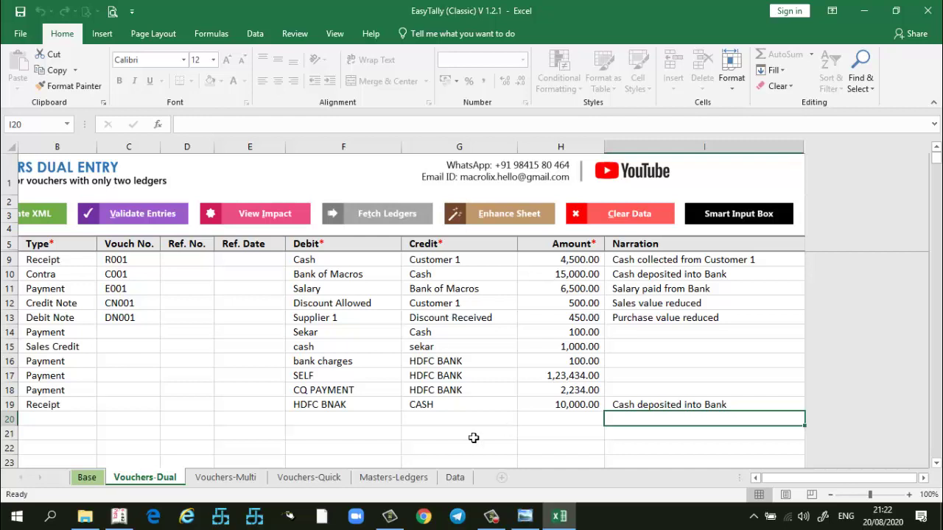
click(754, 481)
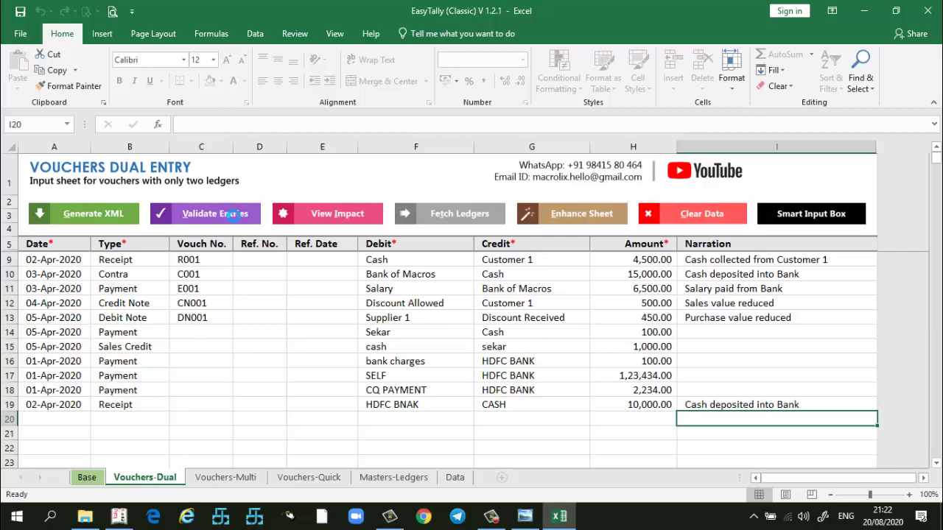
Validate the voucher entries and dismiss the validation result.
click(232, 214)
click(513, 302)
drag(517, 366, 517, 390)
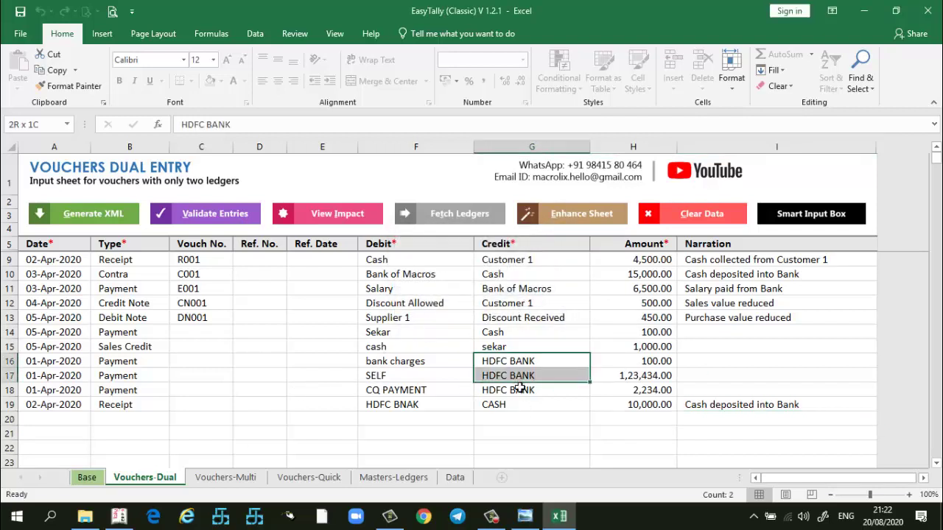
Fetch ledgers after clearing existing ledger data, adding 15 new ledgers to Masters-Ledgers.
click(462, 217)
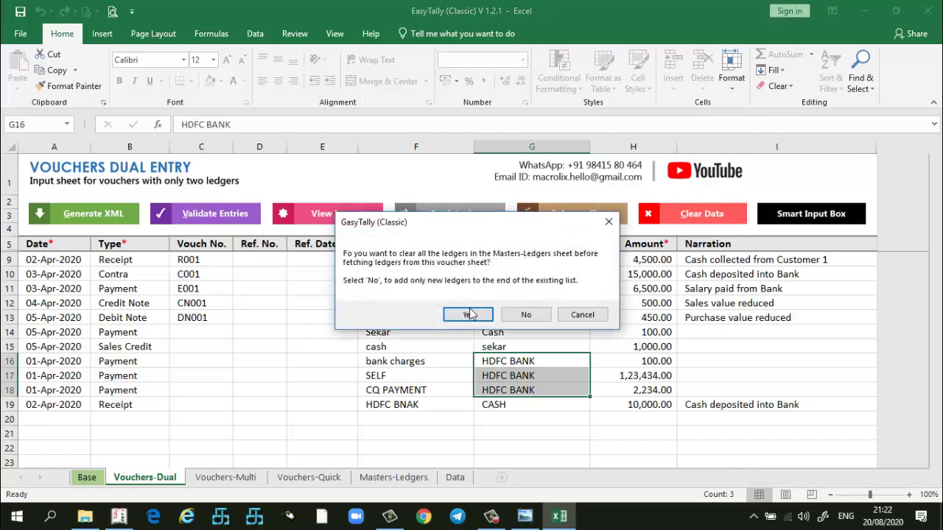
click(469, 315)
click(522, 315)
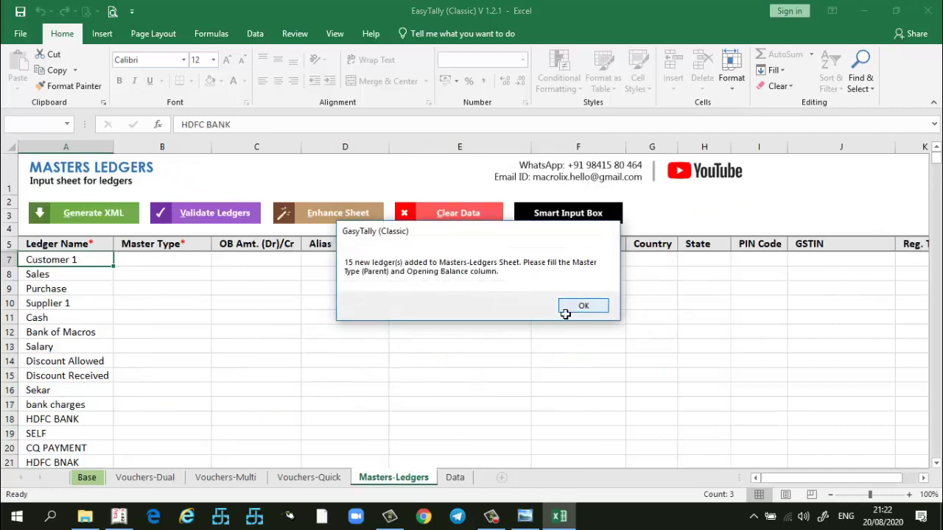
click(566, 307)
scroll(207, 351, down, 2)
scroll(207, 351, down, 2)
scroll(200, 354, up, 2)
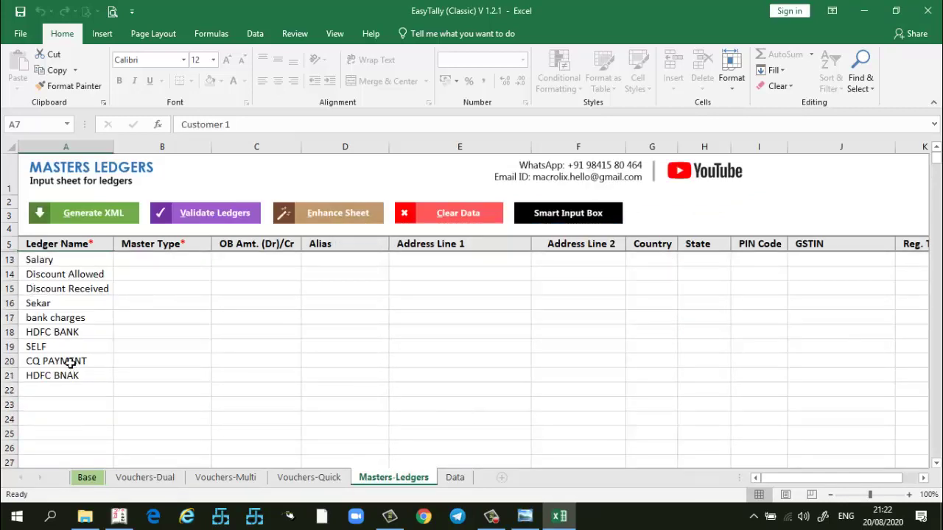
Replace row 18's CQ PAYMENT debit with SUPPLIER 1 on Vouchers-Dual and run Fetch Ledgers.
click(147, 478)
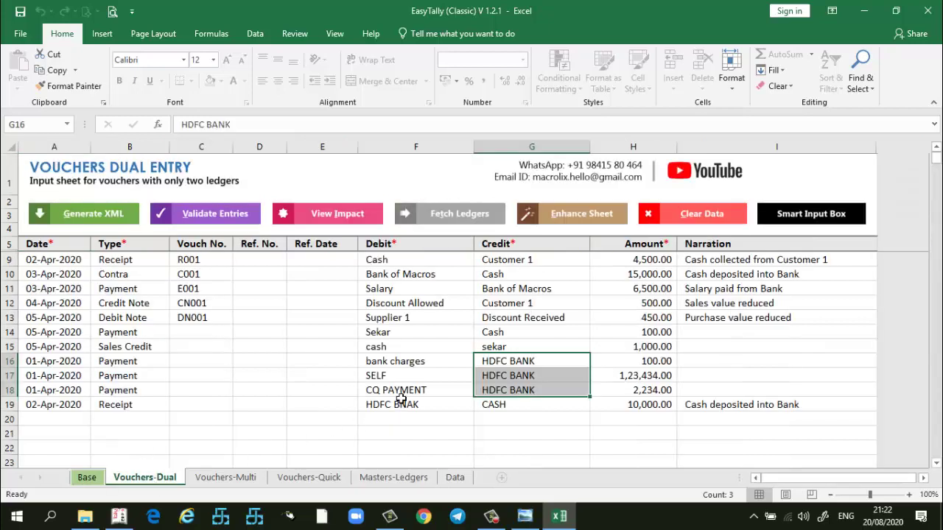
click(399, 395)
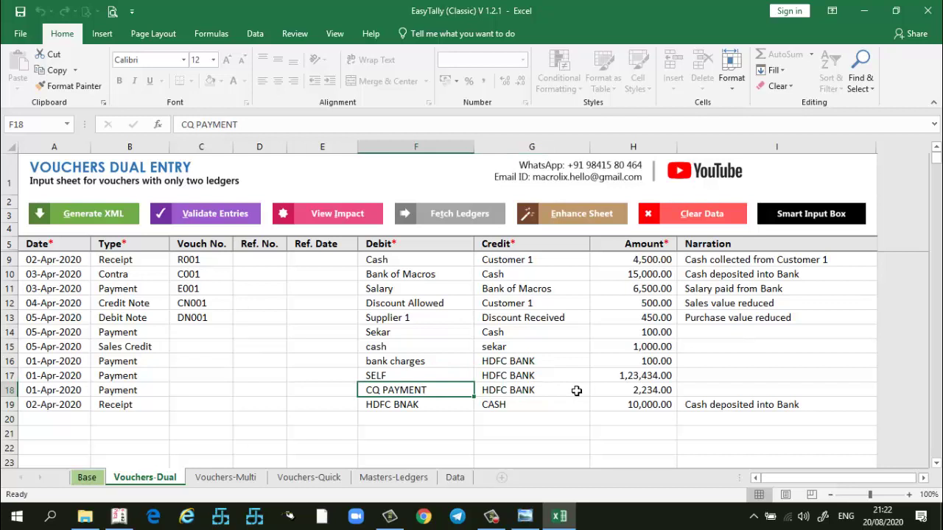
text(C)
key(Escape)
text(SUPPLIER 1)
key(Return)
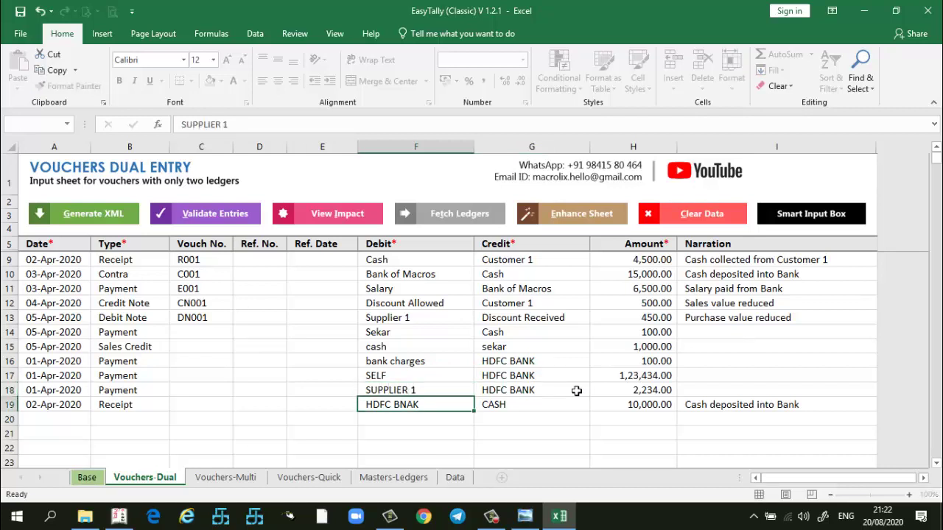
click(464, 215)
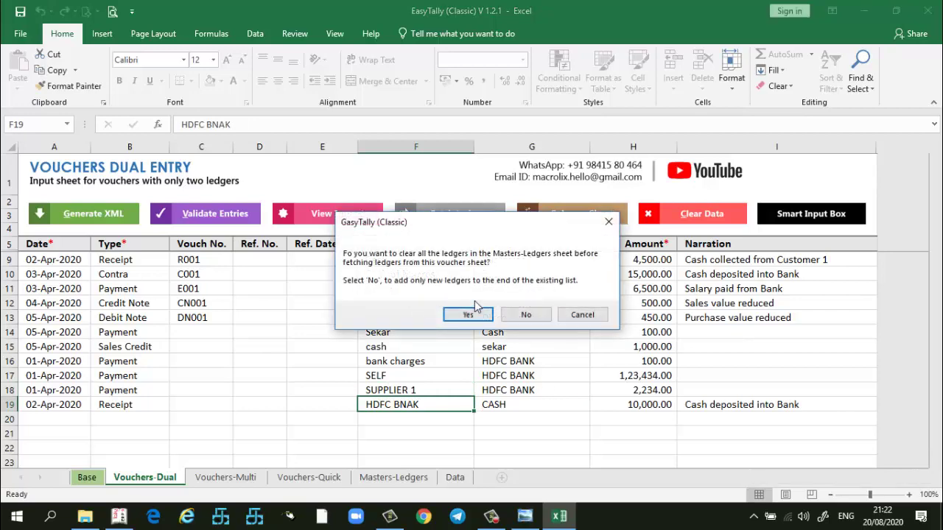
Confirm clearing old ledgers, then try Generate XML, which reports validation errors.
click(477, 316)
click(524, 317)
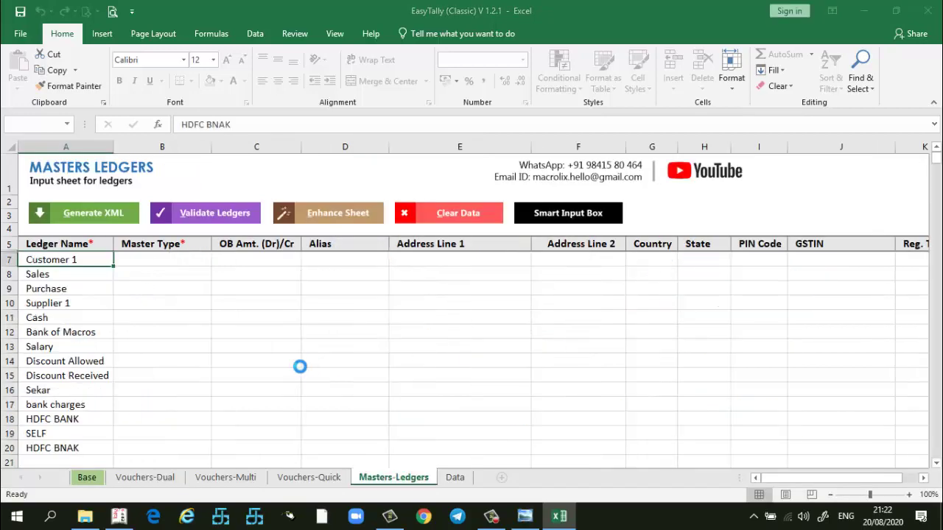
click(579, 308)
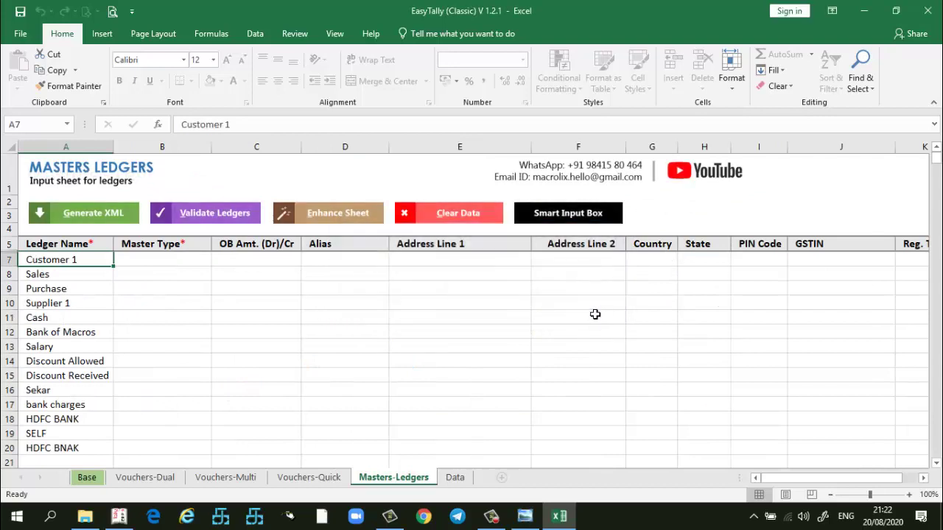
click(120, 220)
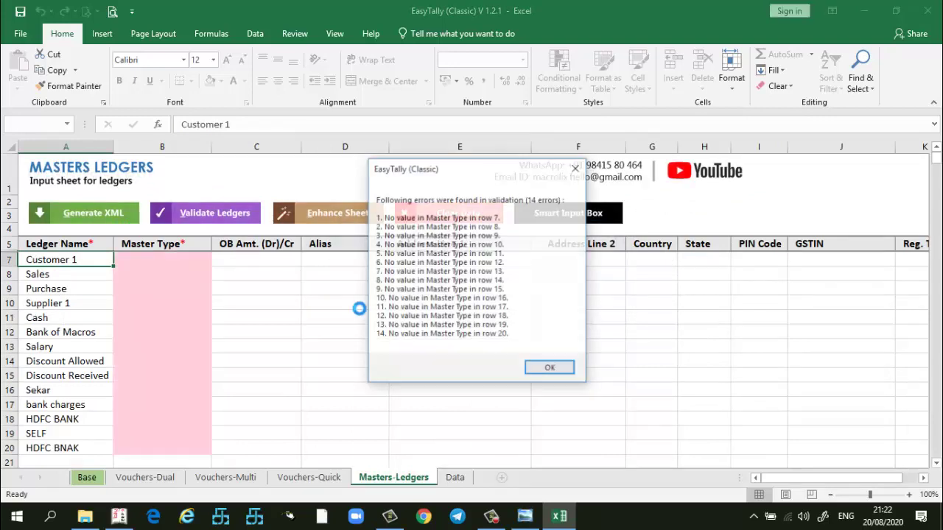
click(536, 369)
click(153, 261)
click(218, 260)
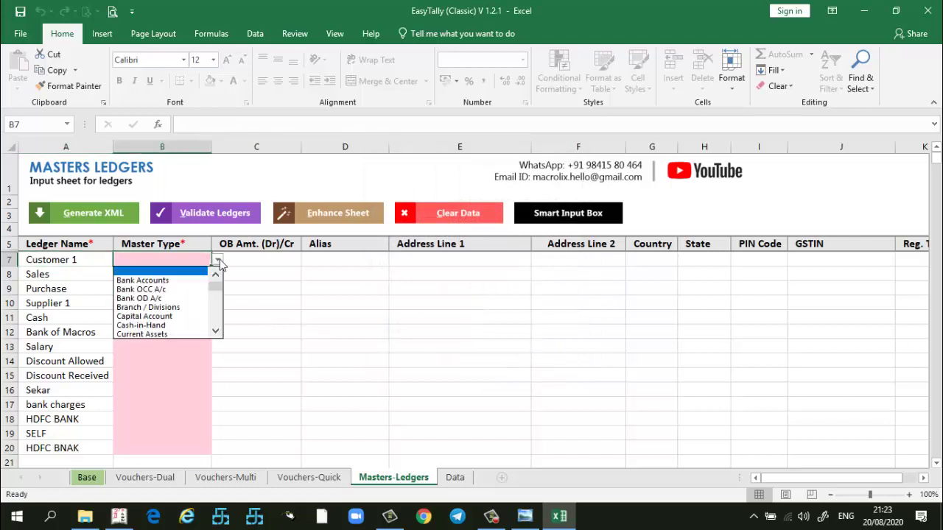
click(305, 294)
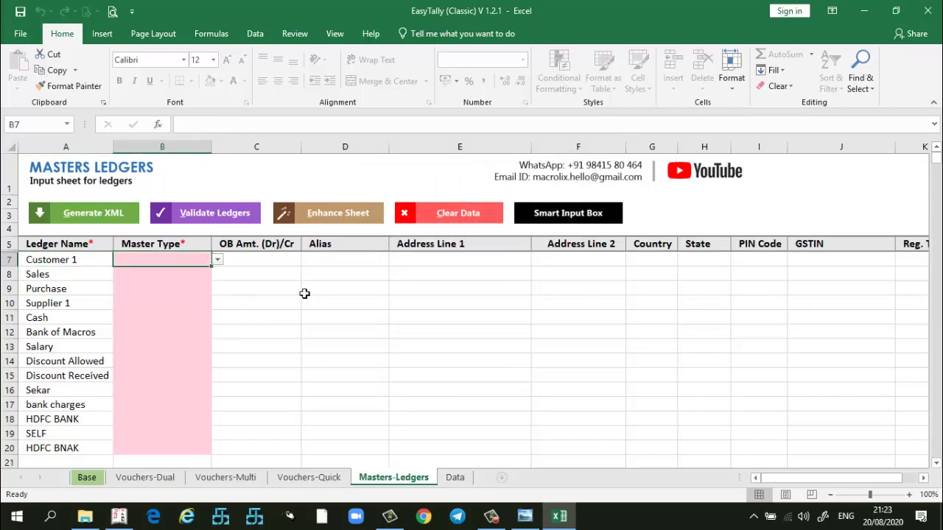
Delete old names Customer 1 to Discount Received and move Sekar to HDFC BNAK to the top.
drag(77, 263, 119, 396)
key(shift+Up)
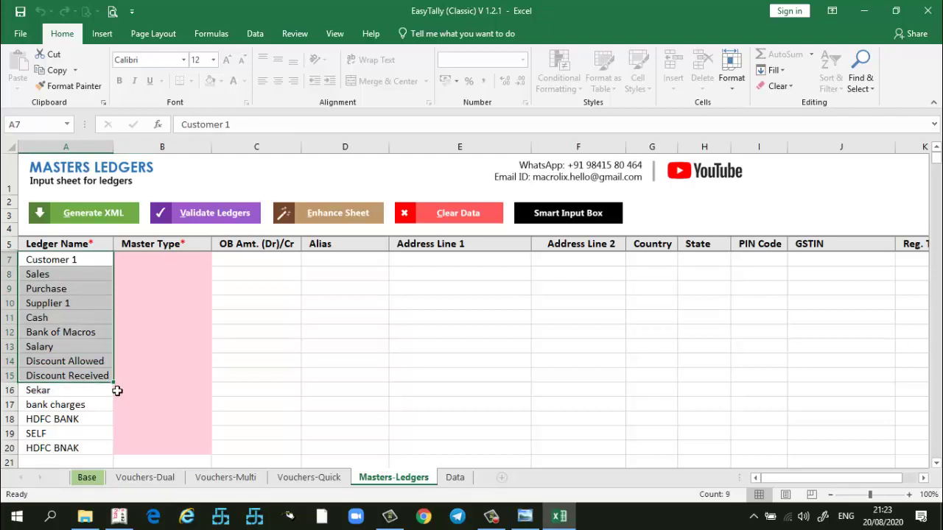
key(Delete)
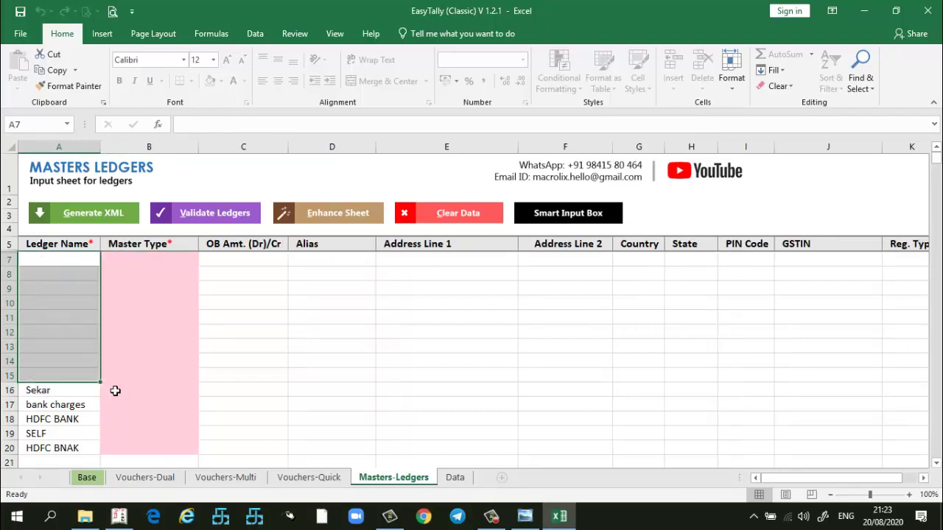
drag(73, 391, 74, 446)
key(ctrl+c)
click(56, 266)
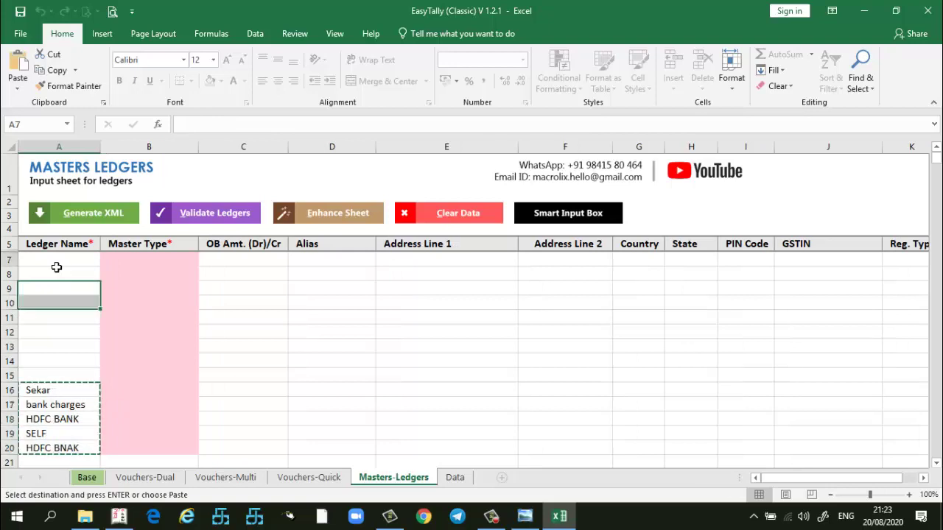
key(ctrl+v)
drag(52, 348, 59, 463)
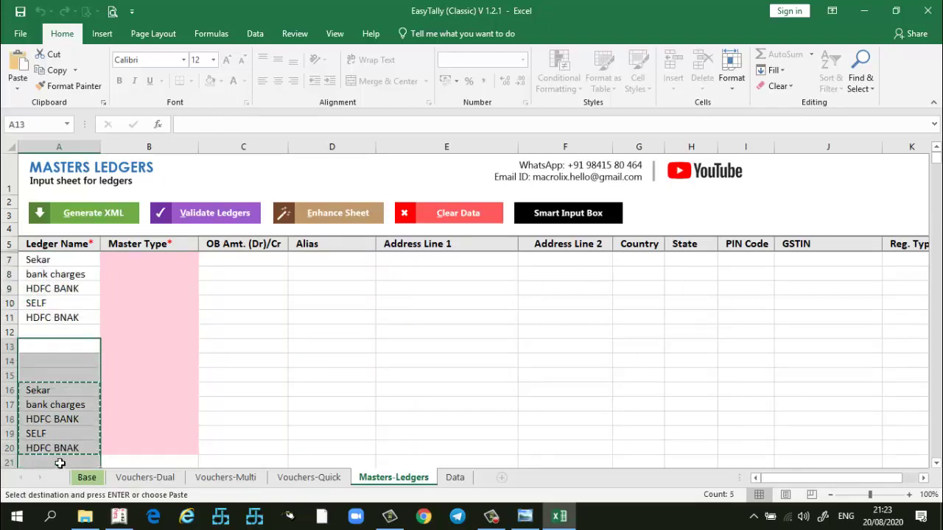
key(Delete)
Remove Sekar and the duplicate HDFC BNAK entries, leaving bank charges, HDFC BANK and SELF.
click(126, 263)
click(204, 261)
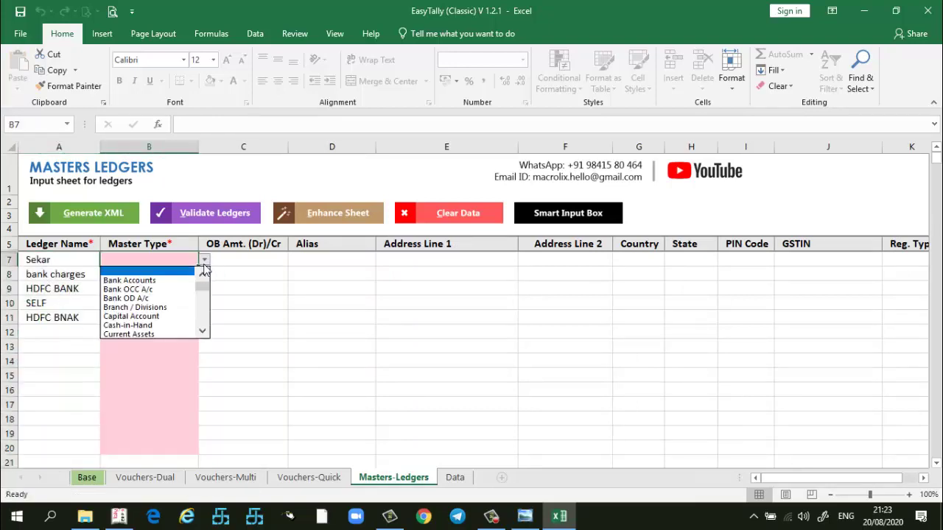
click(78, 266)
key(Delete)
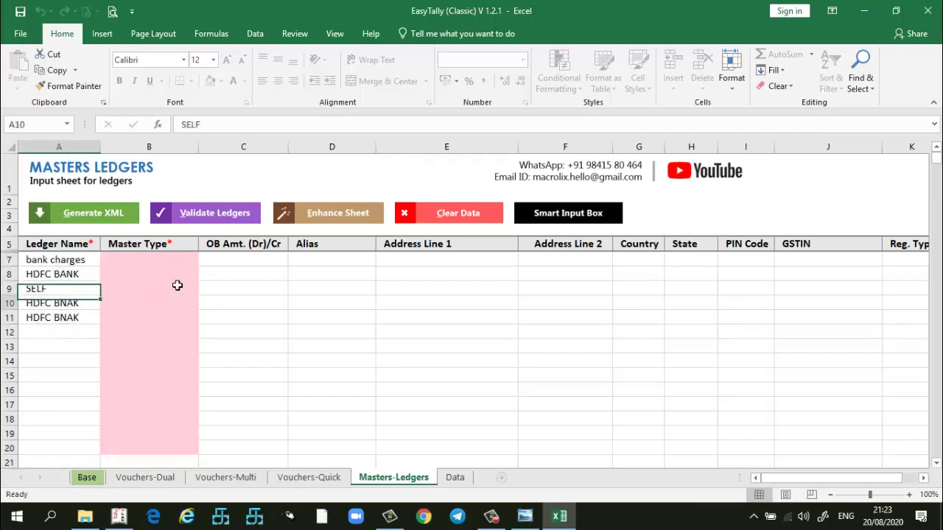
key(Delete)
key(Down)
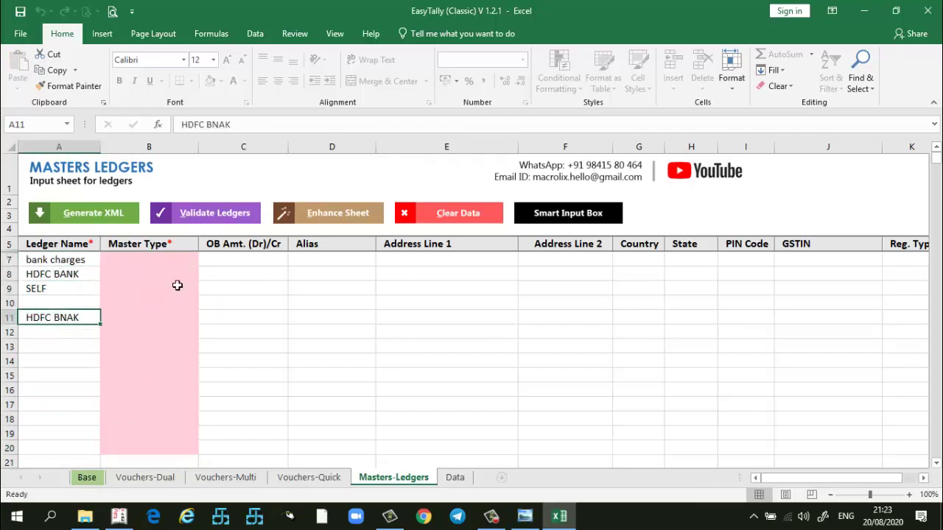
key(Delete)
key(Up)
key(Up)
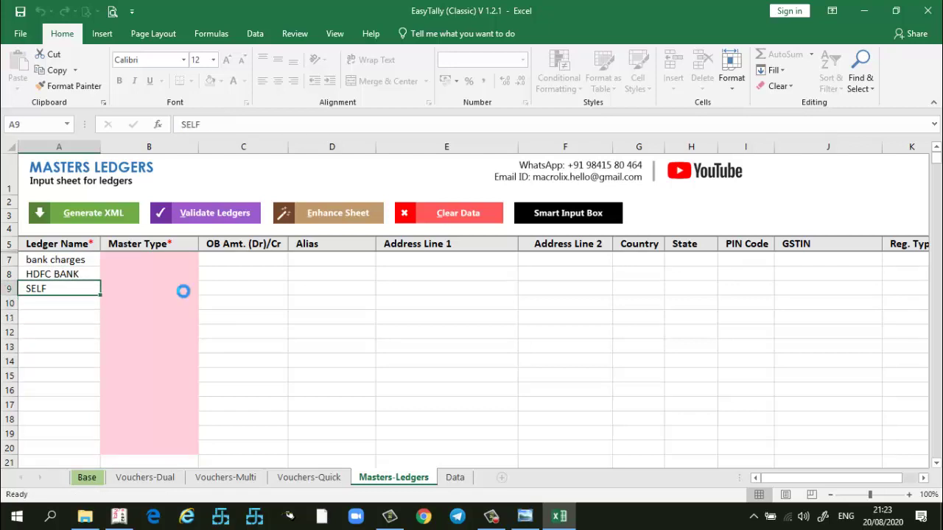
key(Delete)
Set row 17's debit to CASH and correct row 19's HDFC BNAK to HDFC BANK.
click(142, 478)
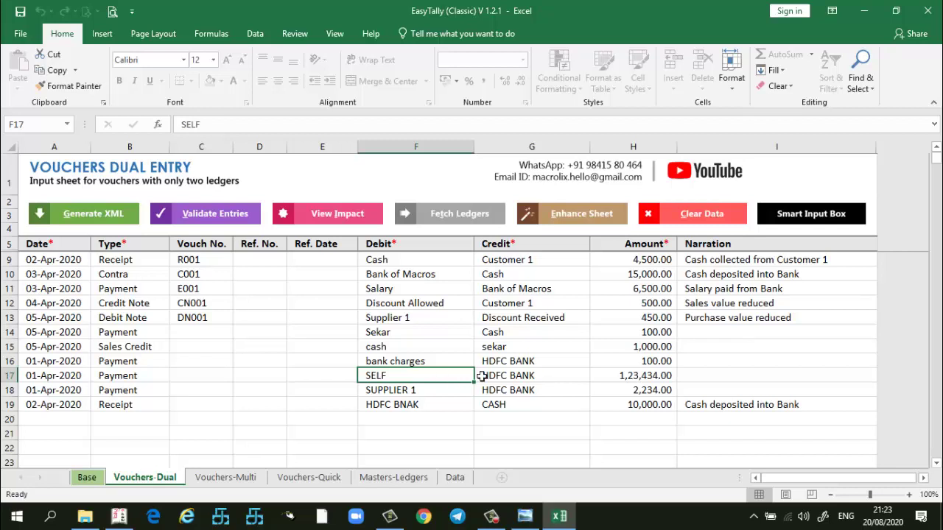
text(CASh)
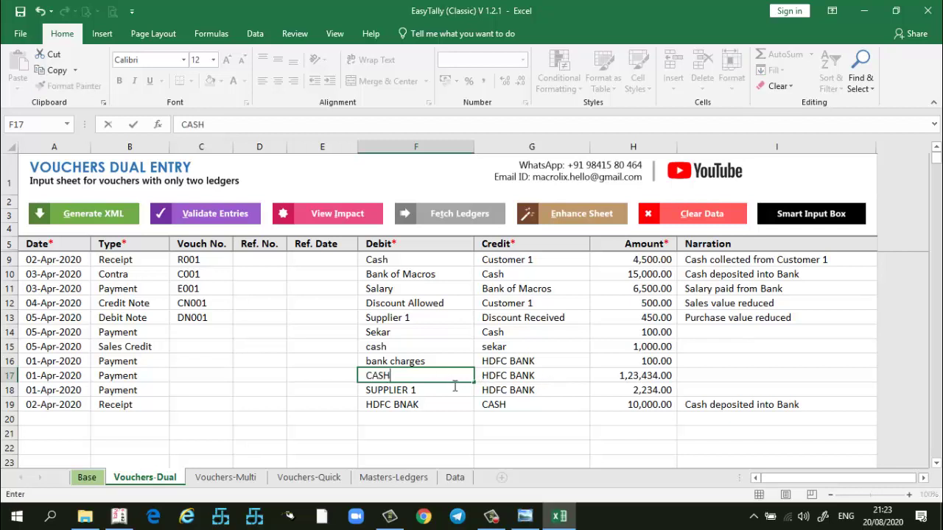
key(ctrl+Return)
key(Down)
key(Up)
key(Up)
key(Down)
key(Down)
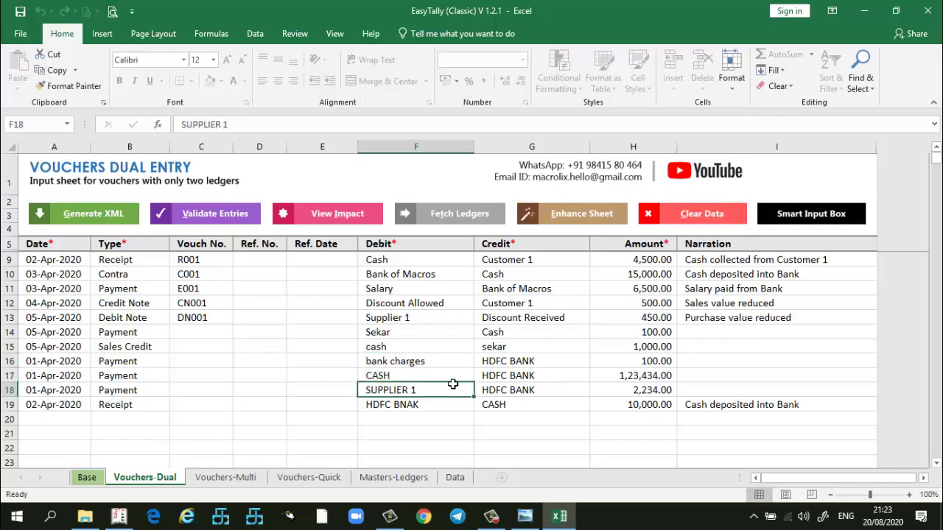
key(Down)
key(Up)
key(Down)
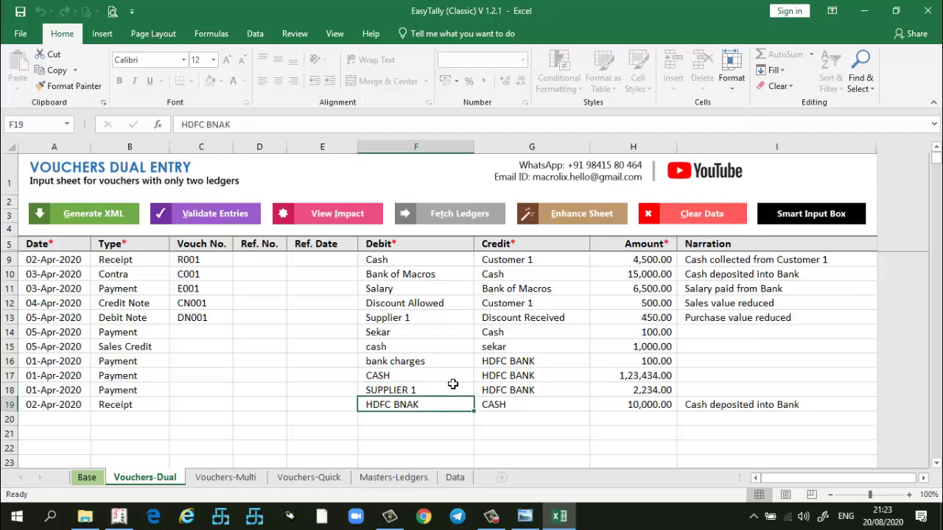
text(HDFC BANK)
key(Return)
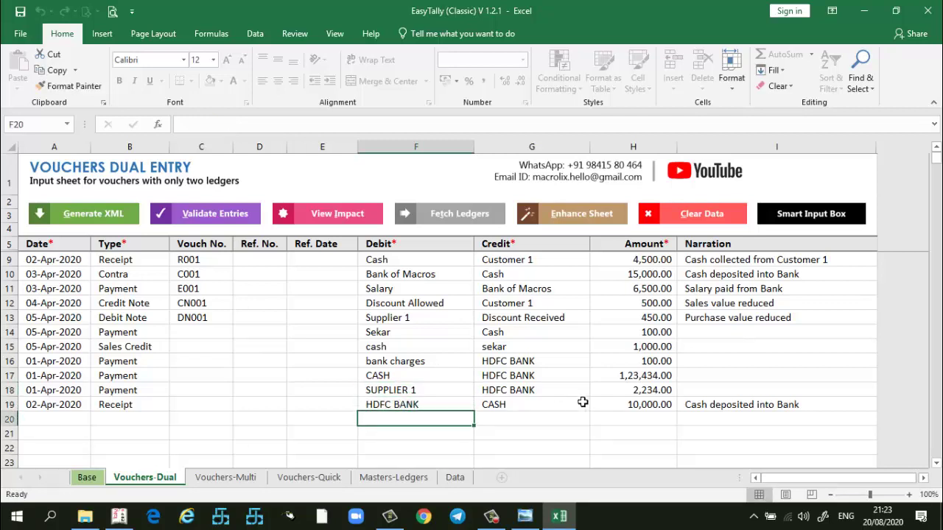
Fetch ledgers again, clearing the existing ledger data first.
click(431, 212)
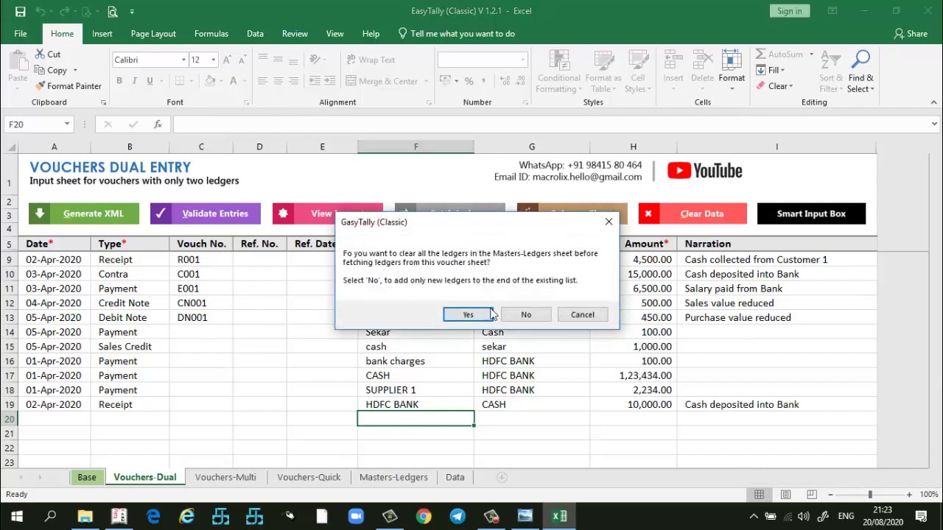
click(491, 315)
click(506, 315)
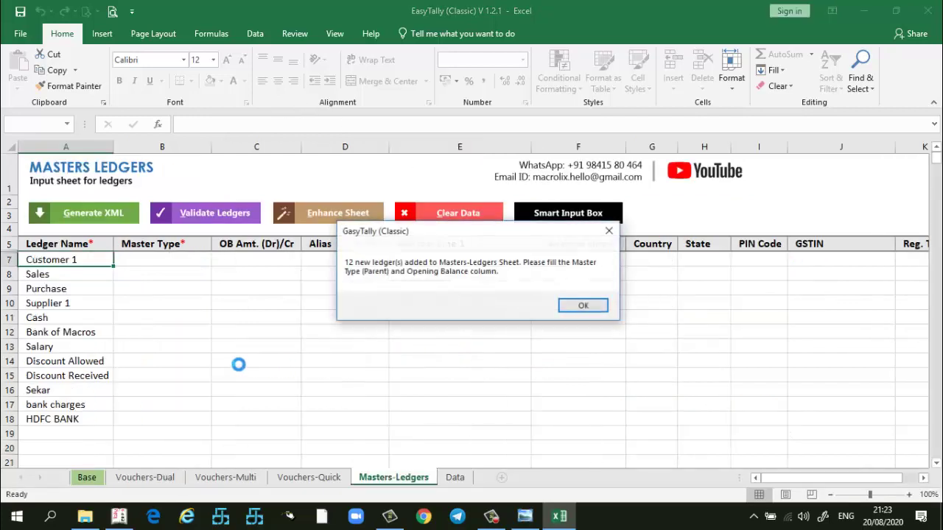
click(588, 308)
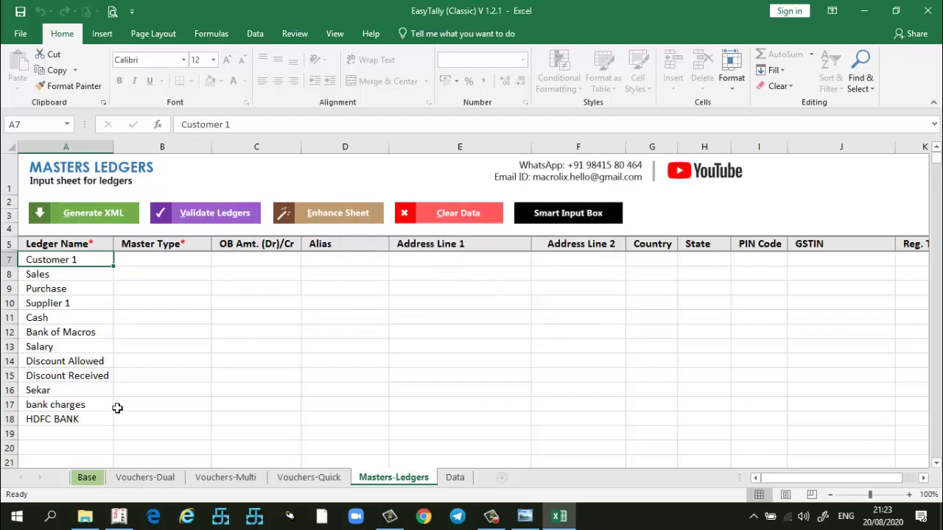
Replace the old ledger names with the new ones, Sekar to HDFC BANK, at the list top.
drag(82, 390, 113, 412)
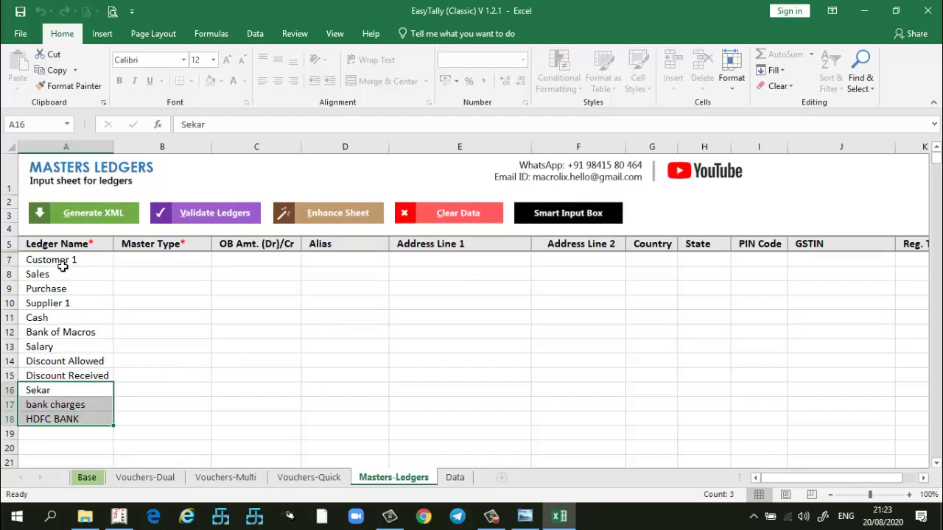
drag(62, 266, 96, 380)
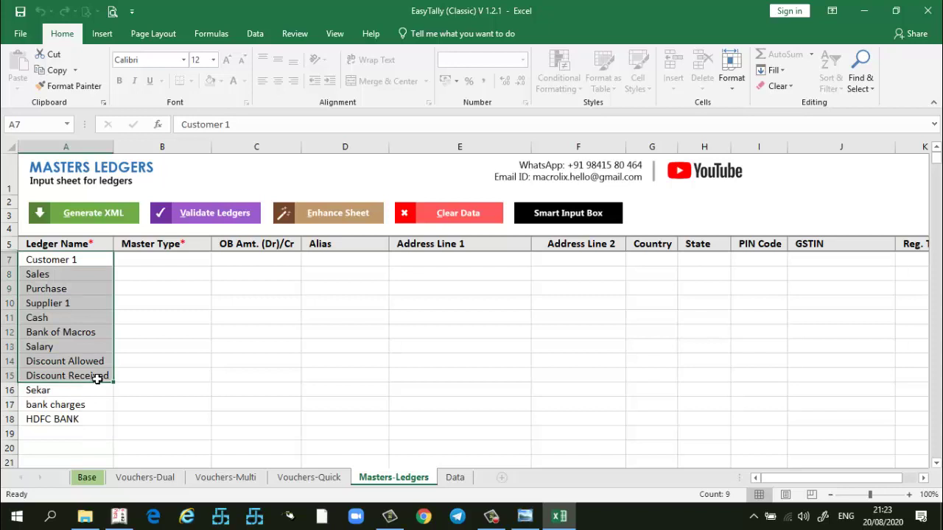
key(Delete)
drag(63, 390, 63, 419)
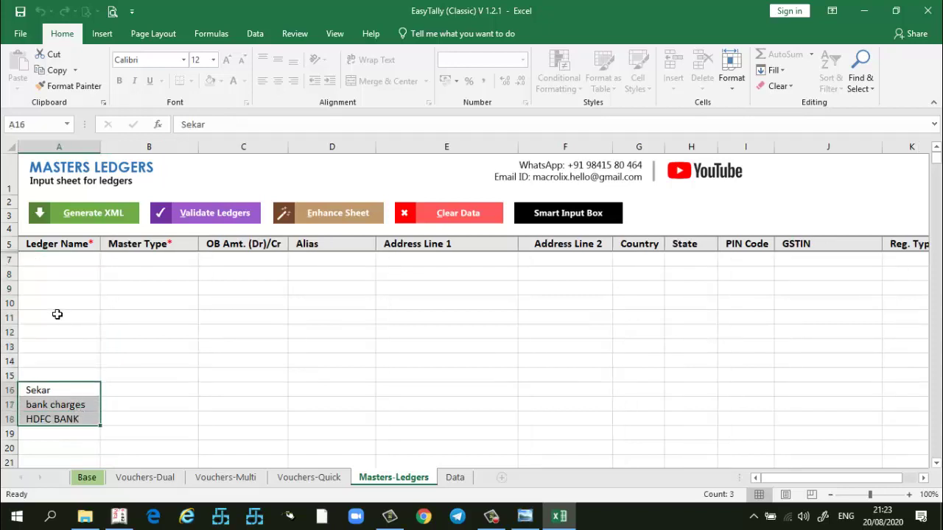
key(ctrl+x)
drag(57, 313, 74, 266)
key(ctrl+v)
drag(74, 388, 83, 423)
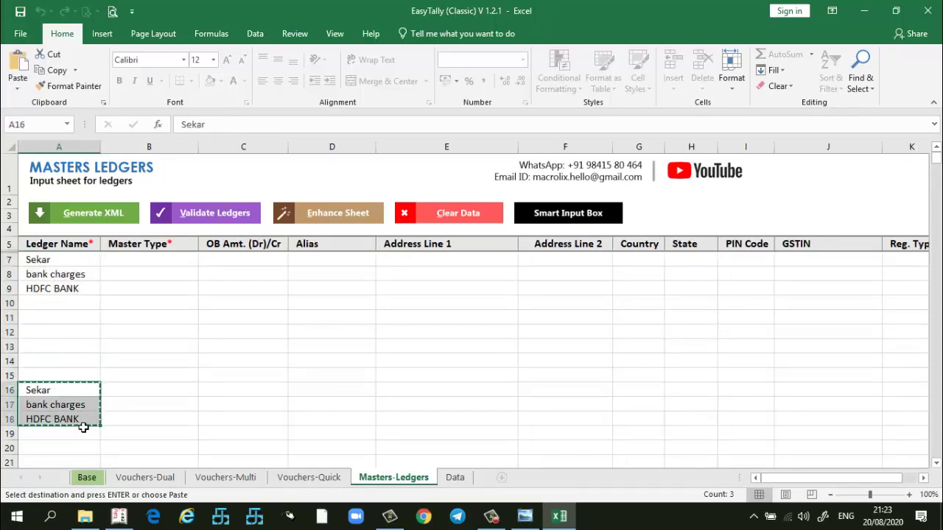
key(Delete)
Set Sekar's master type to Sundry Creditors.
click(156, 262)
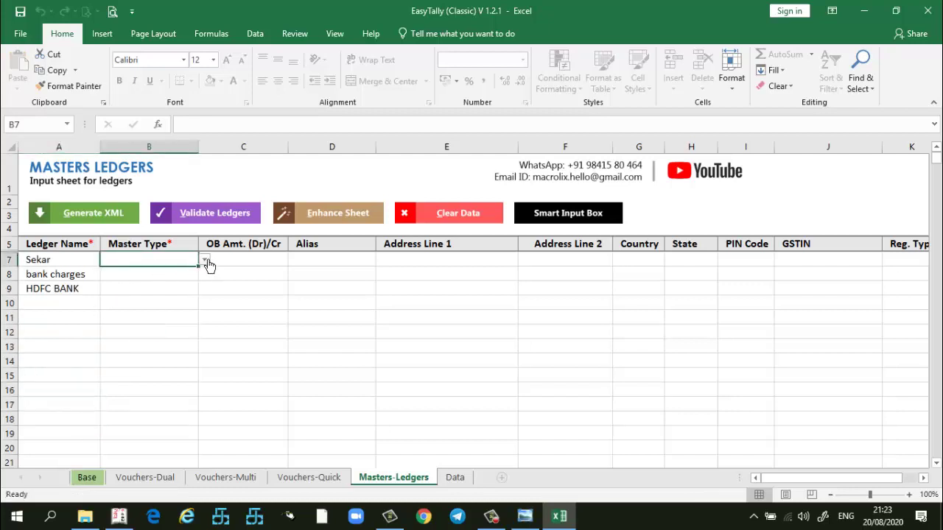
click(205, 260)
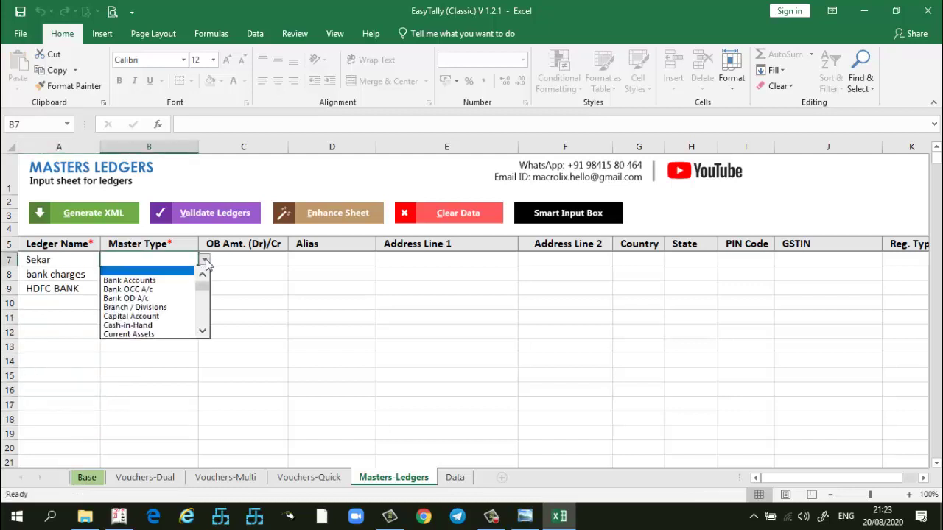
click(205, 313)
click(205, 312)
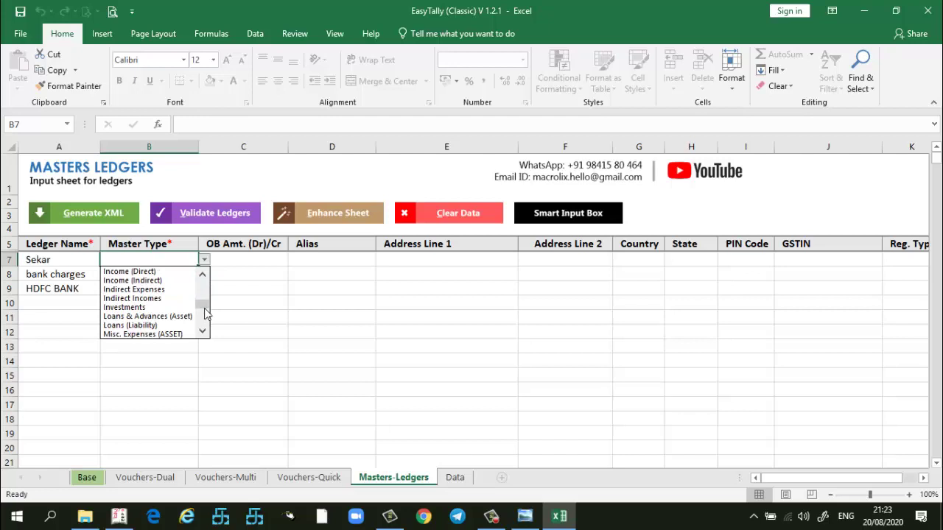
click(205, 315)
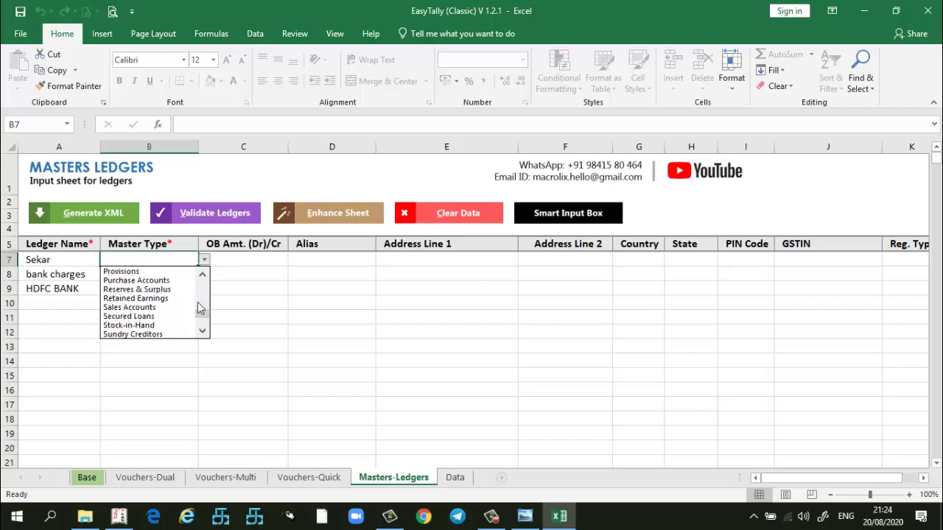
click(203, 331)
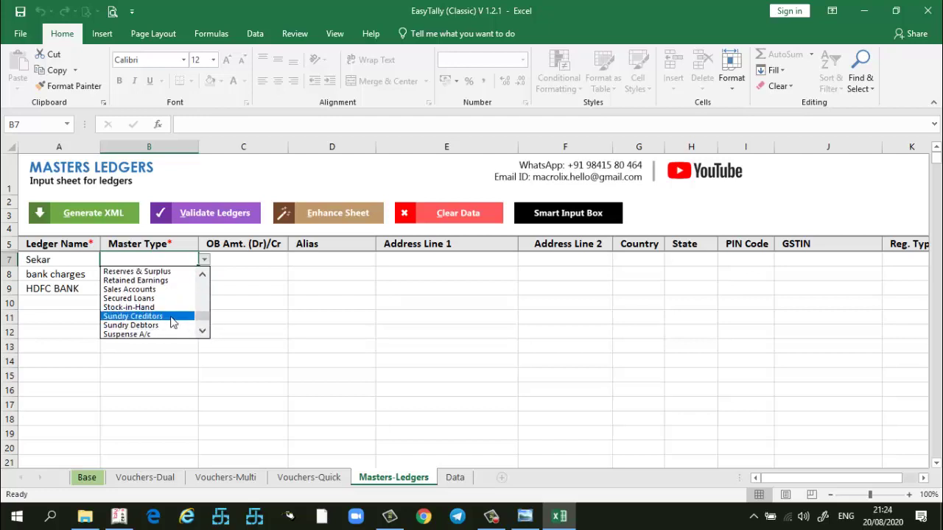
click(172, 316)
Set bank charges' master type to Indirect Expenses and HDFC BANK's to Bank Accounts.
click(192, 274)
click(199, 343)
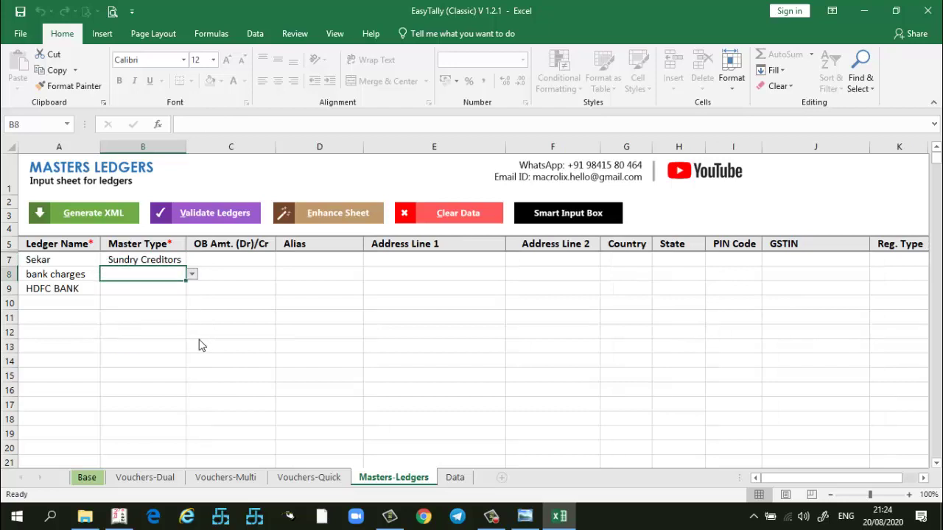
click(191, 275)
click(193, 332)
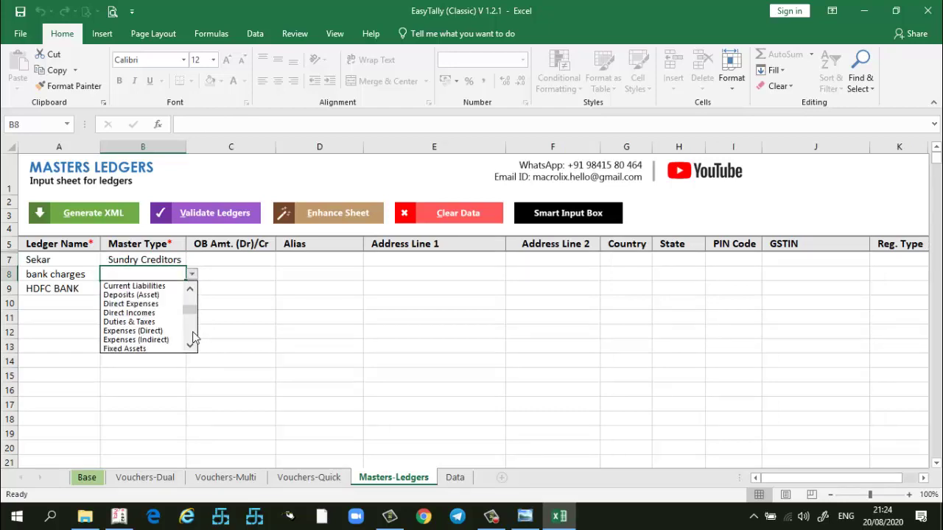
click(193, 333)
click(157, 303)
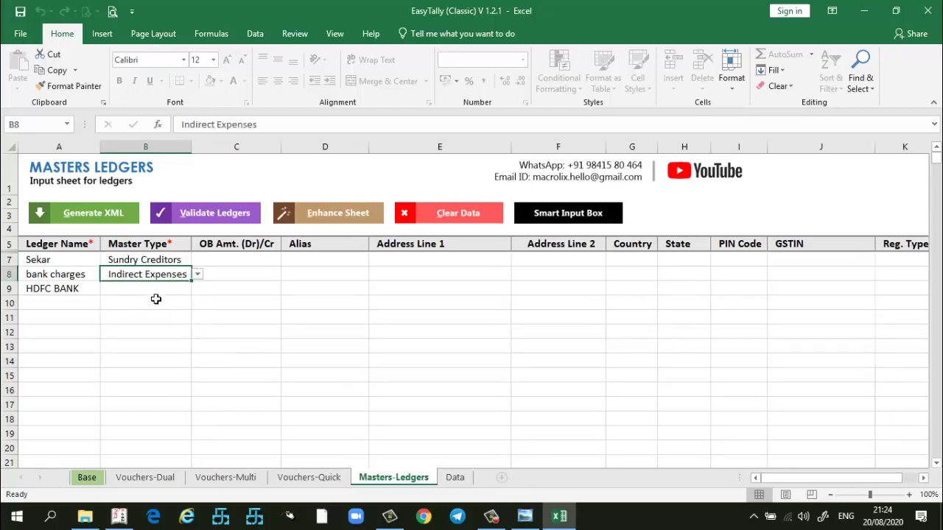
click(188, 292)
click(198, 293)
click(184, 300)
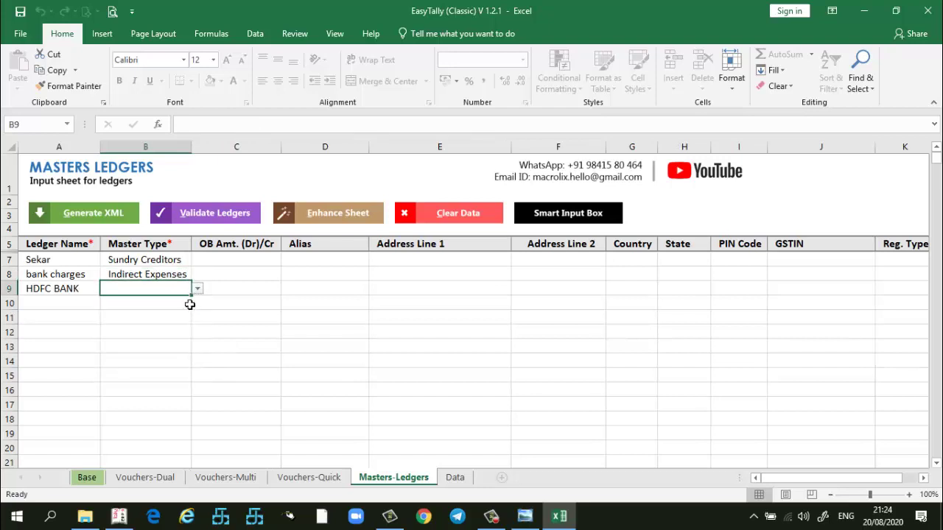
click(197, 289)
click(184, 309)
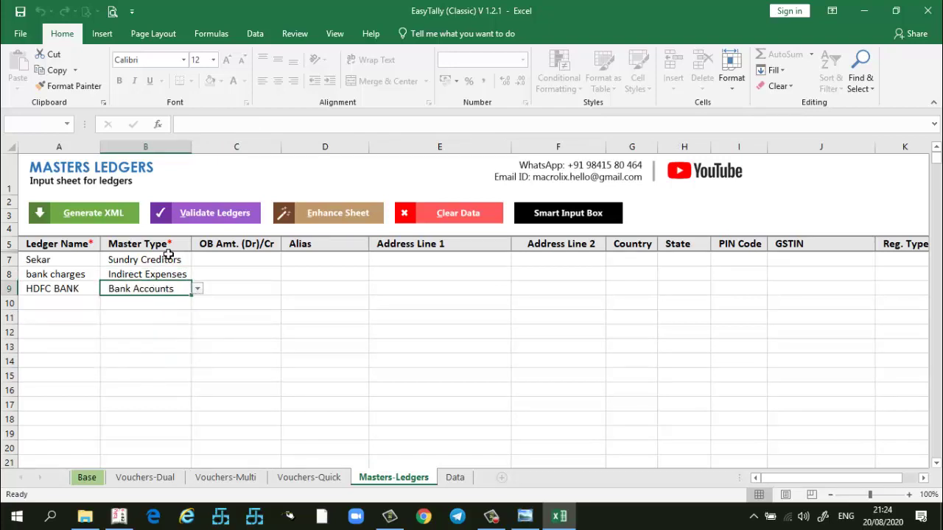
Validate the ledgers and save the generated XML as Master in the EasyTally folder.
click(179, 215)
click(526, 302)
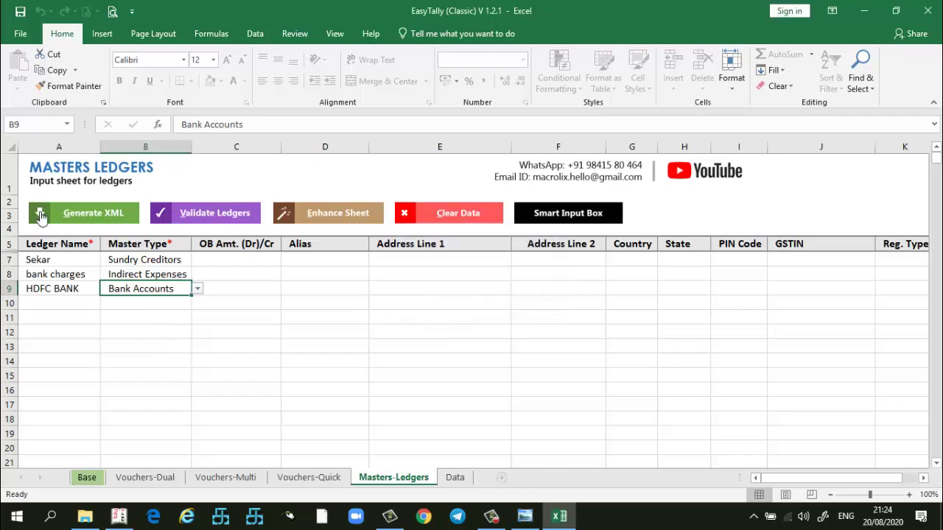
click(65, 219)
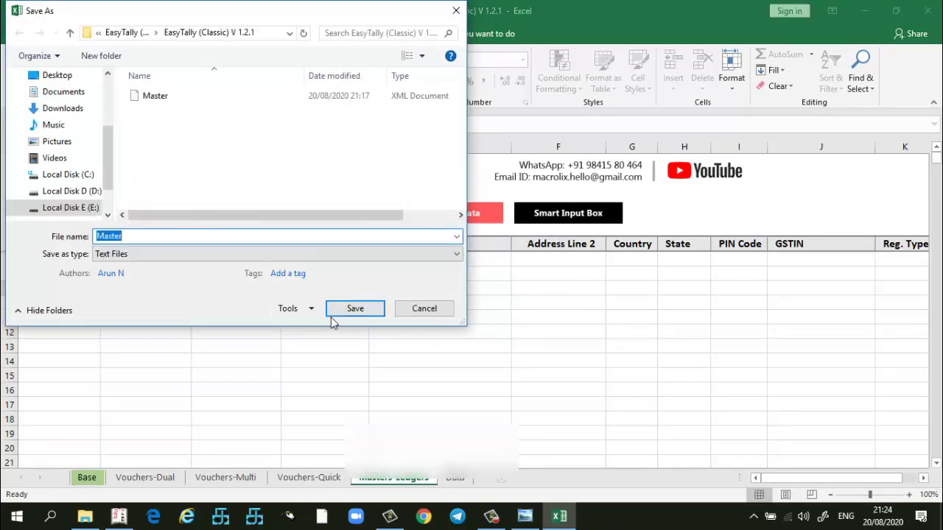
click(337, 315)
click(545, 333)
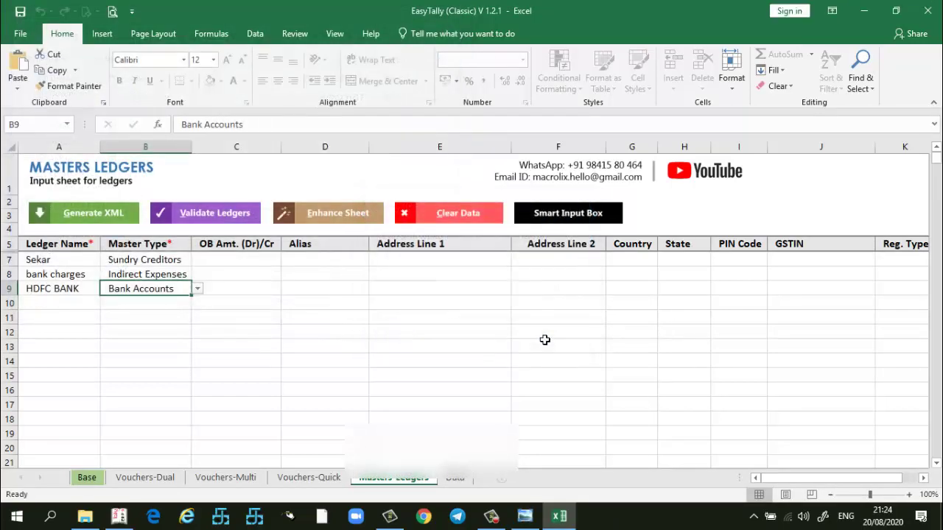
Import the Master XML ledgers into Tally, ignoring duplicates.
click(151, 519)
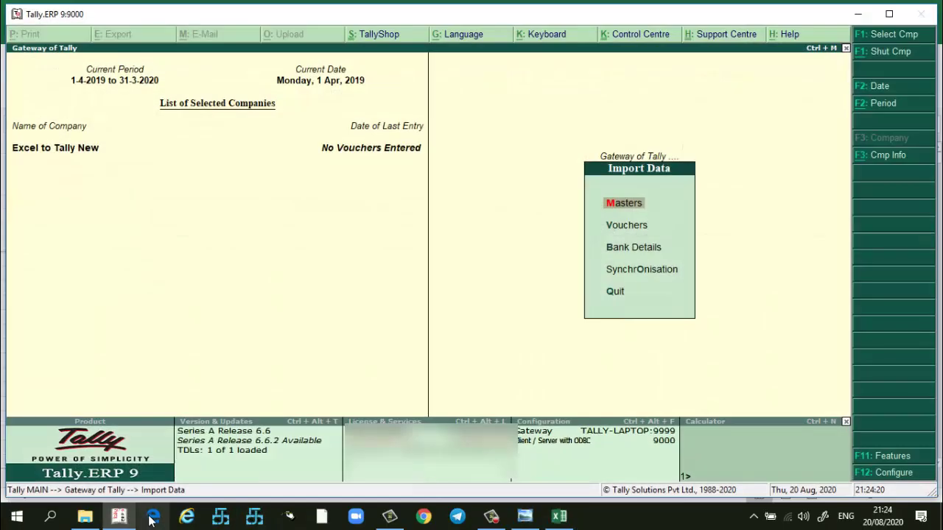
key(Return)
key(Return)
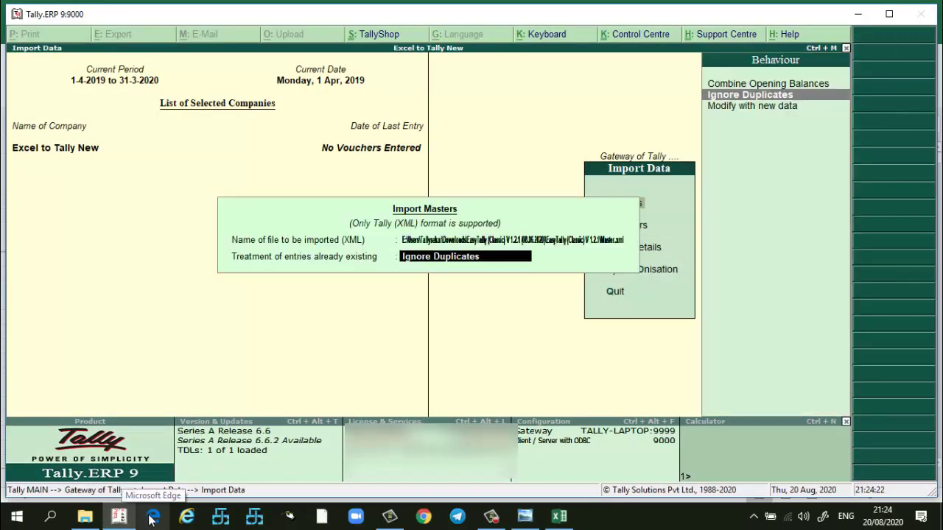
key(Return)
key(Escape)
Check the ledger list shows bank charges and HDFC BANK, then minimize Tally.
text(a)
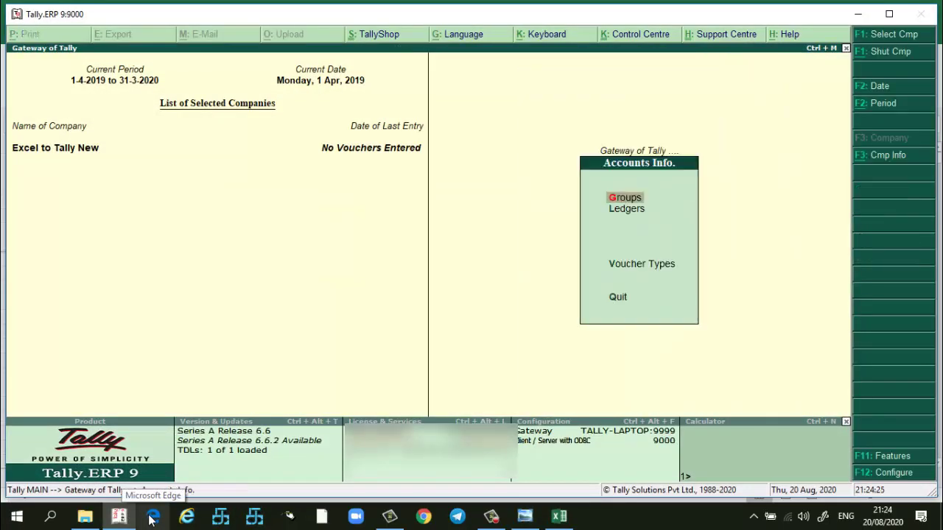
text(laH)
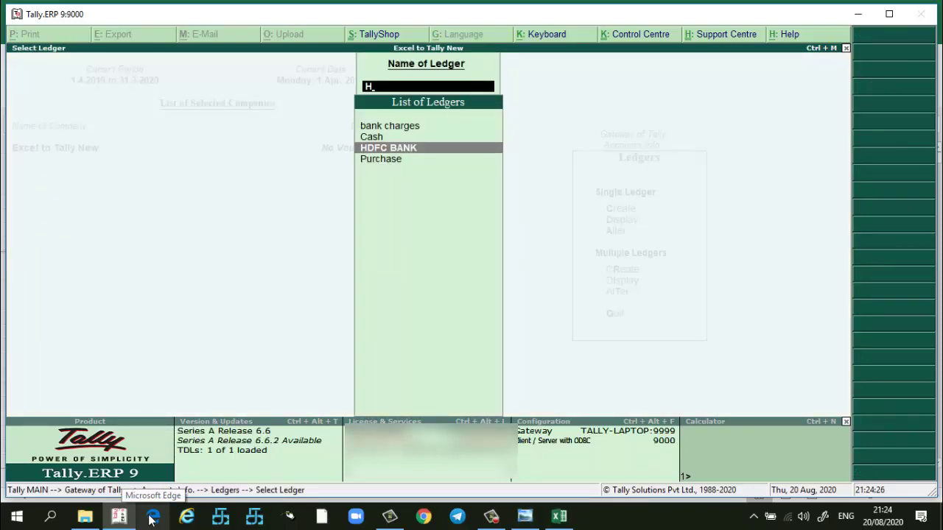
key(BackSpace)
key(Escape)
key(Escape)
mouse_move(132, 514)
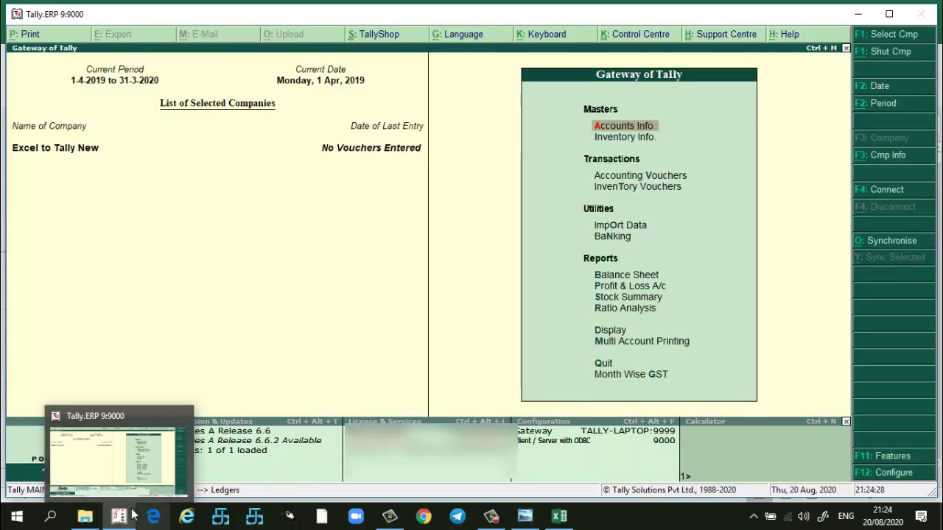
click(857, 14)
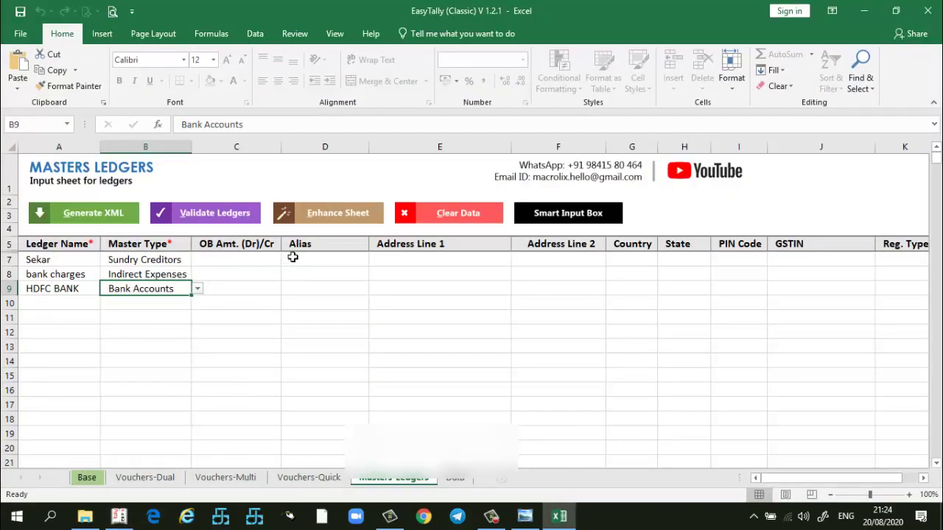
Go to Vouchers-Multi and select the first voucher row and voucher types B8:B14.
click(156, 479)
click(210, 480)
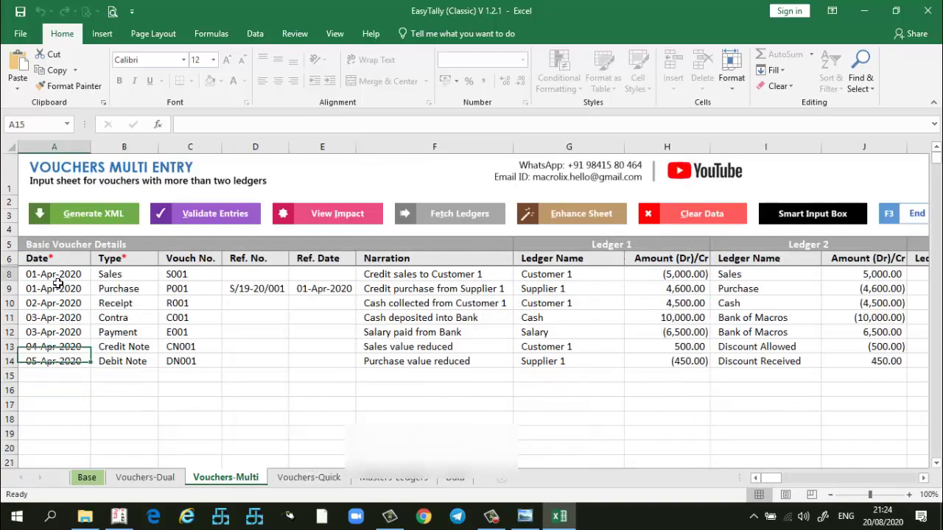
drag(59, 280, 332, 385)
drag(111, 274, 153, 363)
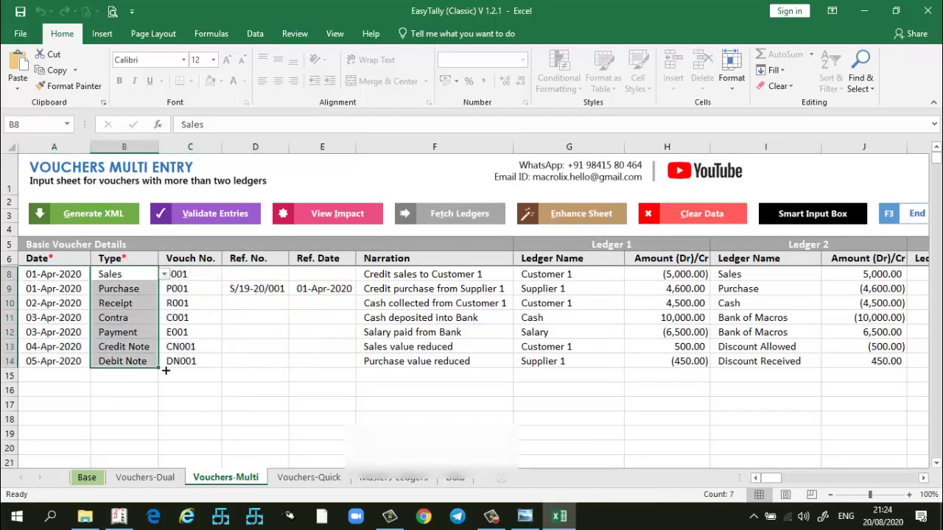
Scroll through the ledger columns, inspecting the empty Ledger 3 and Ledger 4 cells, then back.
drag(921, 478, 922, 478)
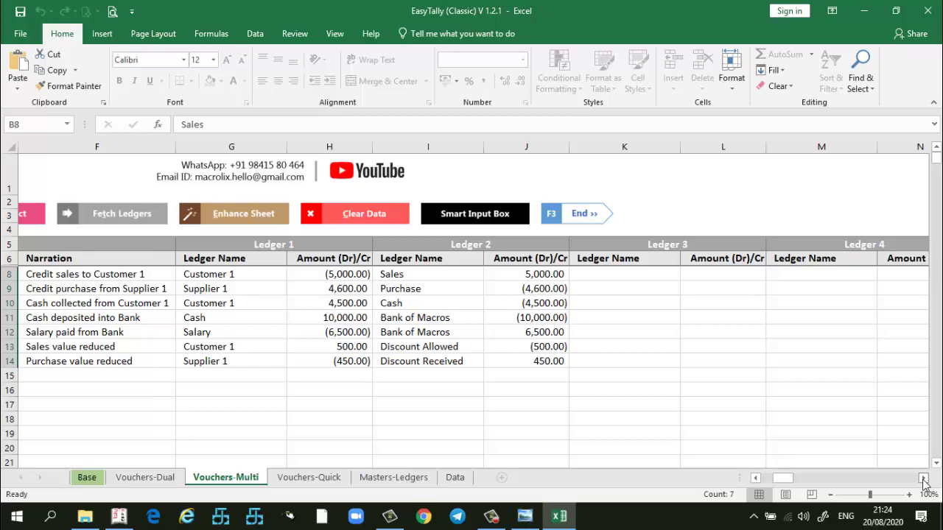
drag(923, 482, 922, 480)
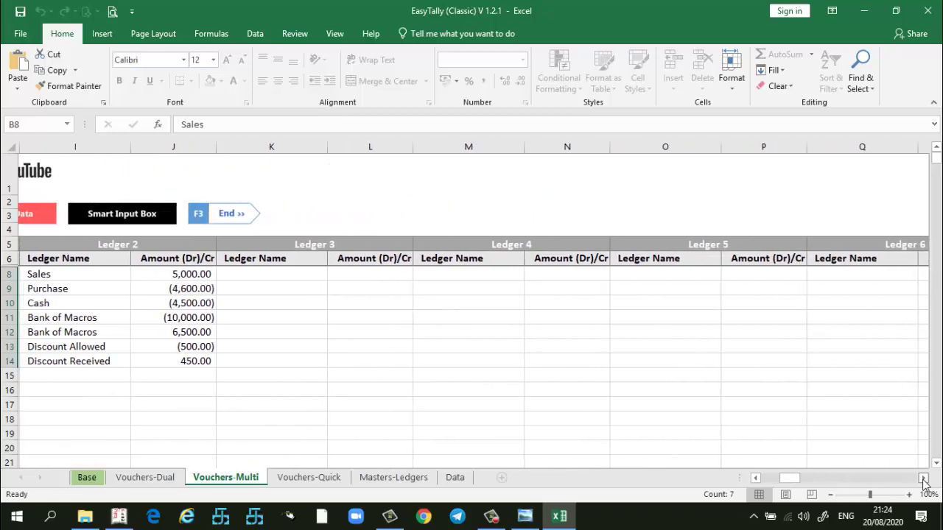
drag(284, 279, 271, 374)
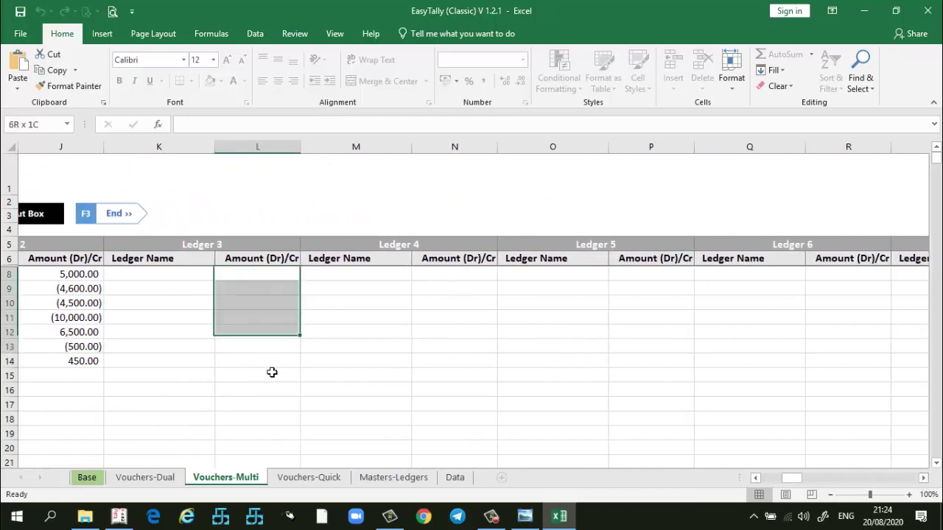
drag(354, 281, 354, 360)
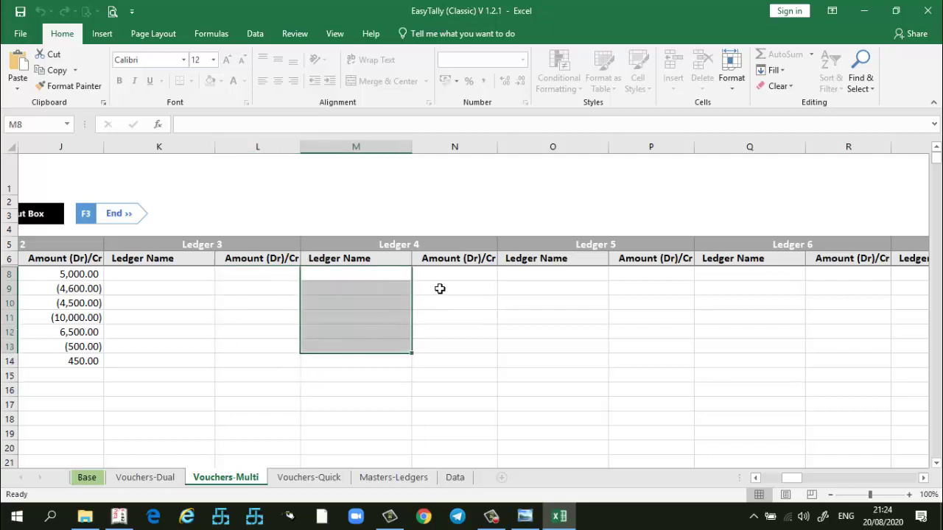
drag(438, 288, 475, 359)
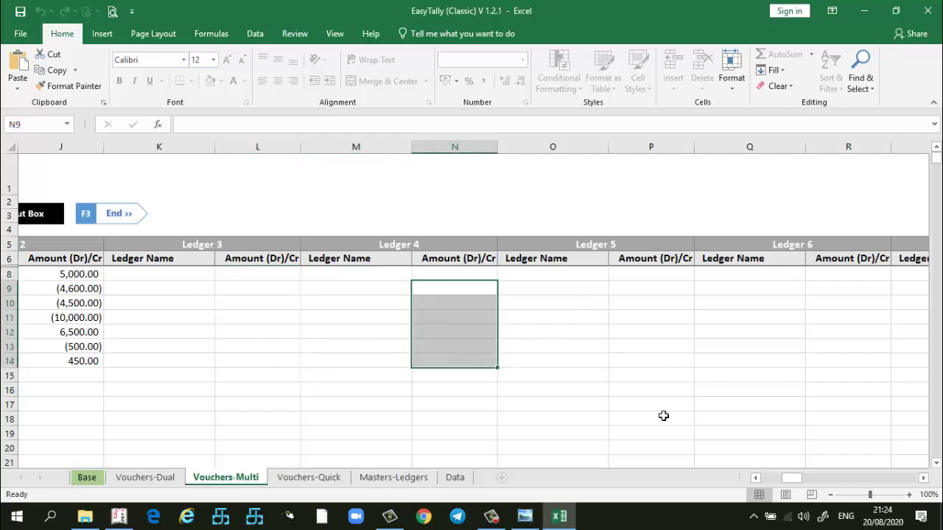
drag(791, 477, 767, 478)
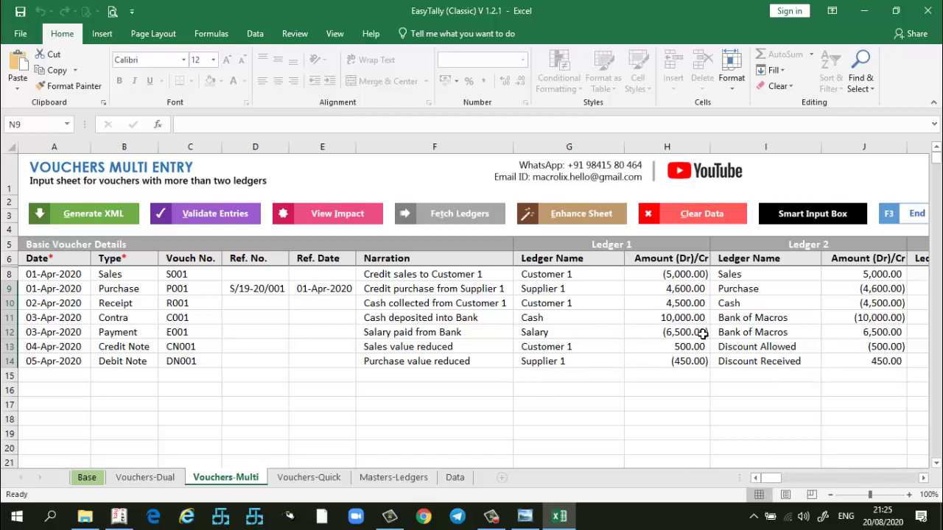
Generate the Vouchers Impact Report for dual-entry vouchers A9:I19 into a new workbook.
click(145, 477)
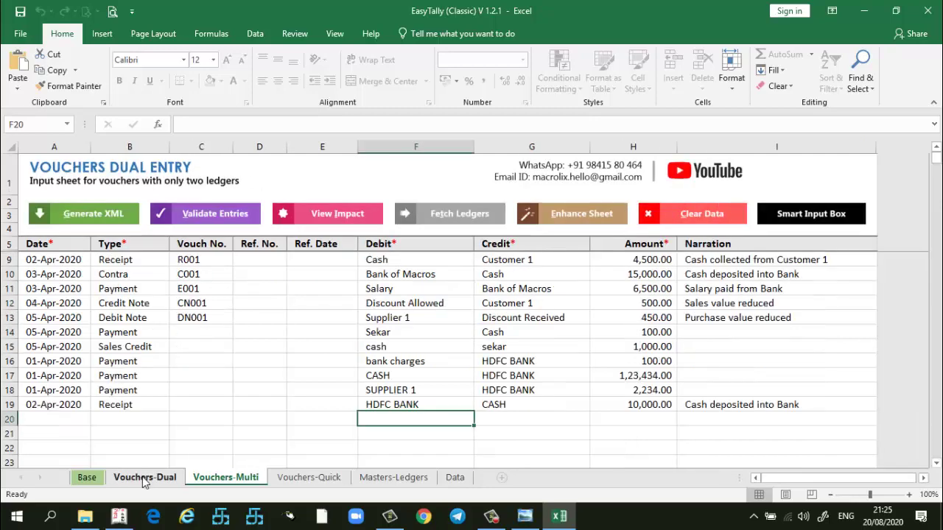
mouse_move(62, 265)
mouse_down()
mouse_move(768, 420)
mouse_move(764, 406)
mouse_up()
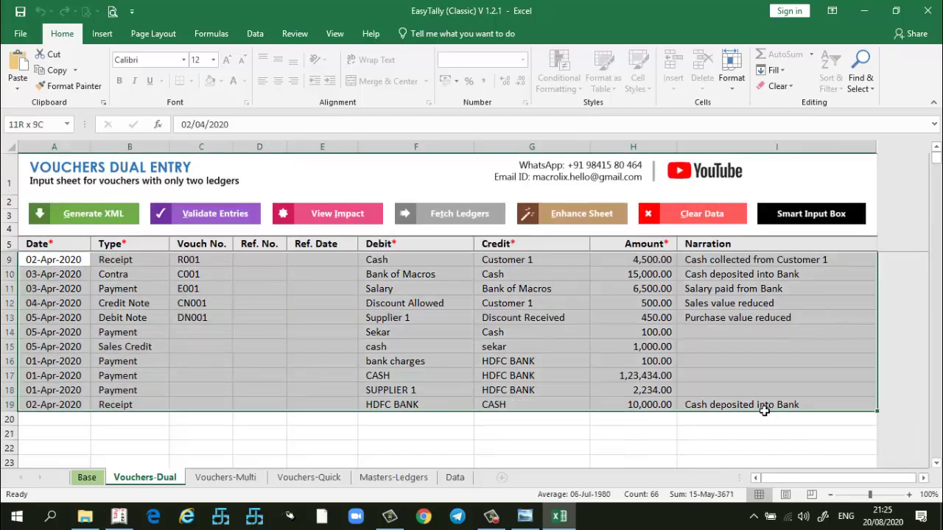
click(318, 221)
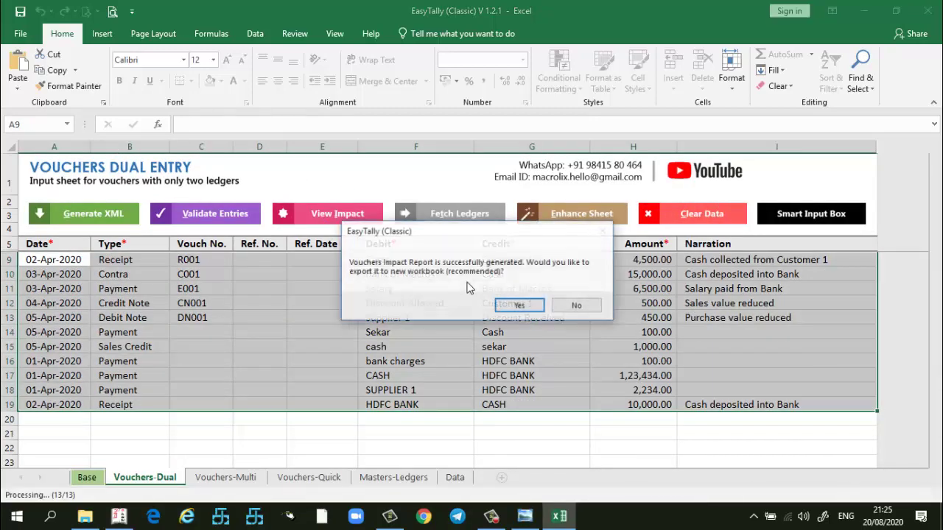
click(540, 308)
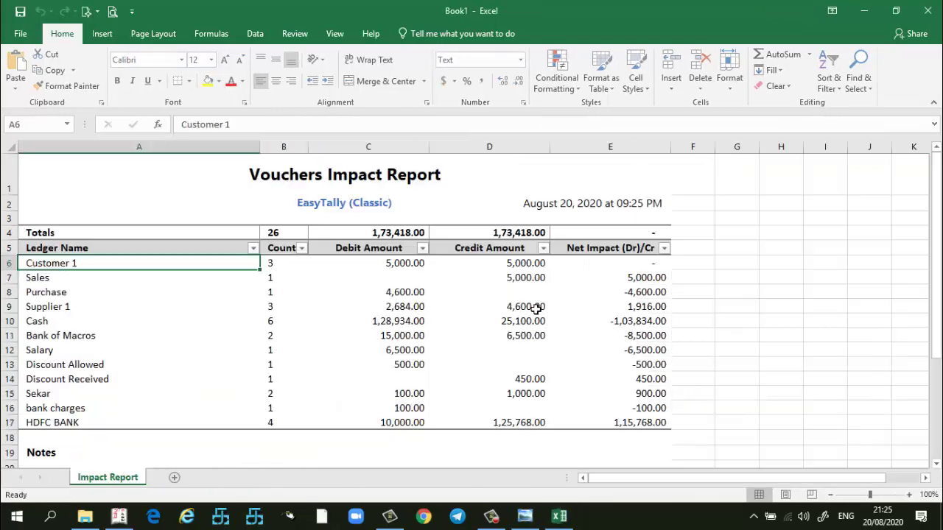
Review the report's ledger rows, checking Cash's debit 1,28,934.00 and credit 25,100.00.
drag(64, 264, 606, 429)
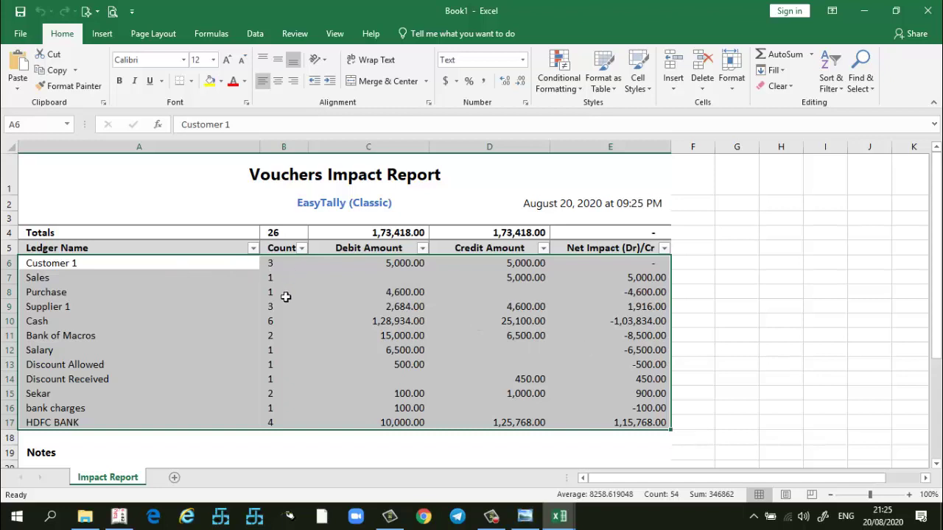
click(165, 323)
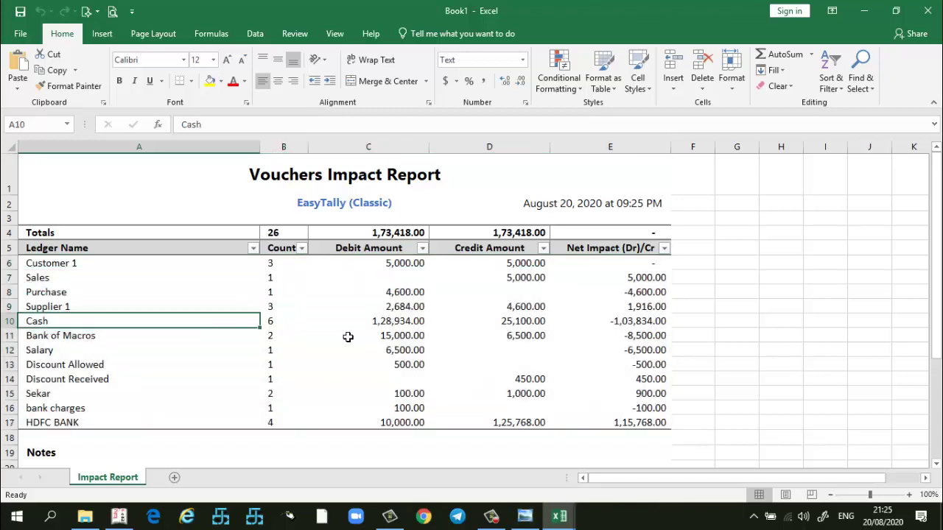
click(381, 324)
click(539, 321)
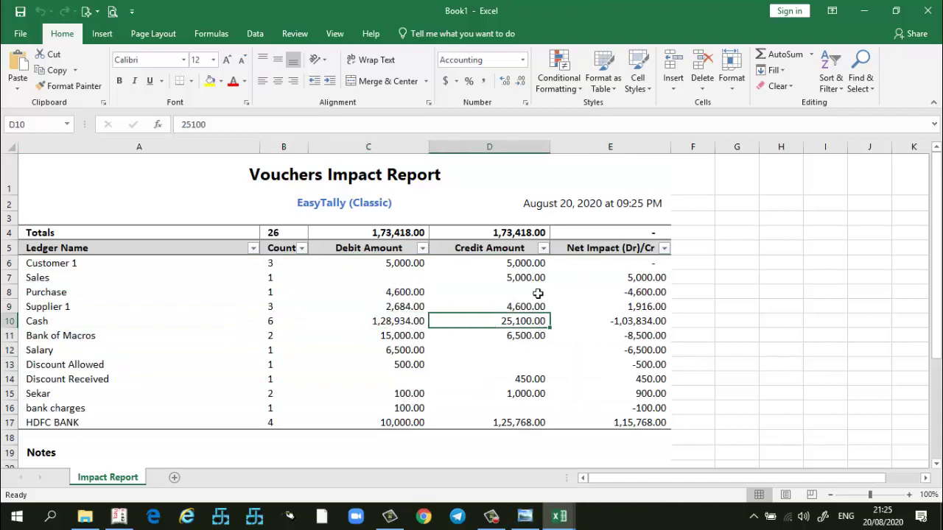
Close the report workbook without saving and return to Vouchers-Multi.
click(928, 13)
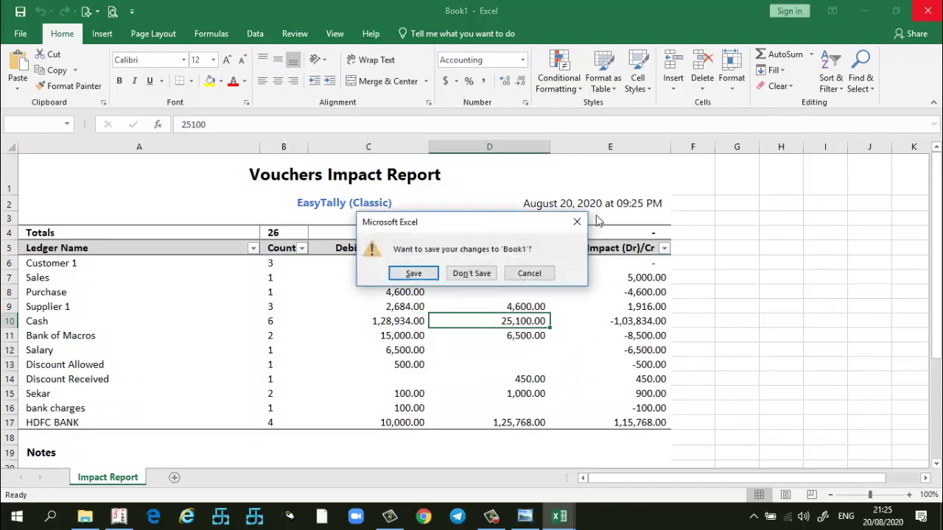
click(469, 274)
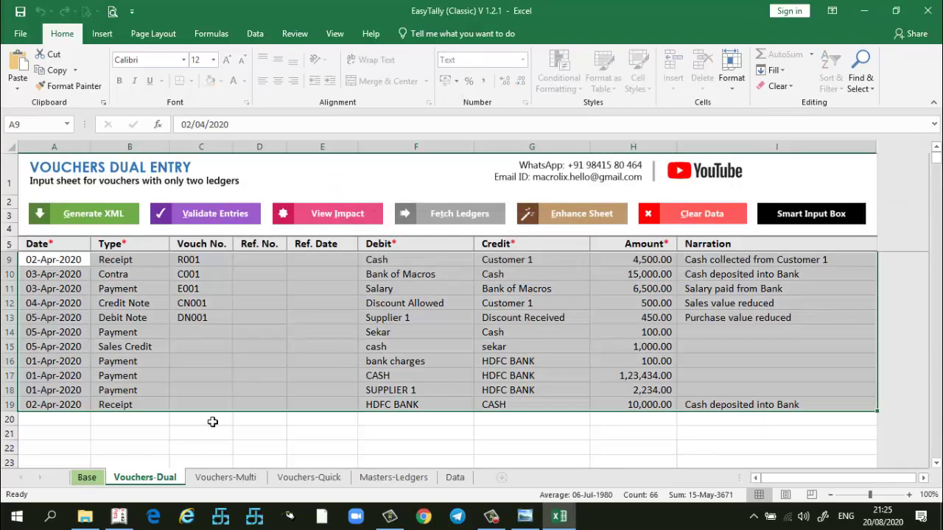
click(223, 479)
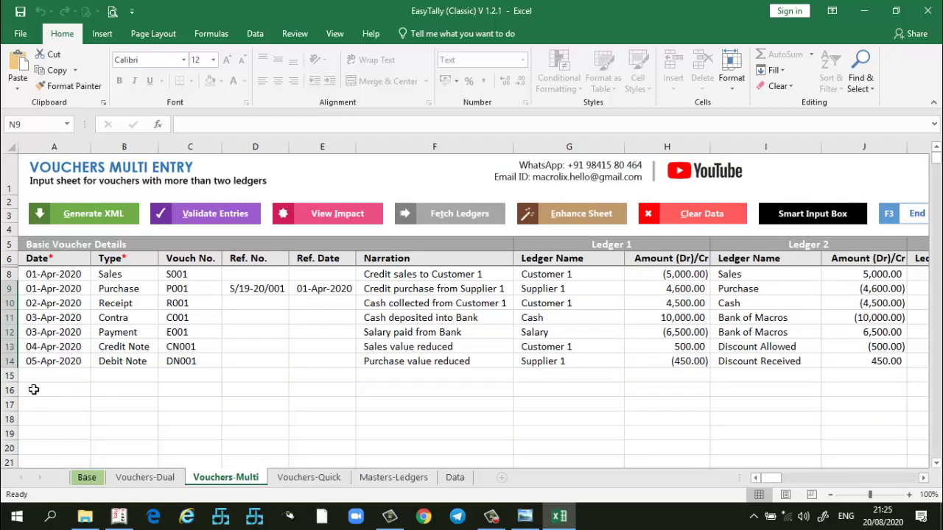
Use the Smart Input Box to enter date 01-May-2020 and type SA in row 15.
click(55, 377)
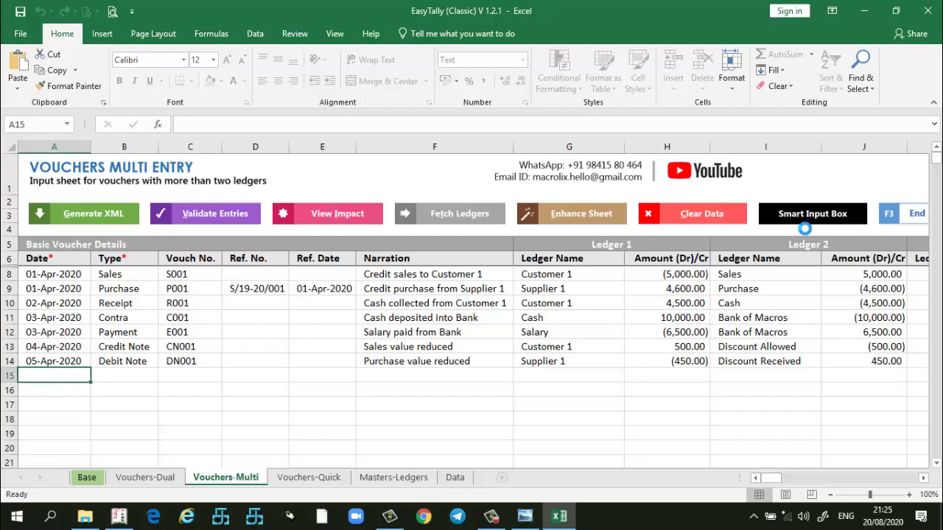
click(802, 222)
text(01)
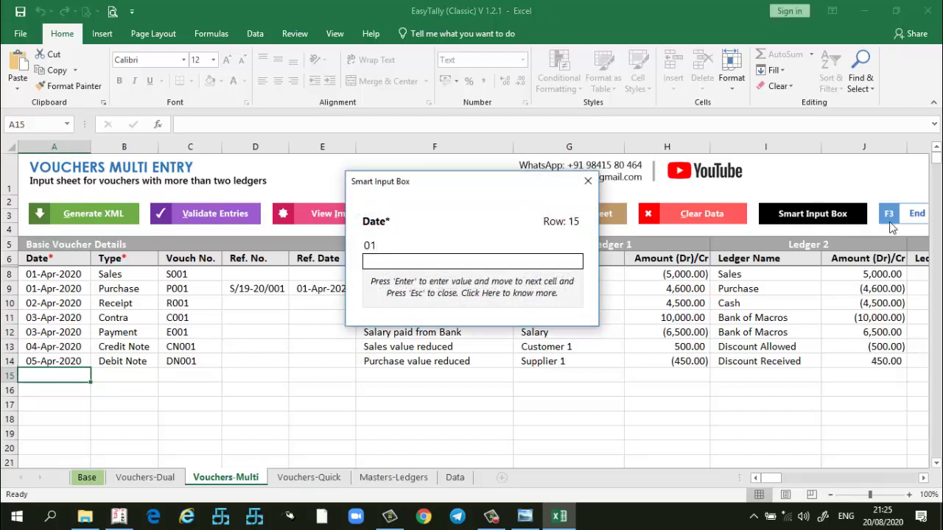
text(/05)
text(2020)
key(Return)
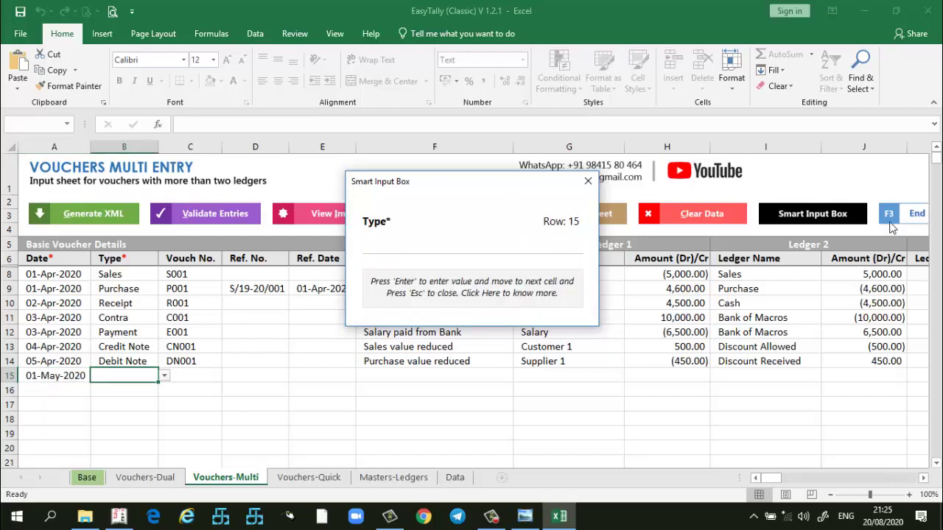
text(SA)
key(Return)
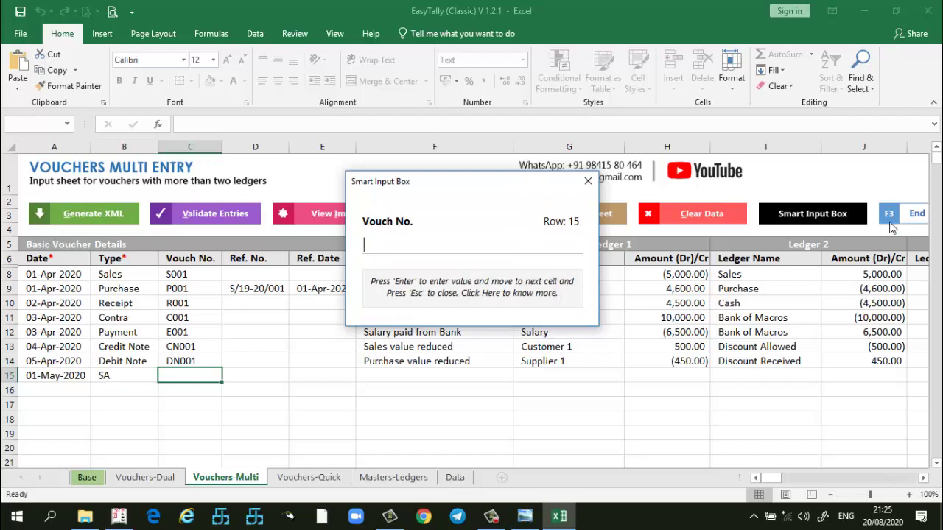
key(Escape)
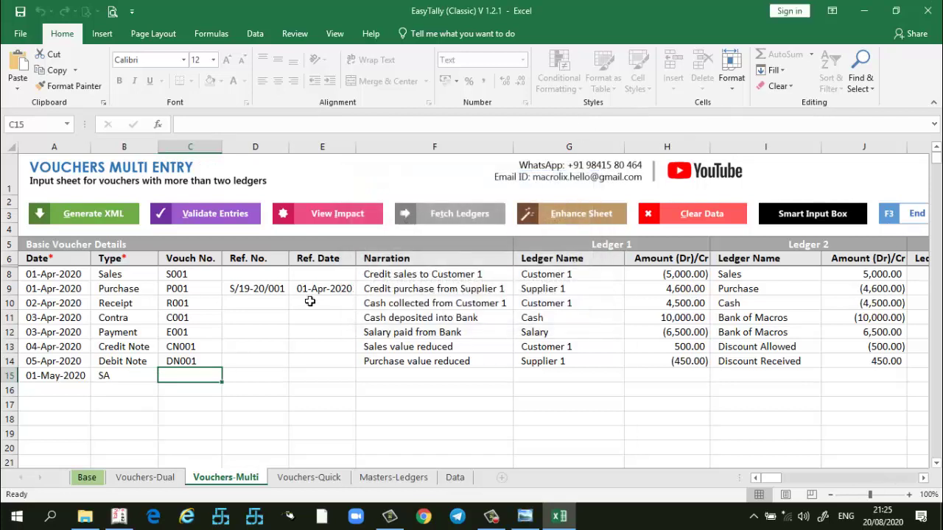
Complete row 15 with voucher type Sales, reference ERER and reference date 01-May-2020.
click(103, 377)
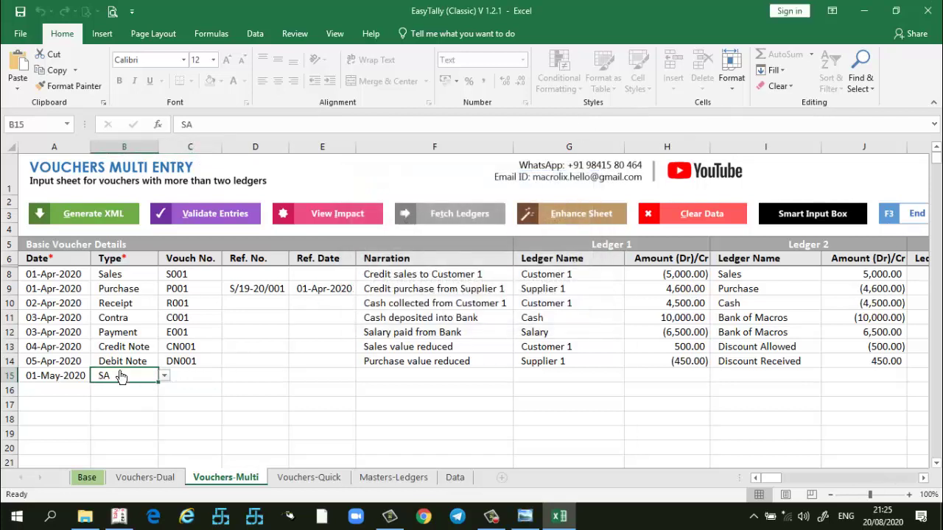
click(777, 215)
text(LES)
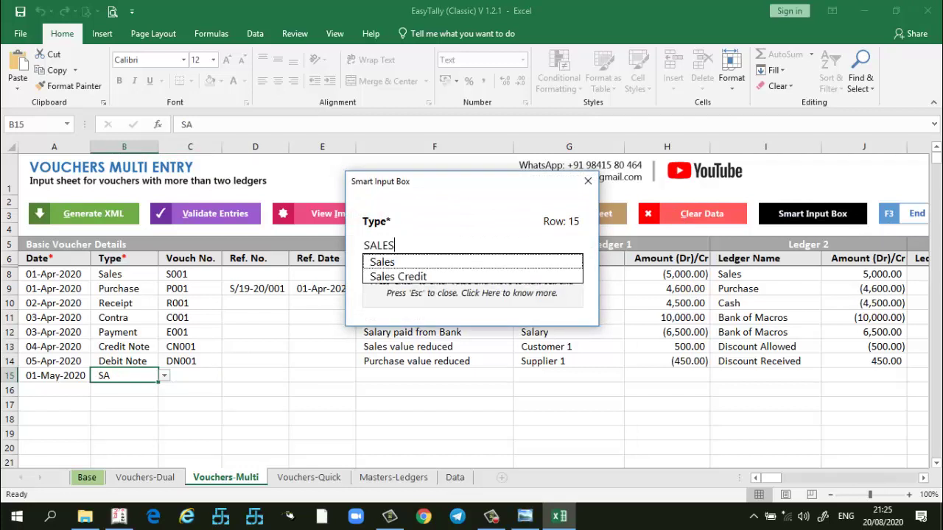
key(Down)
key(Return)
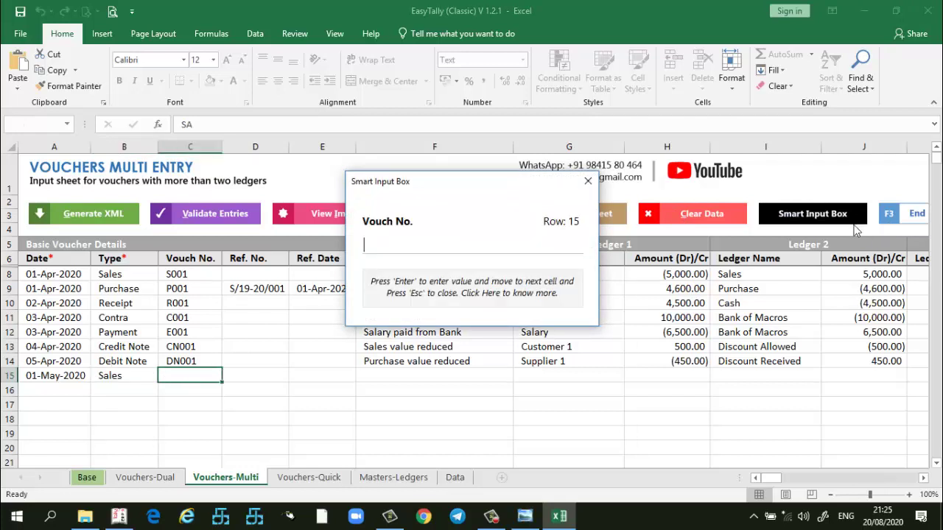
text(DERI)
key(Return)
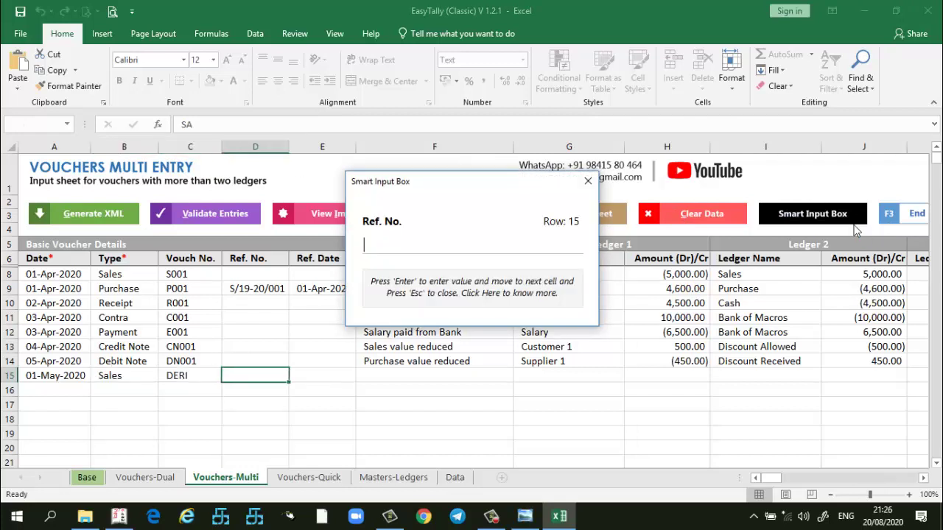
text(ERER)
key(Return)
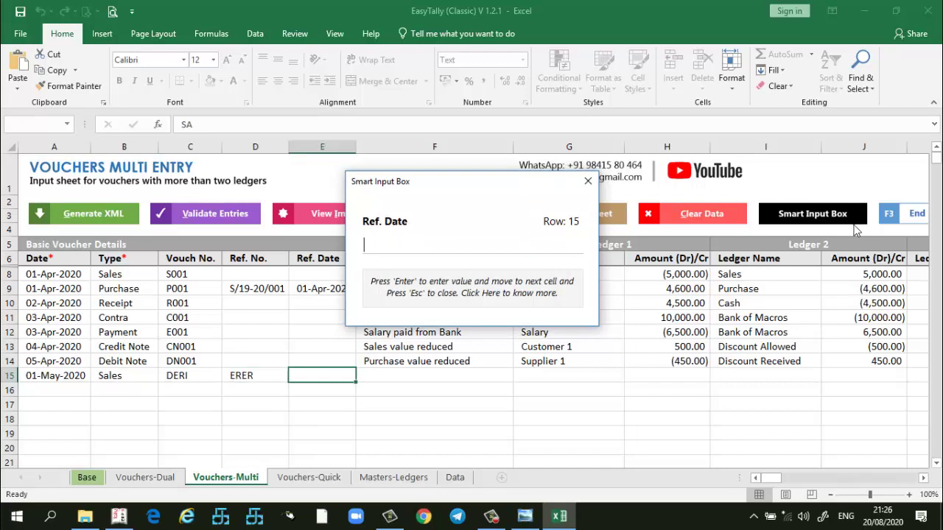
text(2)
text(0)
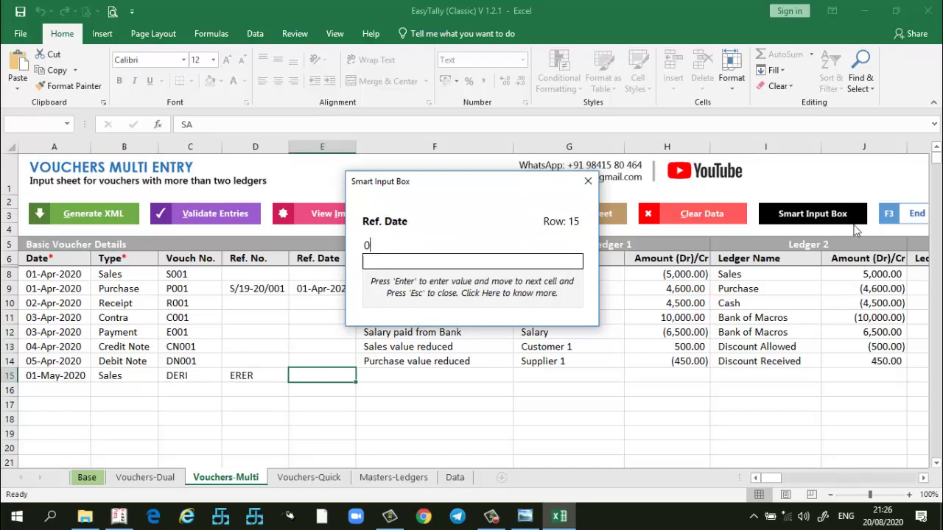
text(1/05/2020)
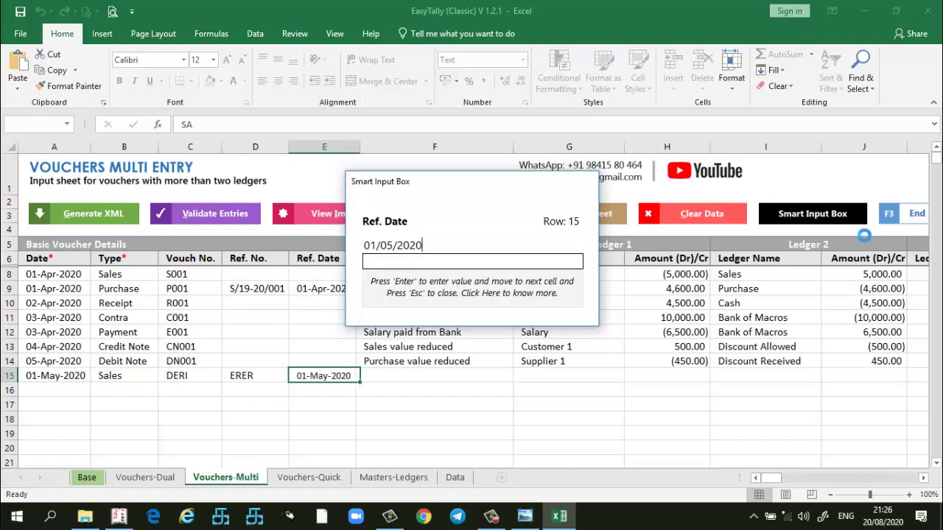
key(Return)
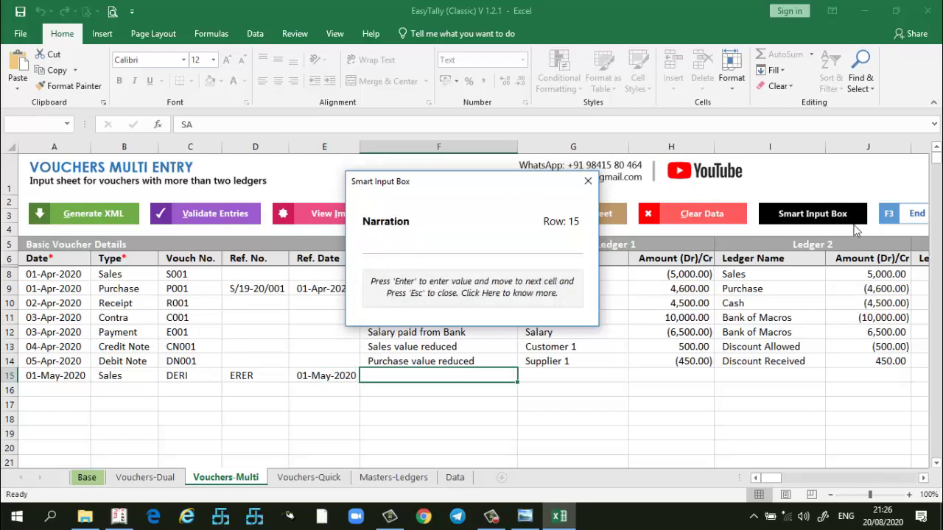
click(588, 180)
Delete the trial voucher from row 15 and check the Ledger 1 amounts total.
drag(28, 383, 316, 378)
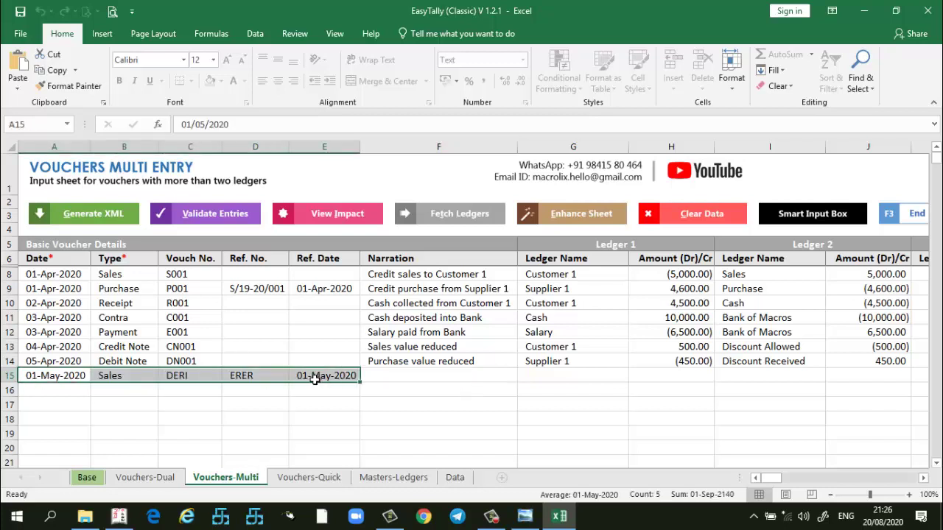
key(Delete)
click(525, 391)
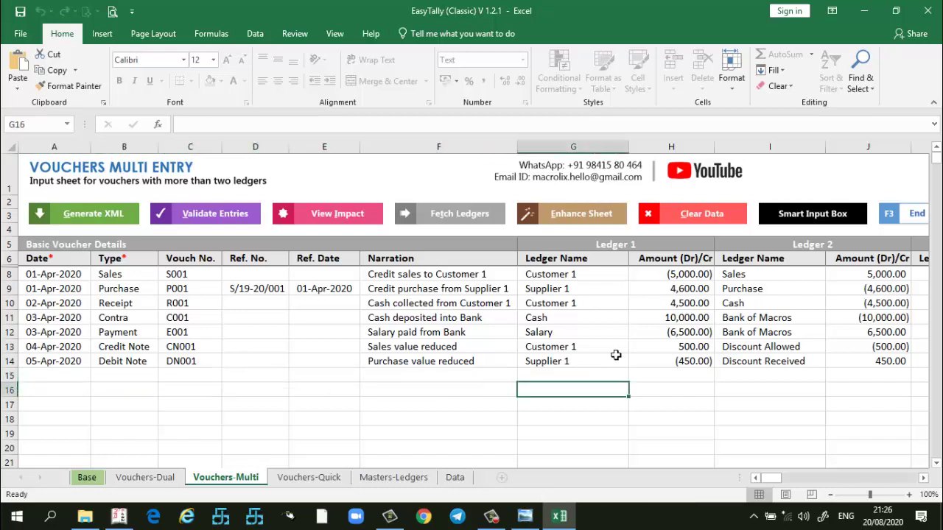
drag(705, 281, 707, 375)
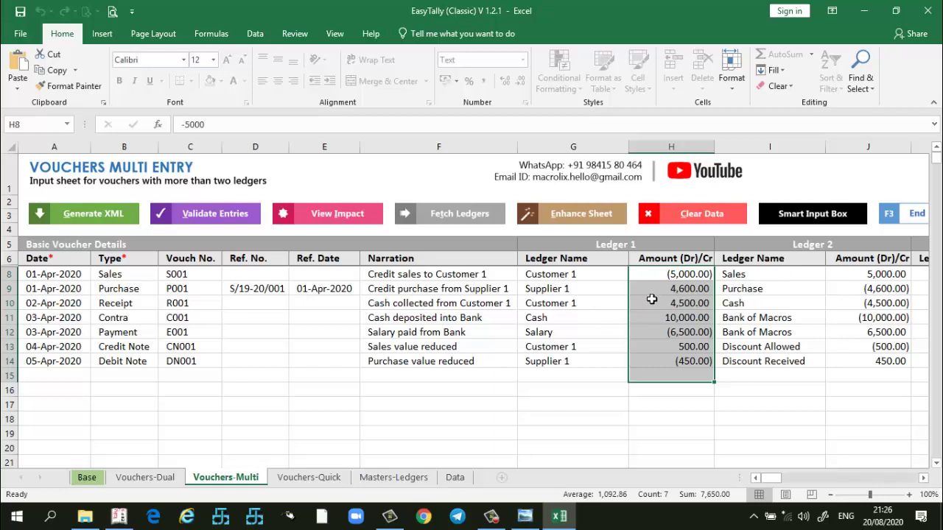
Scroll across the sheet and open the Vouchers-Quick sheet.
click(922, 478)
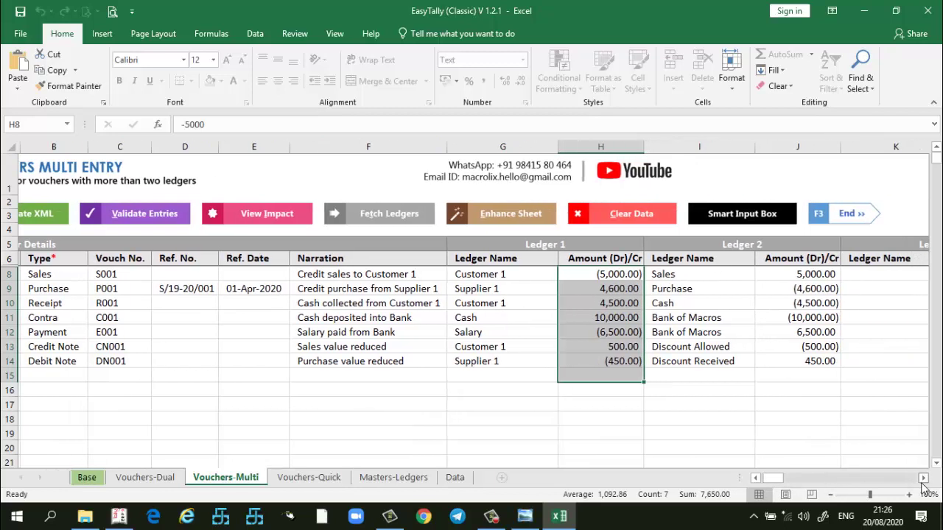
click(922, 478)
click(922, 477)
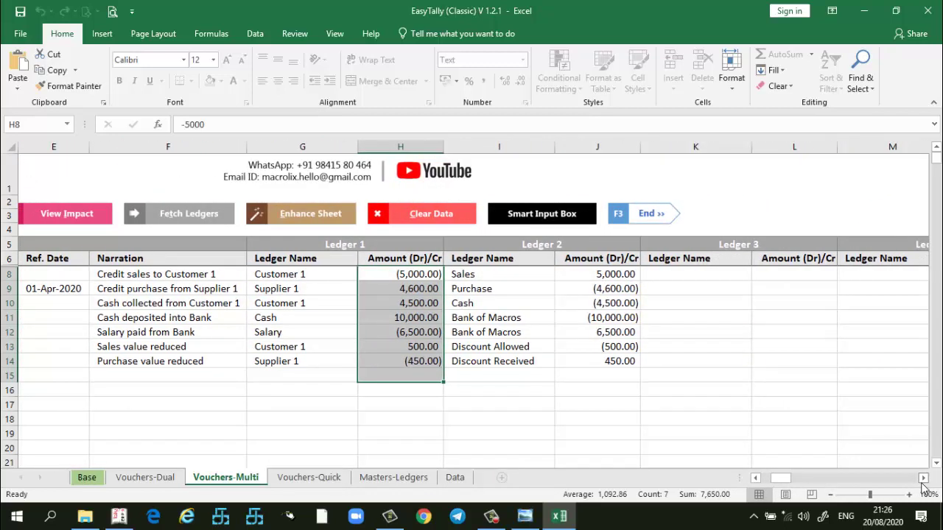
click(766, 478)
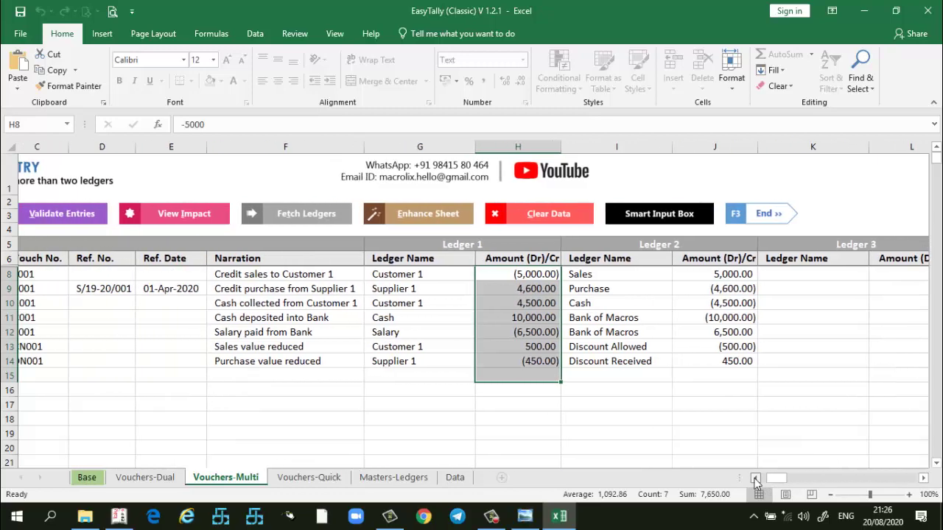
click(309, 477)
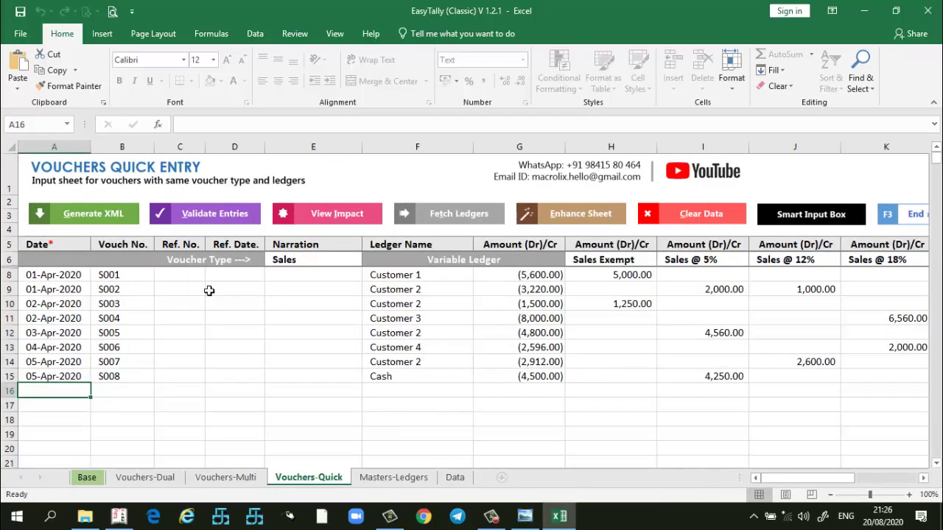
Check the voucher type dropdown choices, keeping Sales.
click(301, 261)
click(367, 260)
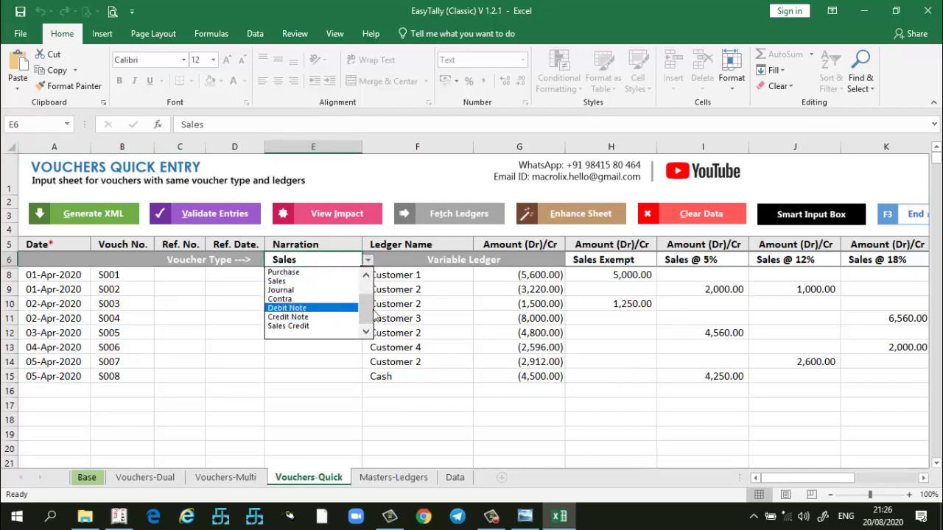
click(691, 386)
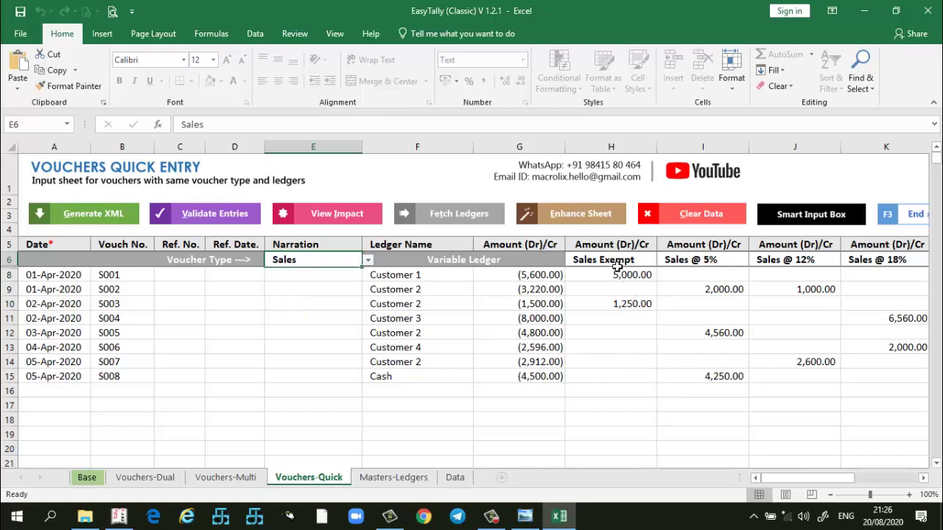
Try renaming the Sales Exempt heading to 'EXEMPTED SALES', then cancel the edit.
drag(617, 263, 906, 266)
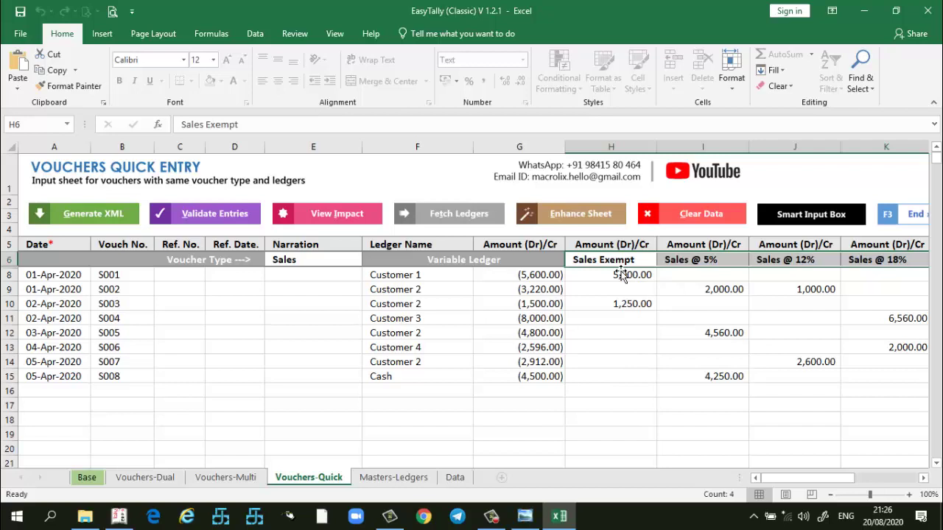
click(617, 263)
text(E)
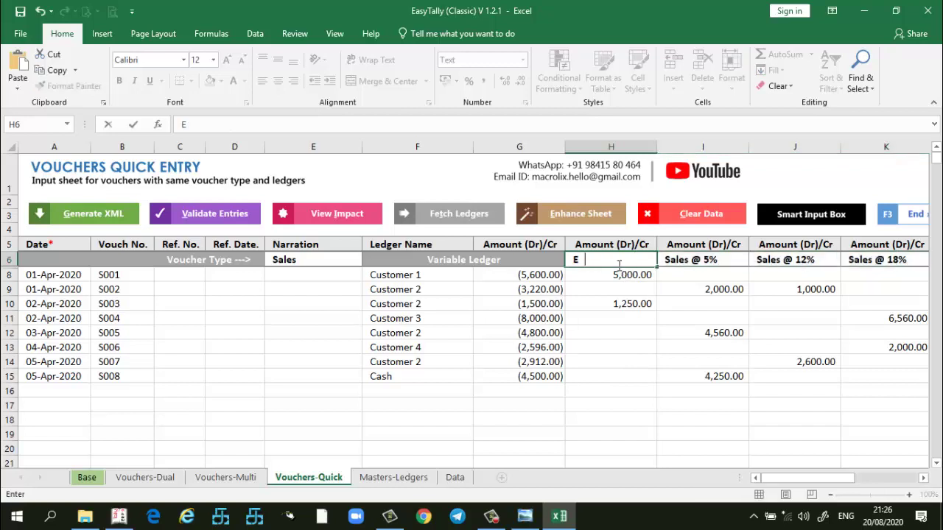
text(XEMPTED SALES)
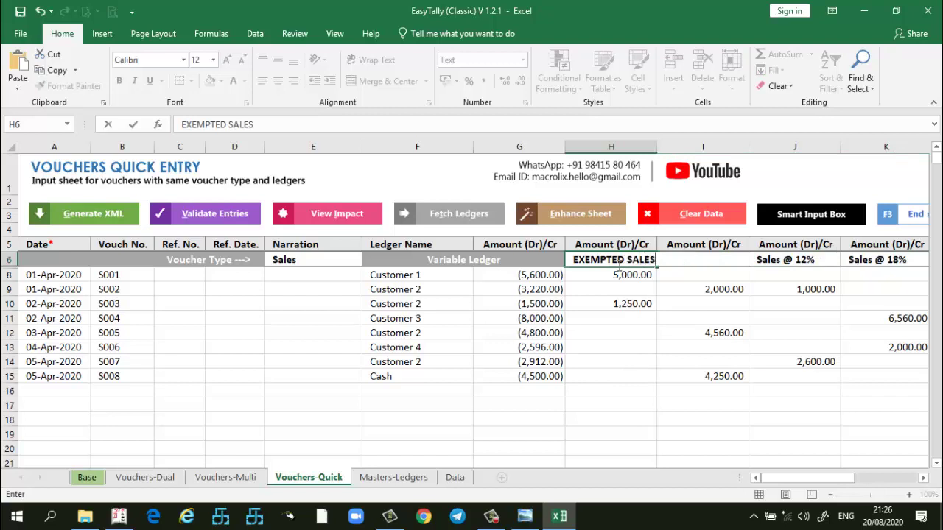
key(Escape)
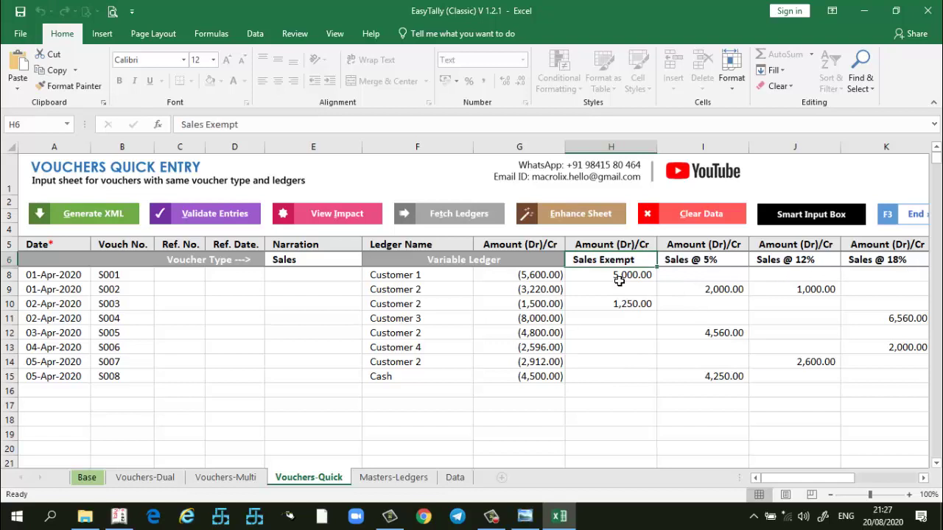
Select the sales amounts H8:J15 and show the Enhance Sheet options list.
drag(616, 276, 833, 377)
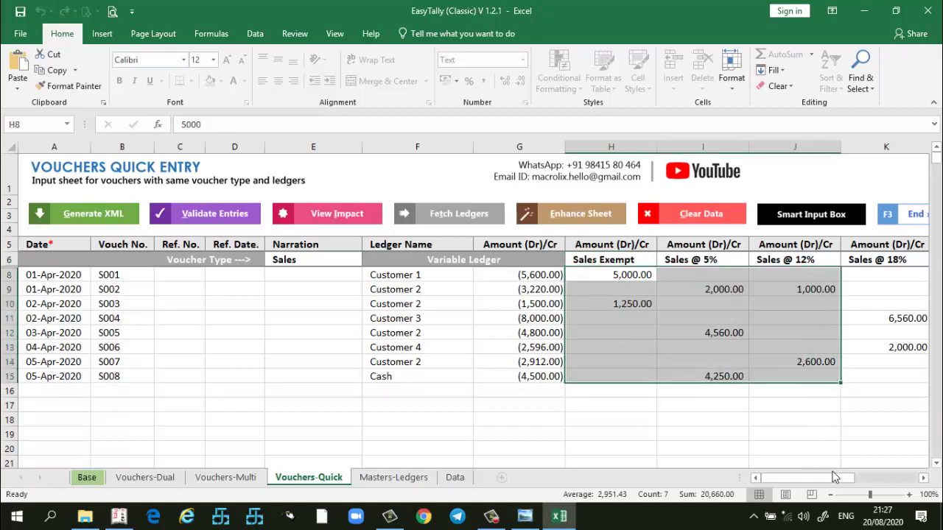
mouse_move(837, 478)
mouse_down()
mouse_move(880, 479)
mouse_move(835, 480)
mouse_up()
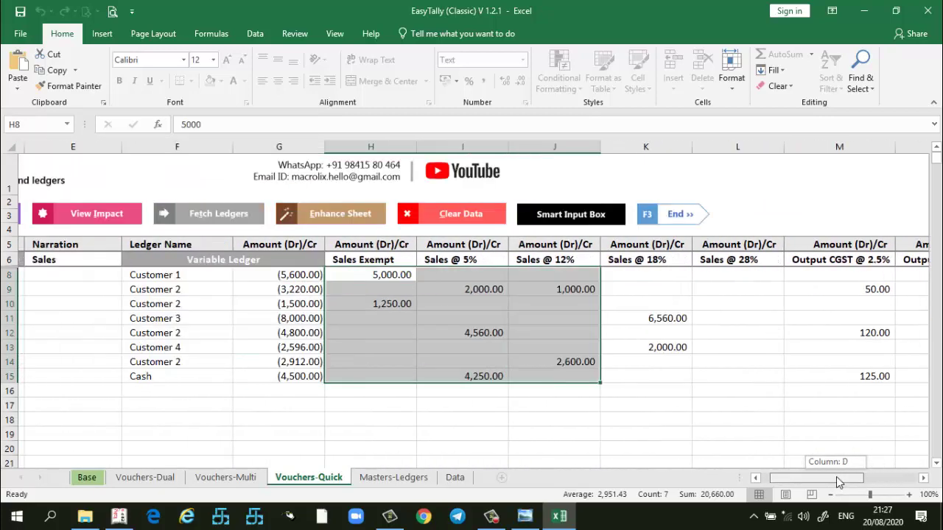
click(580, 212)
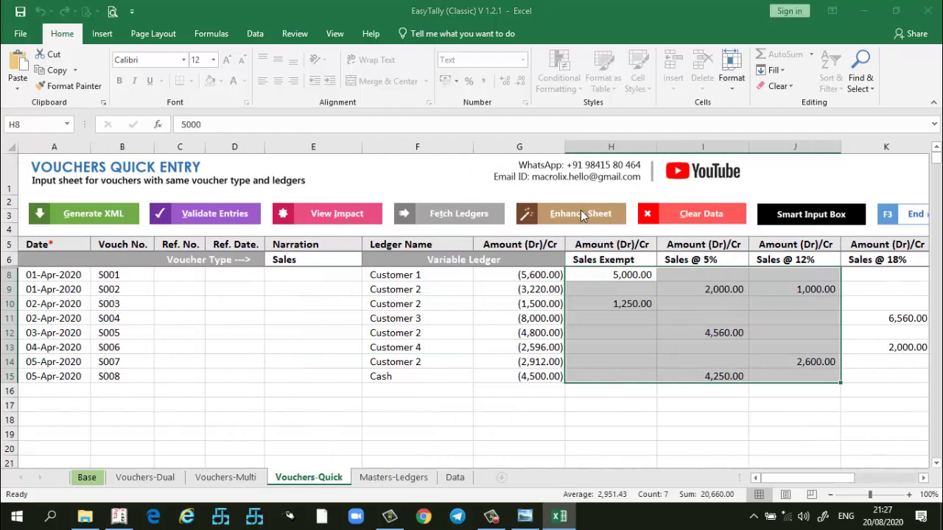
click(557, 252)
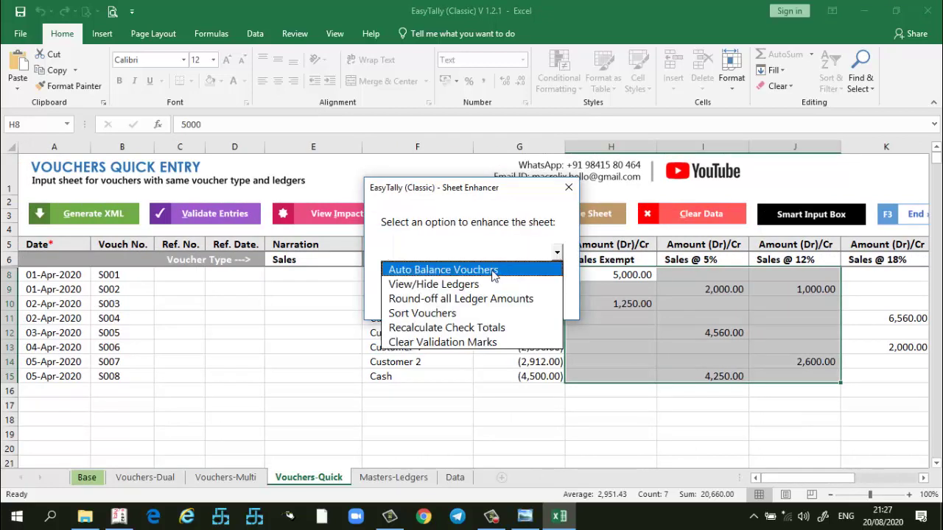
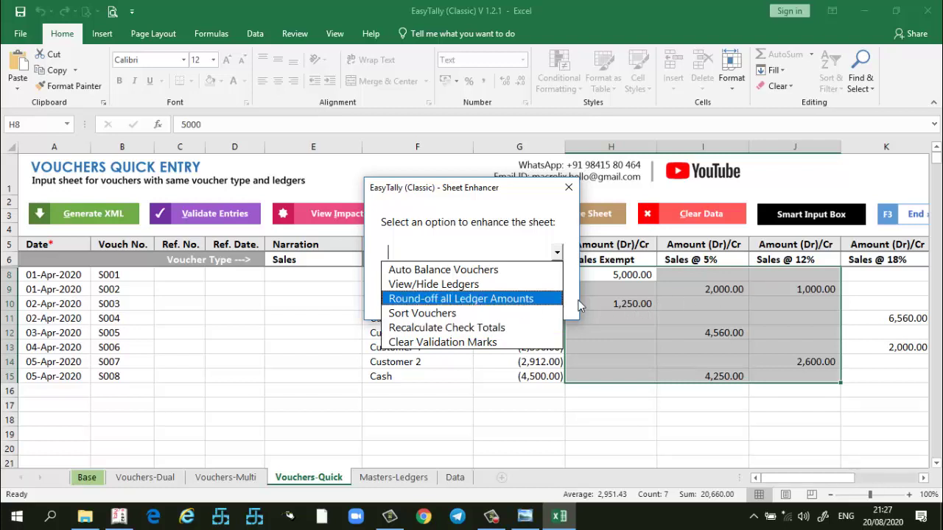
Dismiss the Sheet Enhancer options unused and select voucher rows A8 to I16.
click(568, 188)
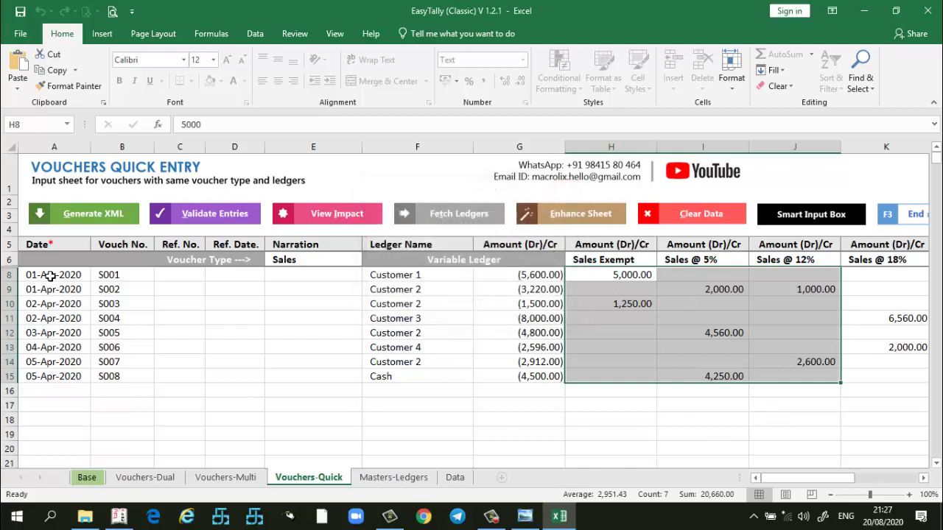
drag(50, 276, 705, 390)
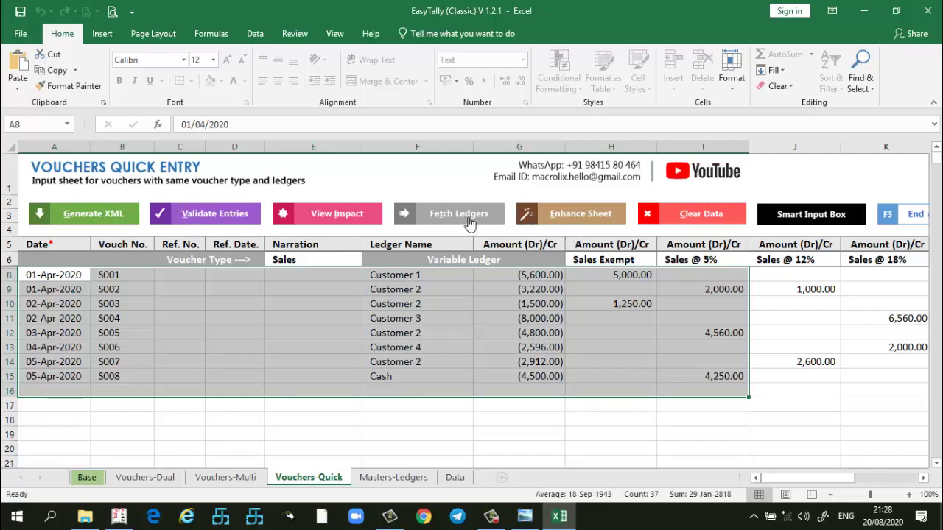
Export the quick-entry Vouchers Impact Report to Book2 and select its ledger rows from Customer 1.
click(354, 223)
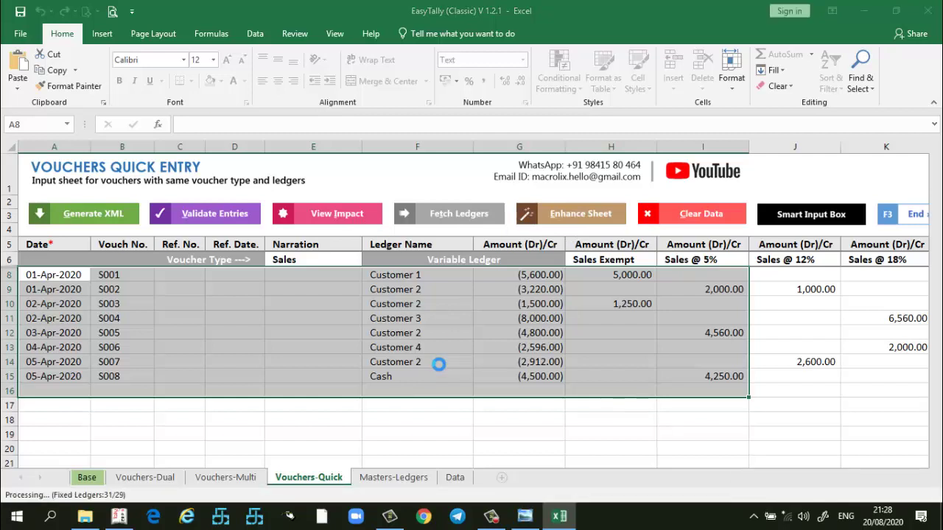
click(524, 307)
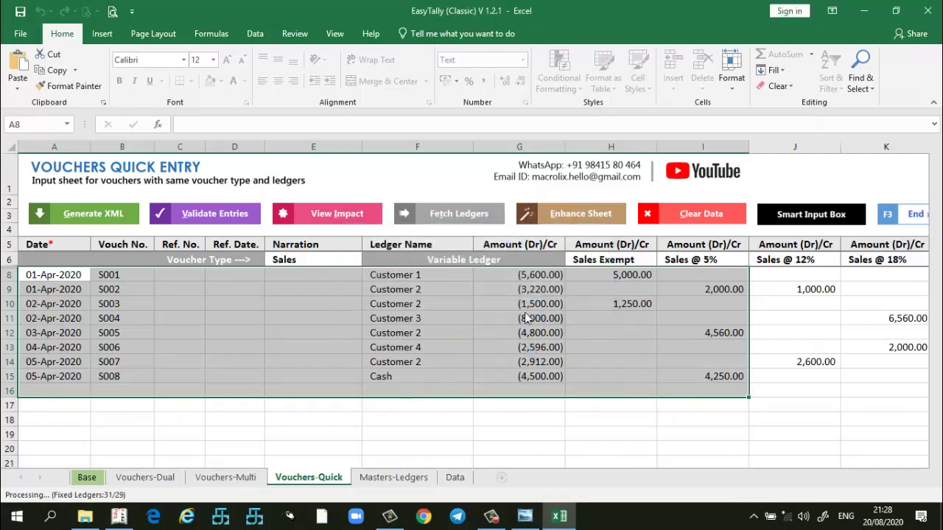
scroll(433, 337, down, 6)
scroll(434, 340, up, 5)
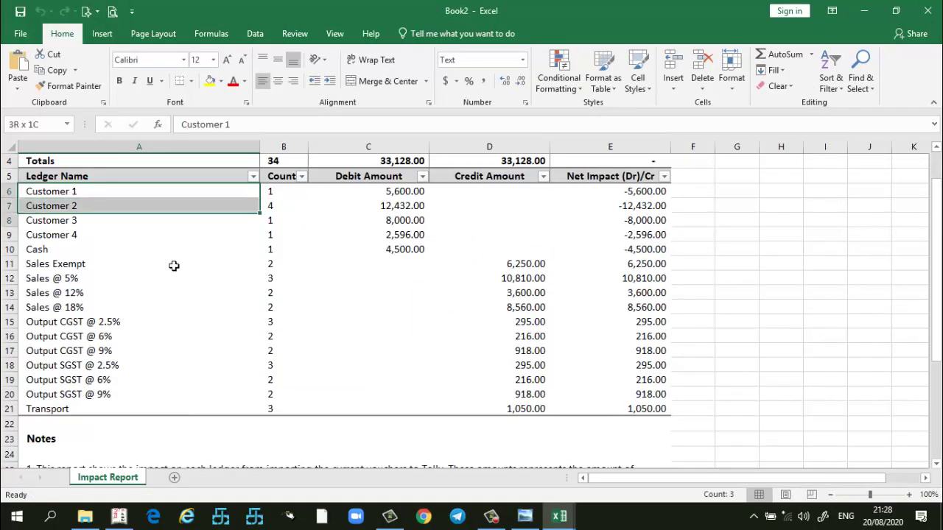
drag(74, 193, 551, 388)
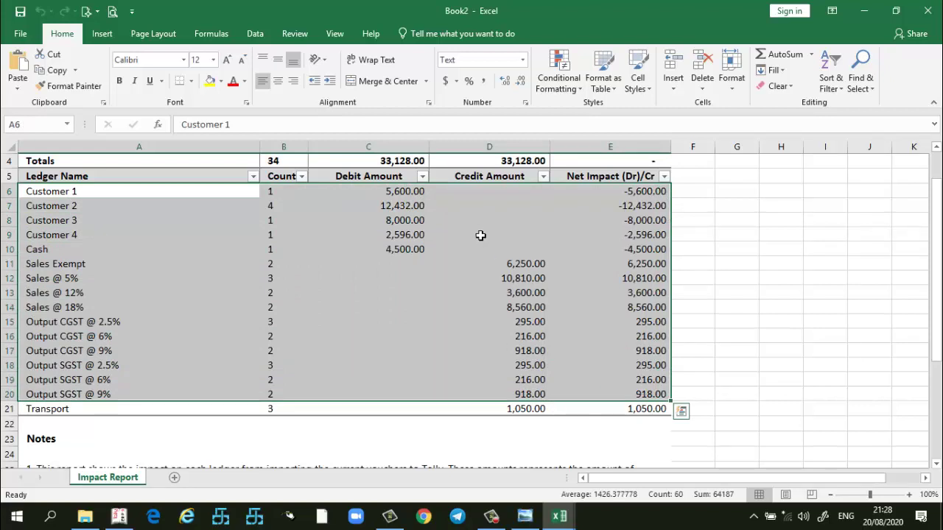
scroll(405, 221, up, 1)
Inspect the formula behind the 33,128.00 Credit Amount total, then close the report workbook.
click(515, 233)
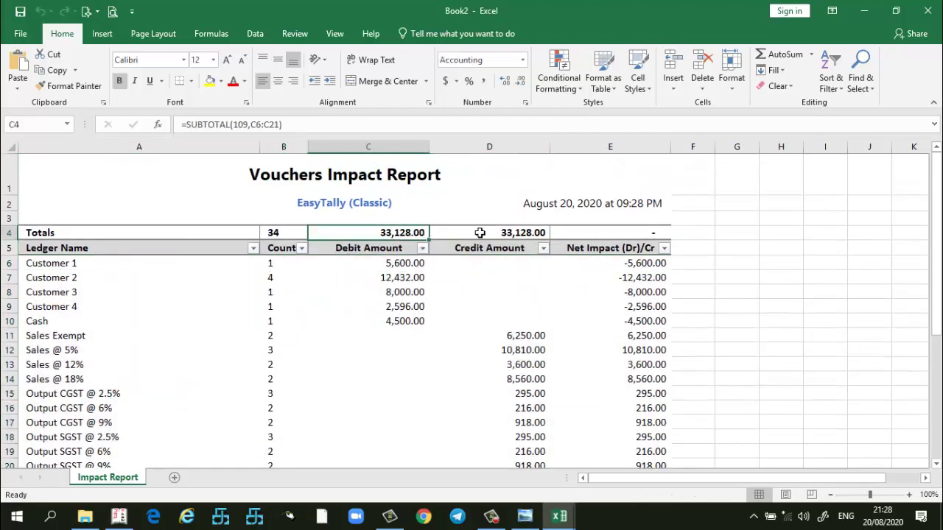
scroll(588, 281, down, 1)
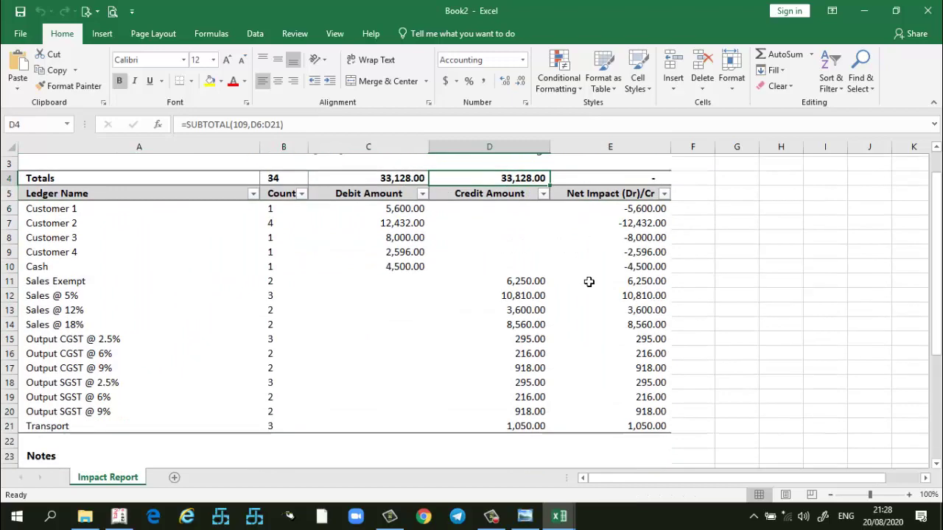
scroll(515, 280, down, 1)
scroll(397, 268, up, 1)
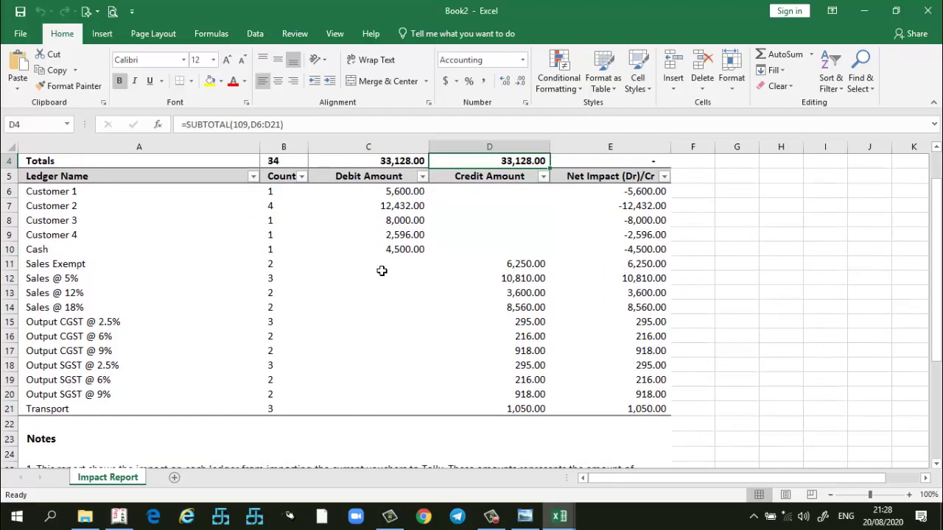
scroll(382, 271, down, 3)
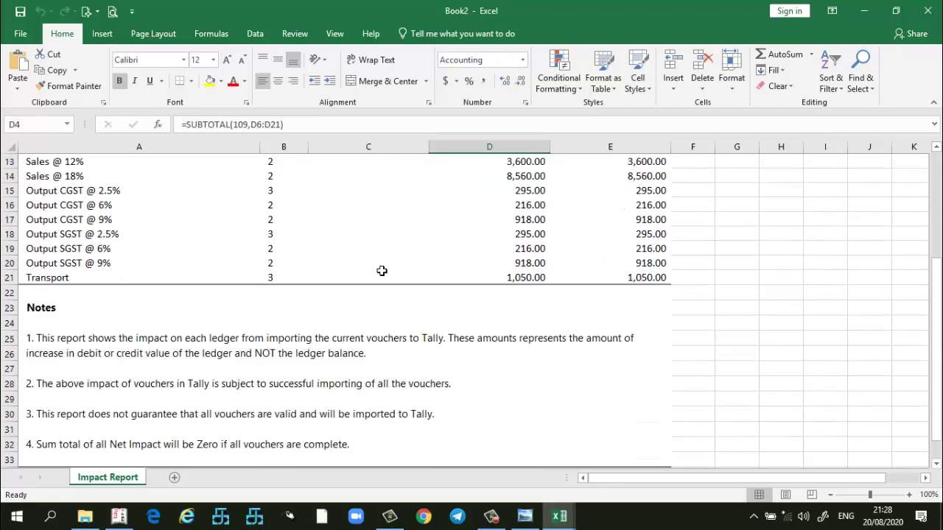
scroll(381, 271, up, 3)
scroll(358, 272, up, 1)
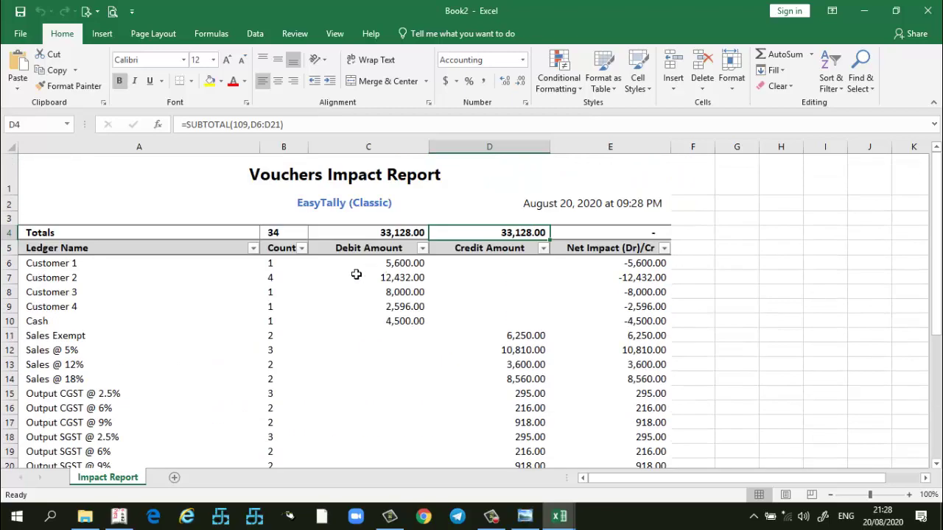
click(927, 12)
Discard Book2 without saving and select the Sales @ 12% through Sales @ 28% headings.
click(471, 274)
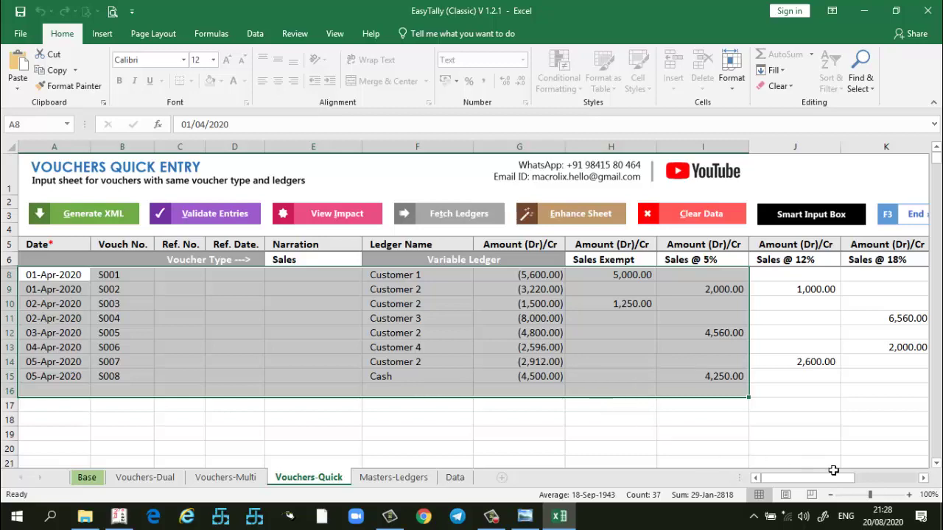
drag(828, 479, 834, 479)
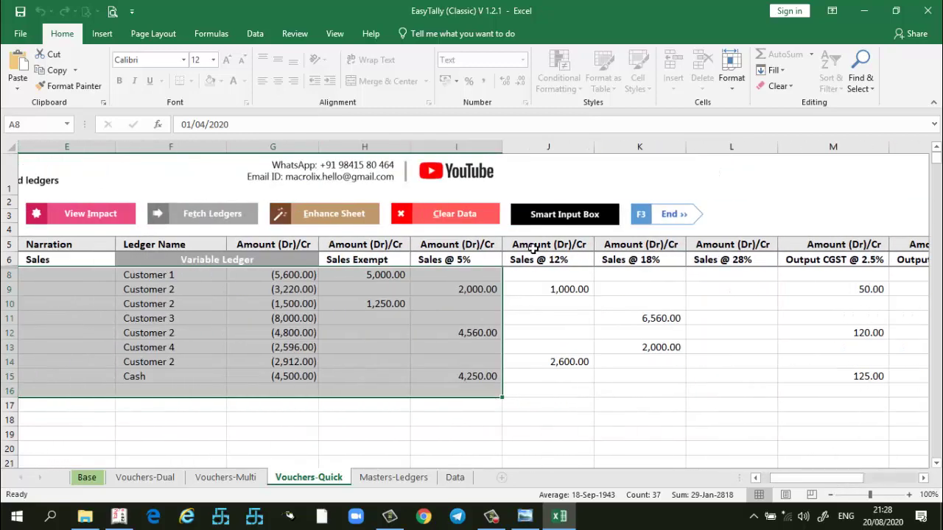
click(593, 265)
drag(593, 265, 846, 261)
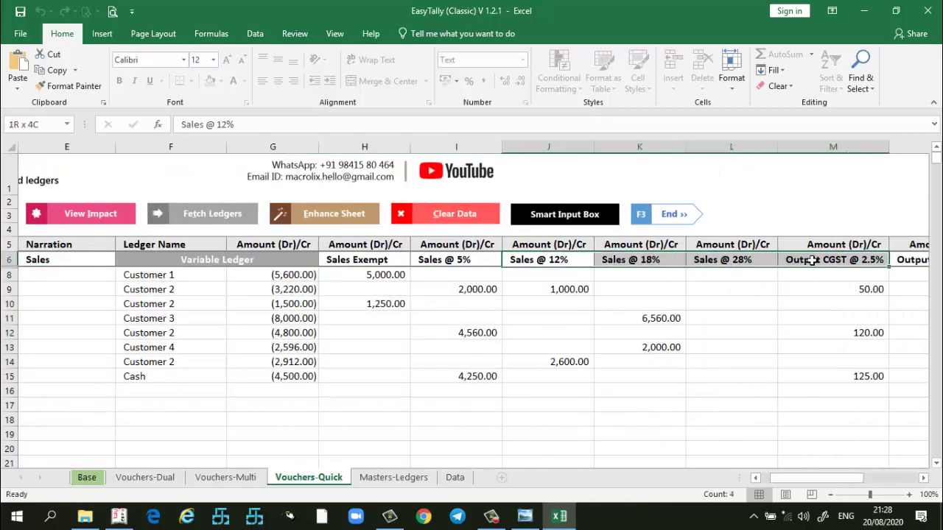
Select the empty Round-off cells X8–X14 and the CESS, Discount and Transport amounts, then return to column A.
click(923, 478)
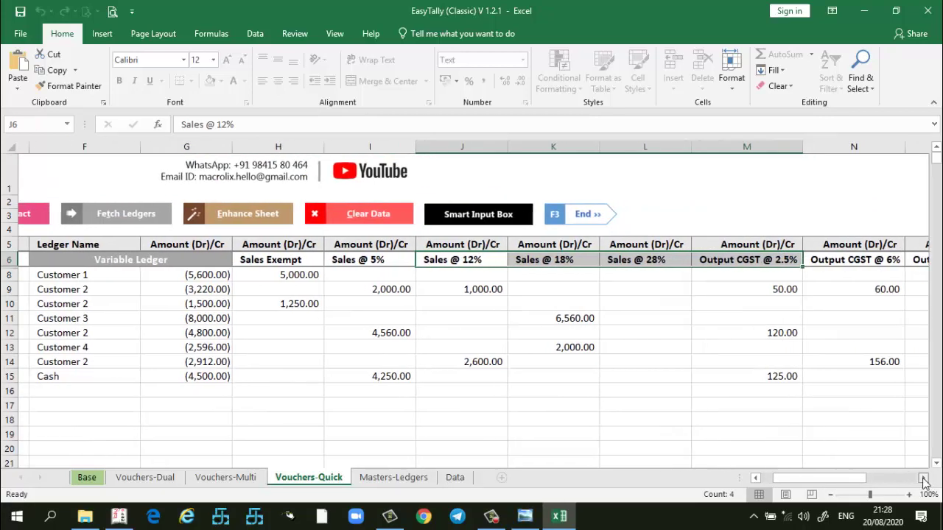
click(923, 478)
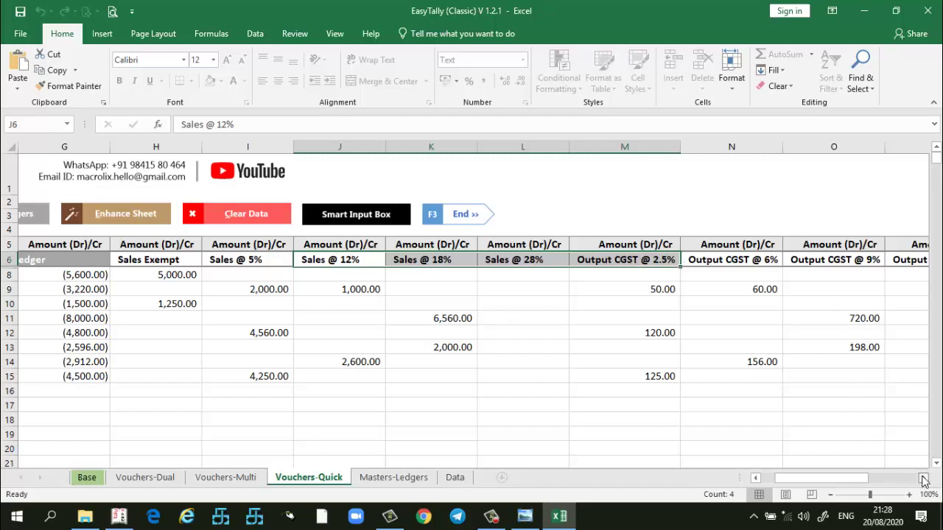
drag(923, 479, 926, 480)
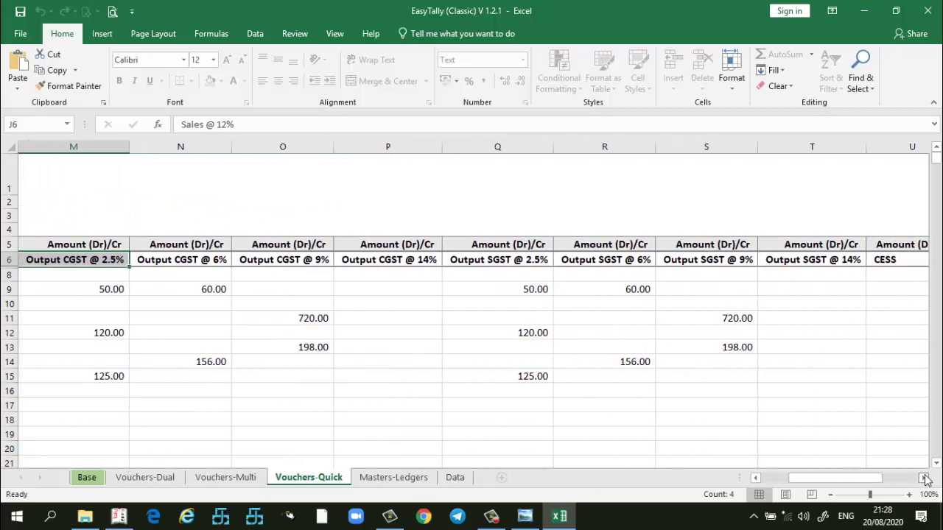
drag(926, 479, 923, 478)
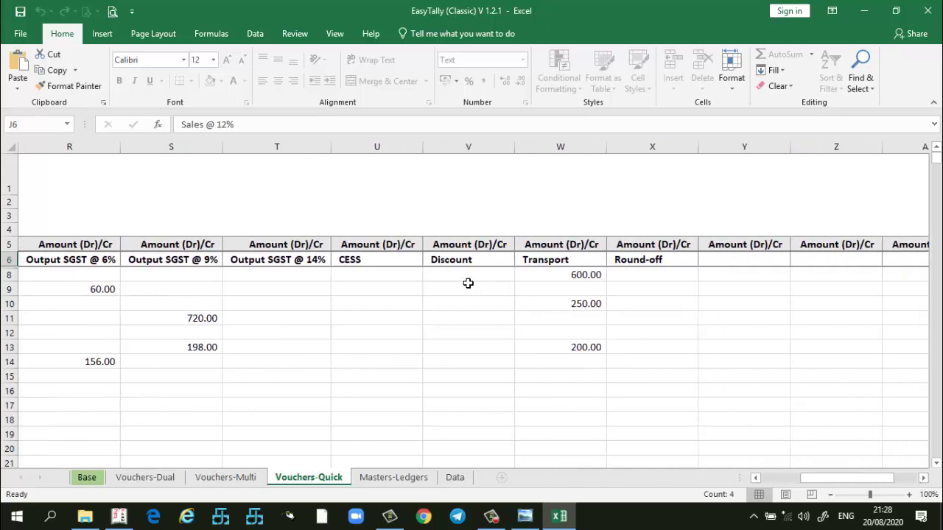
drag(632, 277, 667, 362)
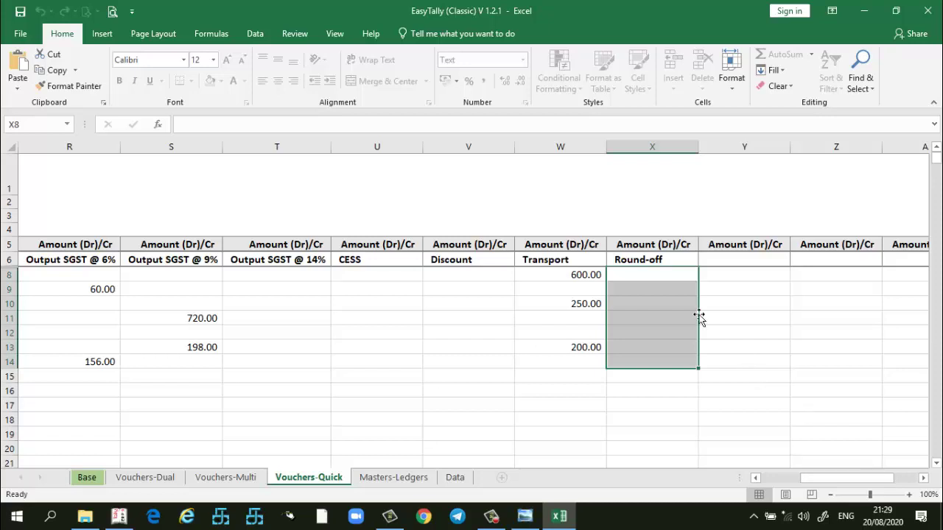
drag(677, 275, 685, 359)
drag(391, 278, 553, 346)
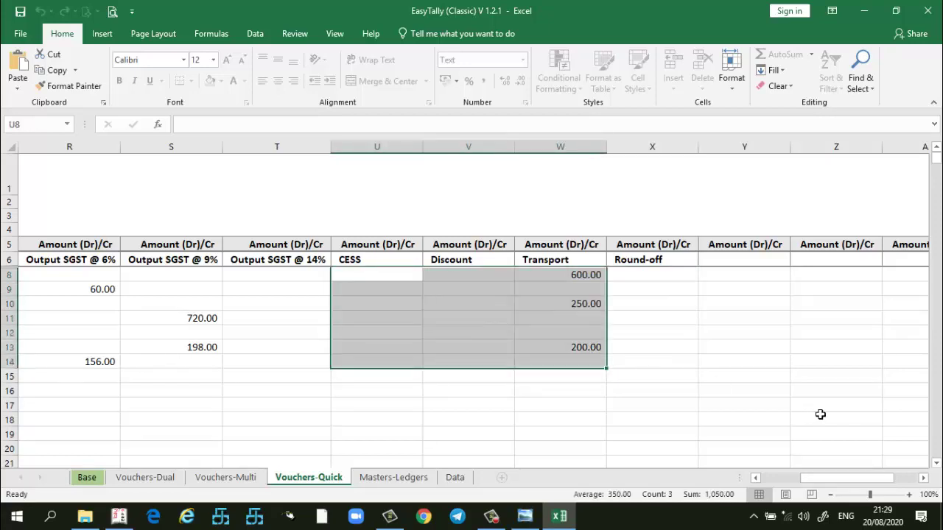
mouse_move(884, 479)
mouse_down()
mouse_move(901, 483)
mouse_move(744, 487)
mouse_up()
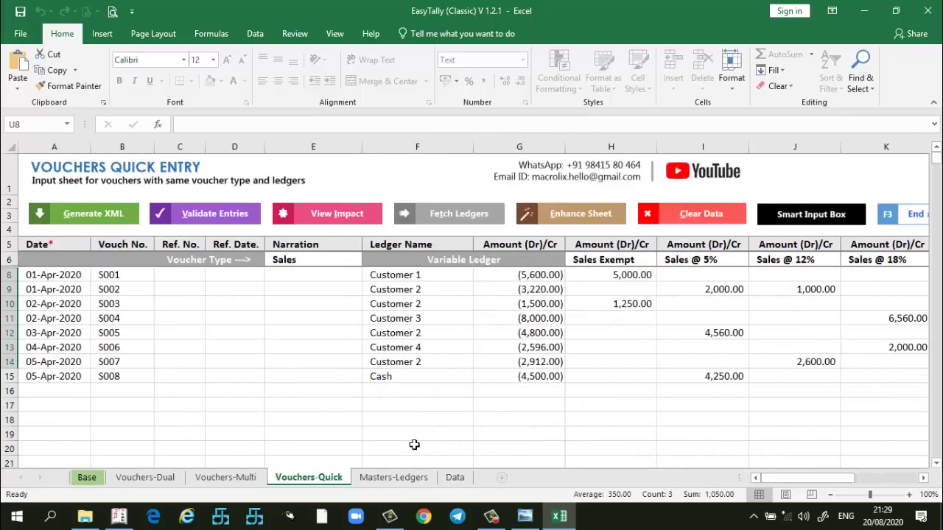
click(147, 477)
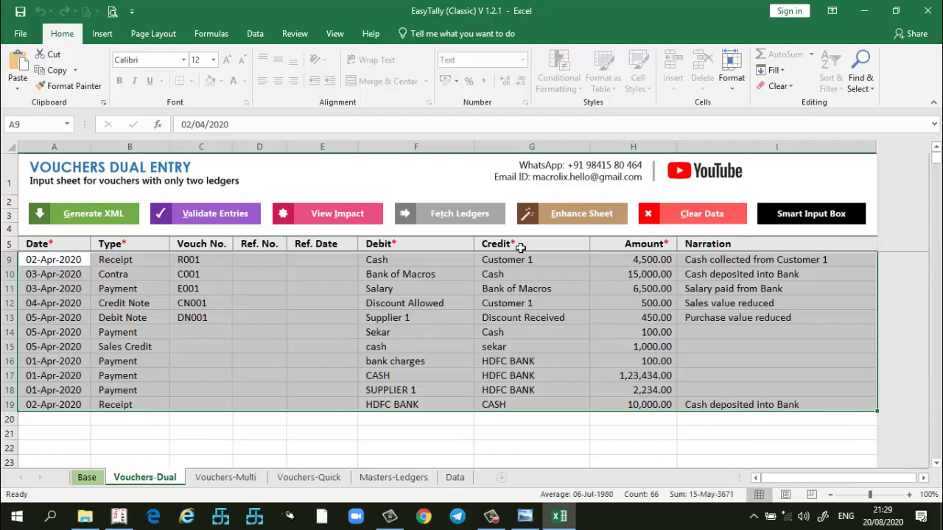
drag(416, 264, 497, 390)
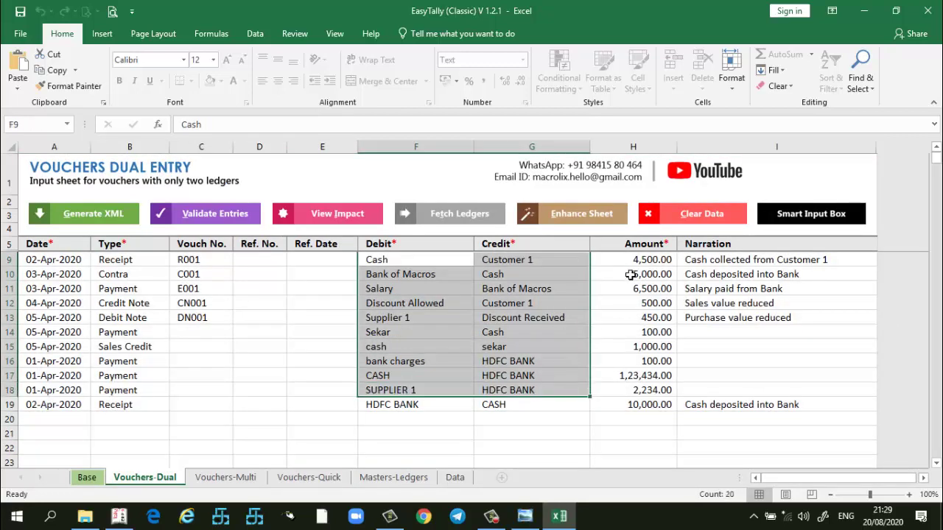
drag(633, 259, 641, 423)
click(236, 478)
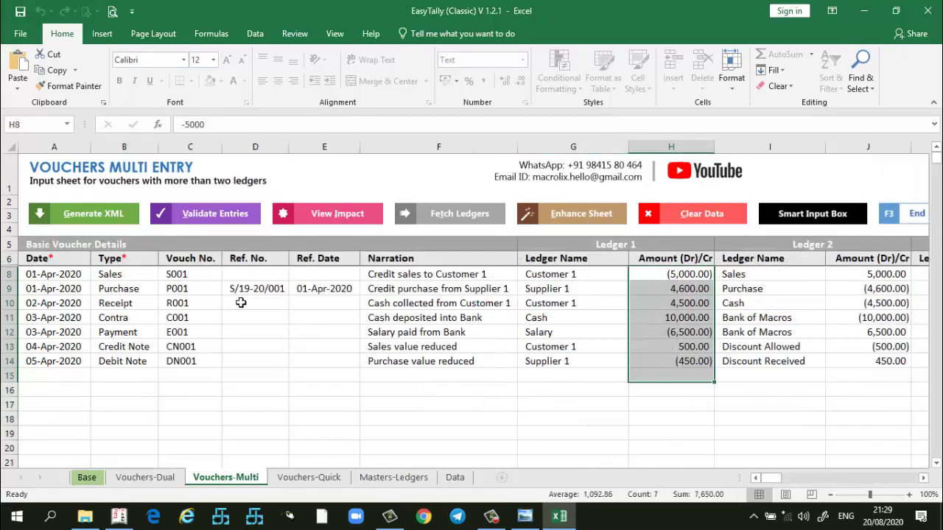
mouse_move(773, 481)
mouse_down()
mouse_move(793, 483)
mouse_move(754, 483)
mouse_up()
drag(453, 275, 465, 295)
drag(571, 282, 595, 366)
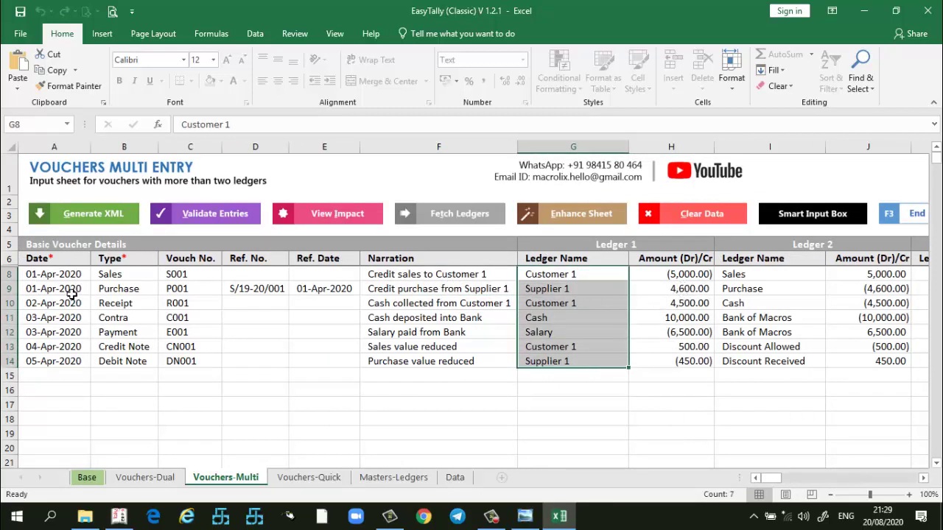
click(11, 288)
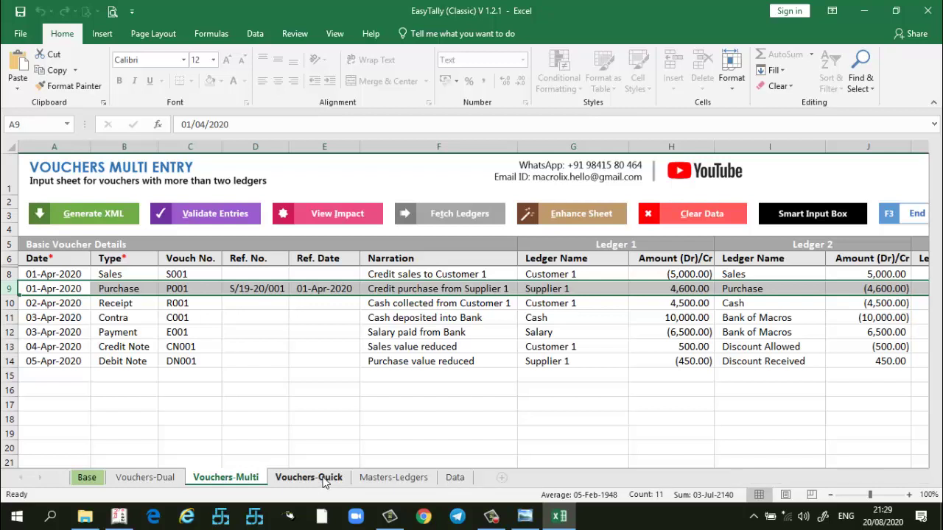
click(324, 478)
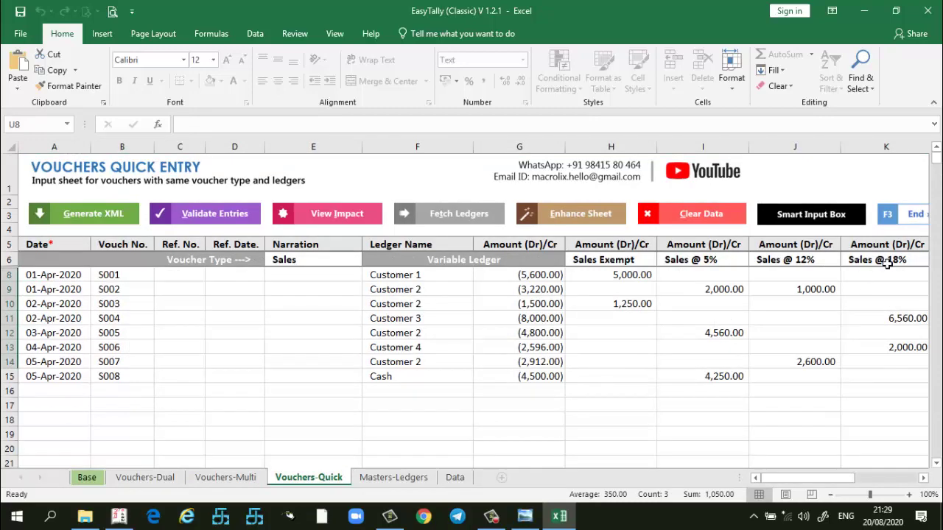
mouse_move(825, 478)
mouse_down()
mouse_move(880, 479)
mouse_move(803, 479)
mouse_up()
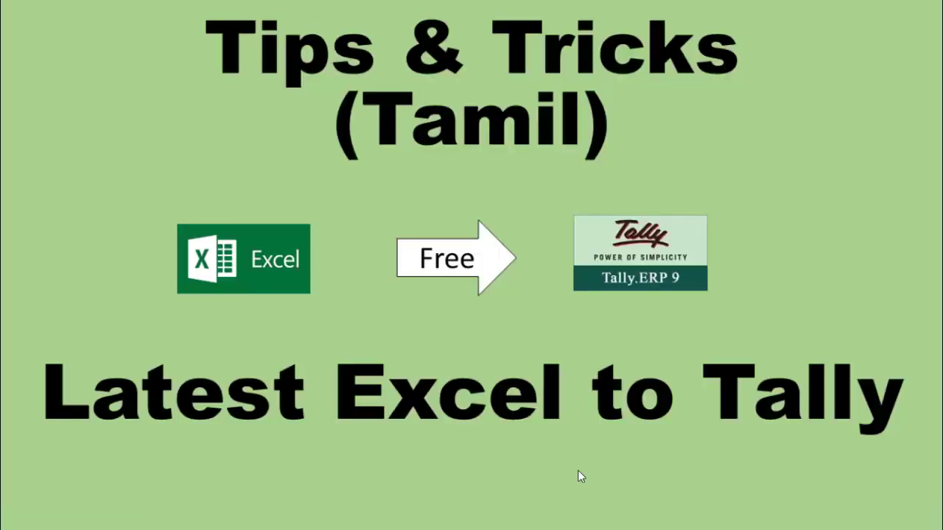